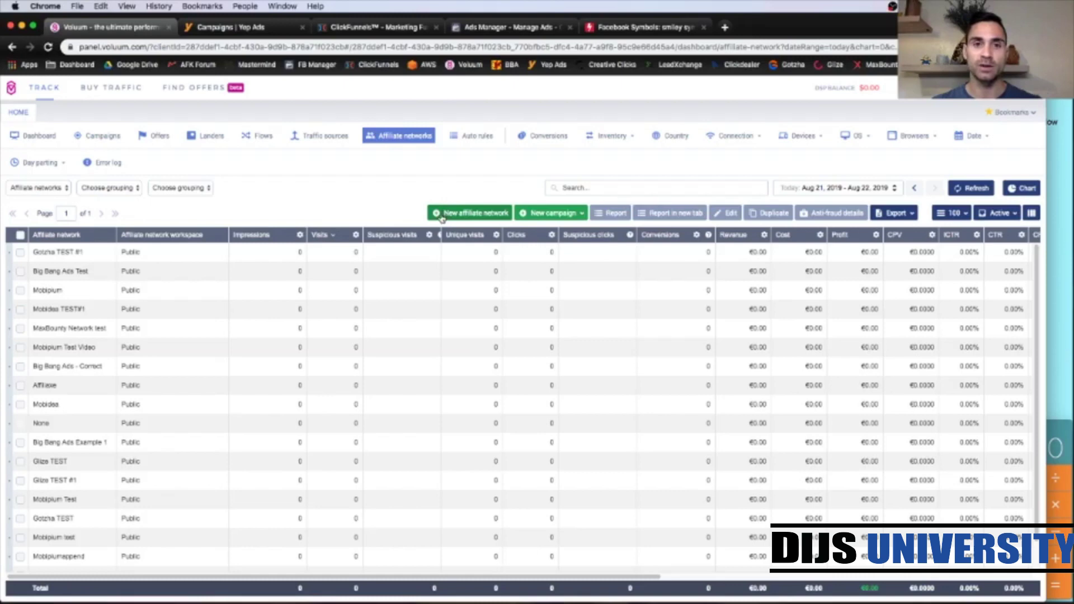
Create an affiliate network from the Yepads template, rename it 'Yepads TEST', and save it
click(442, 218)
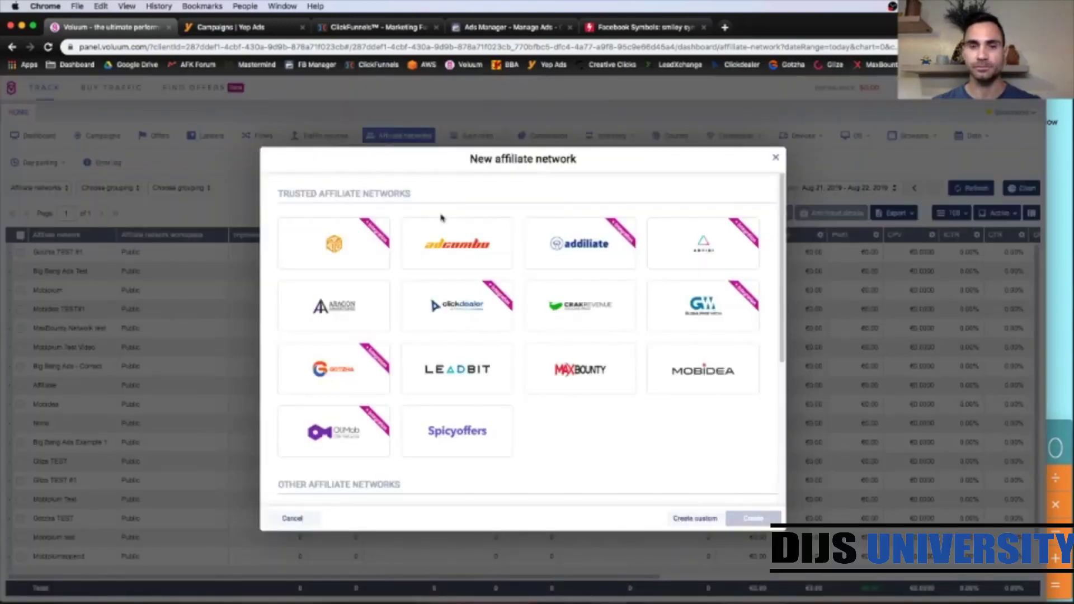
scroll(666, 414, down, 3)
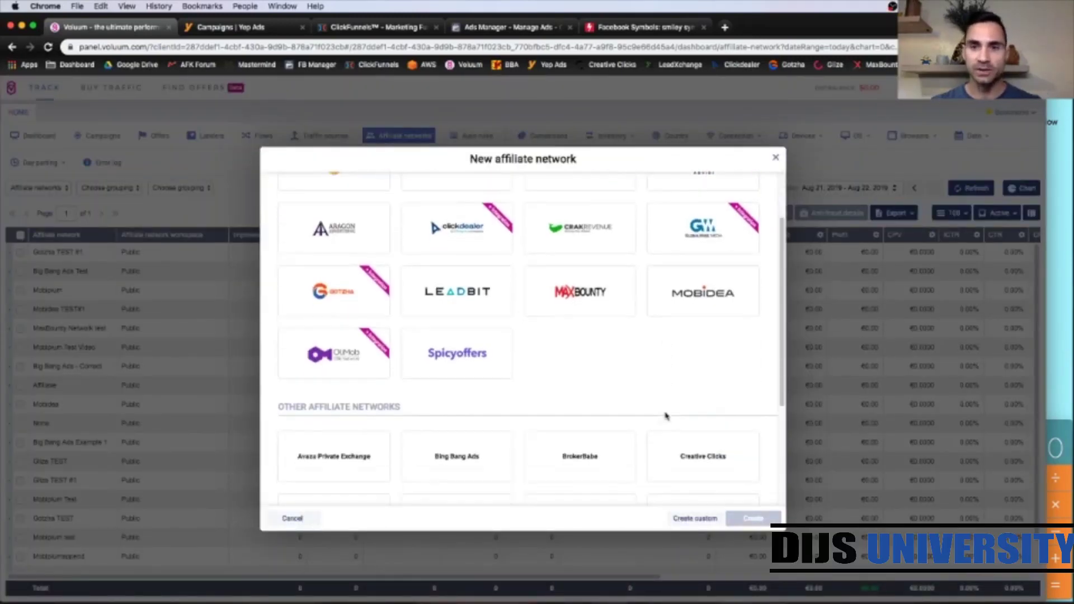
scroll(666, 415, down, 5)
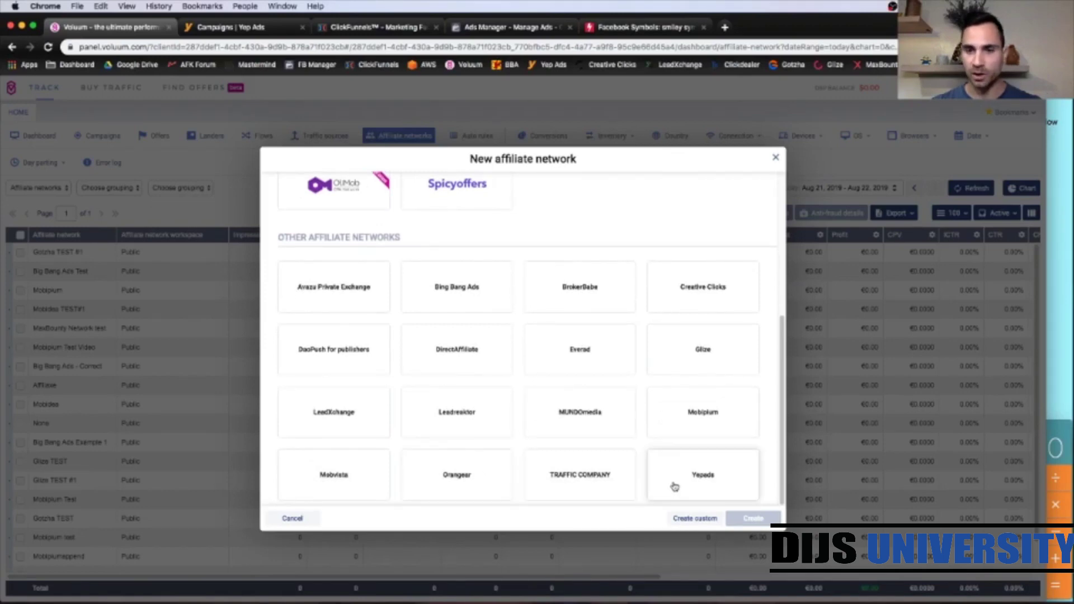
click(706, 482)
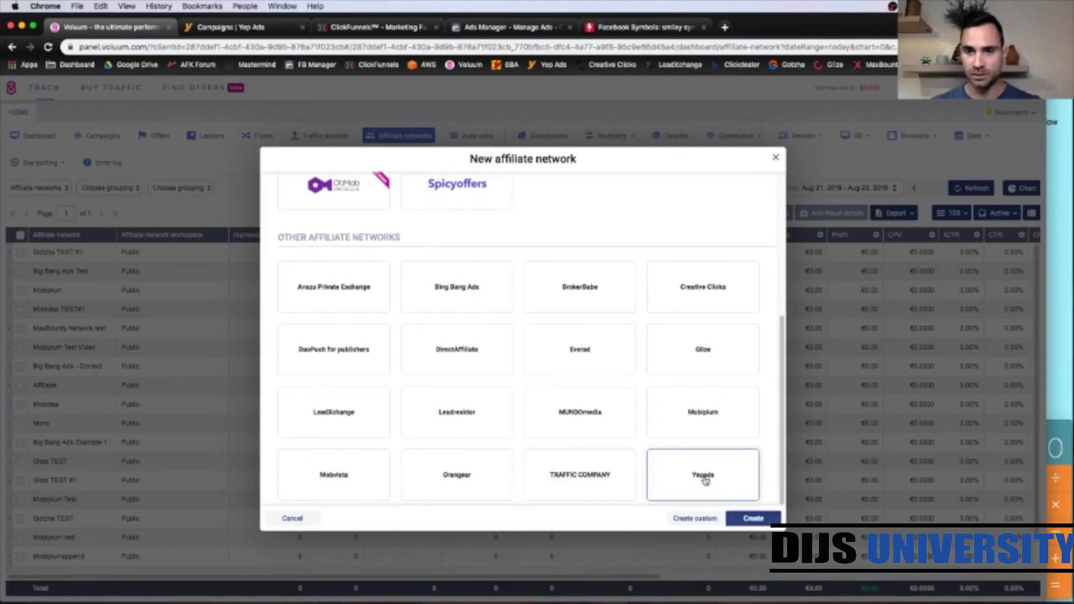
click(755, 519)
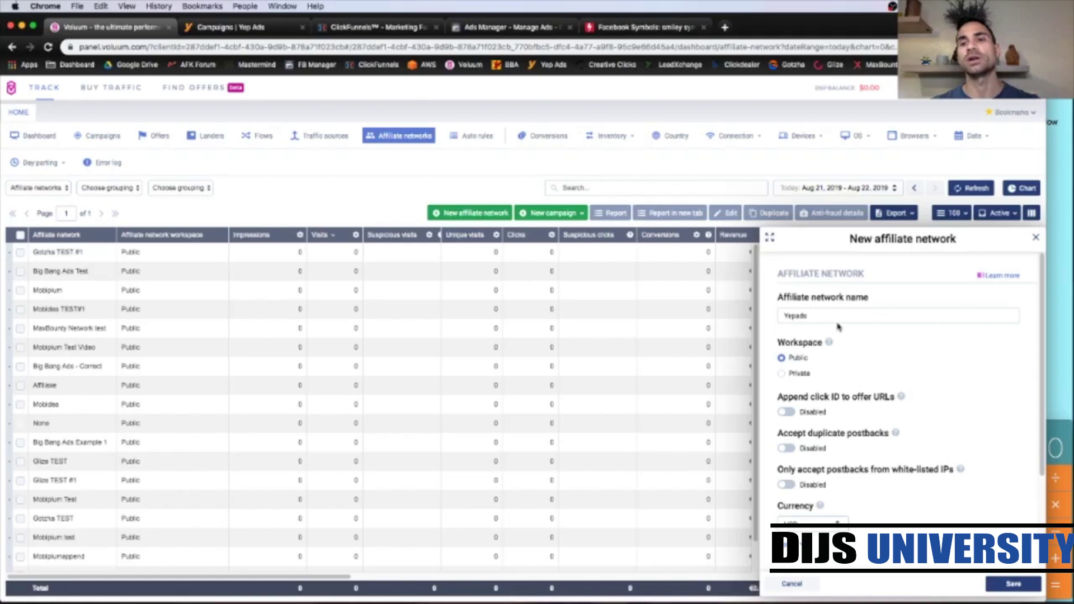
click(820, 315)
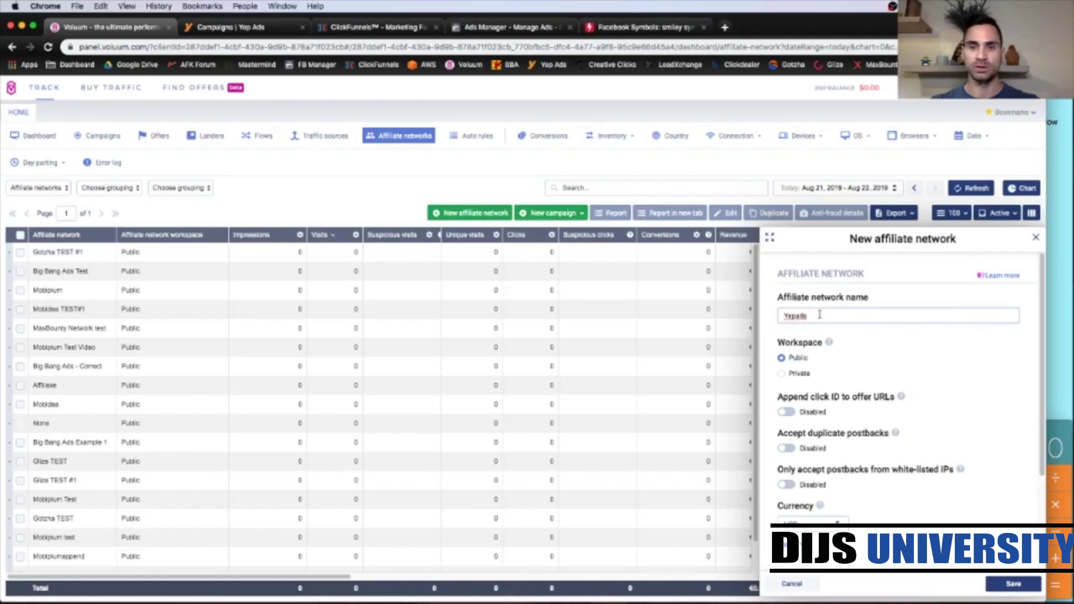
text(TEST)
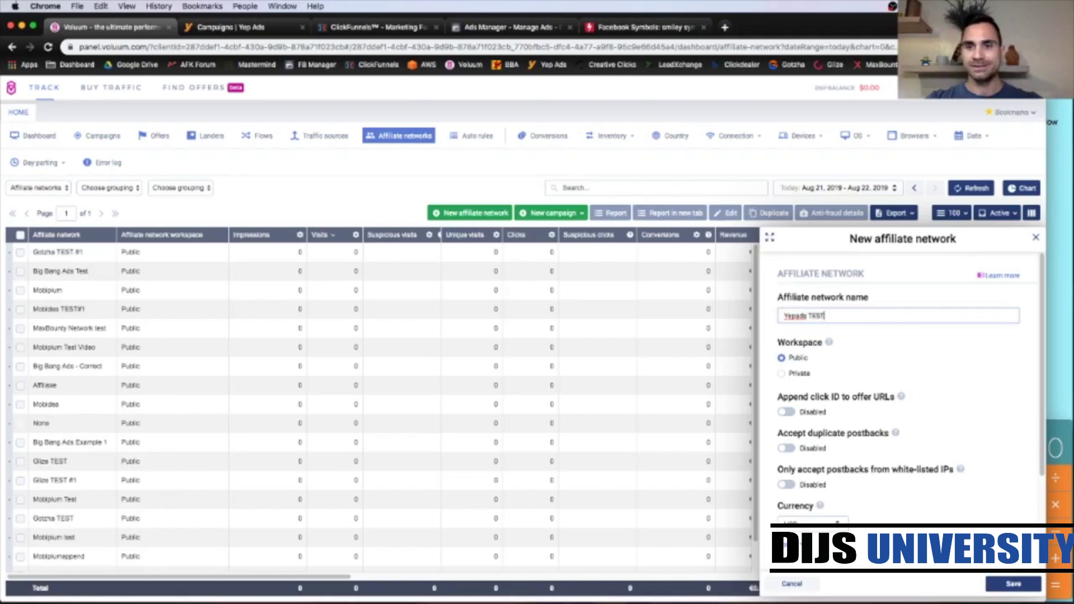
click(993, 333)
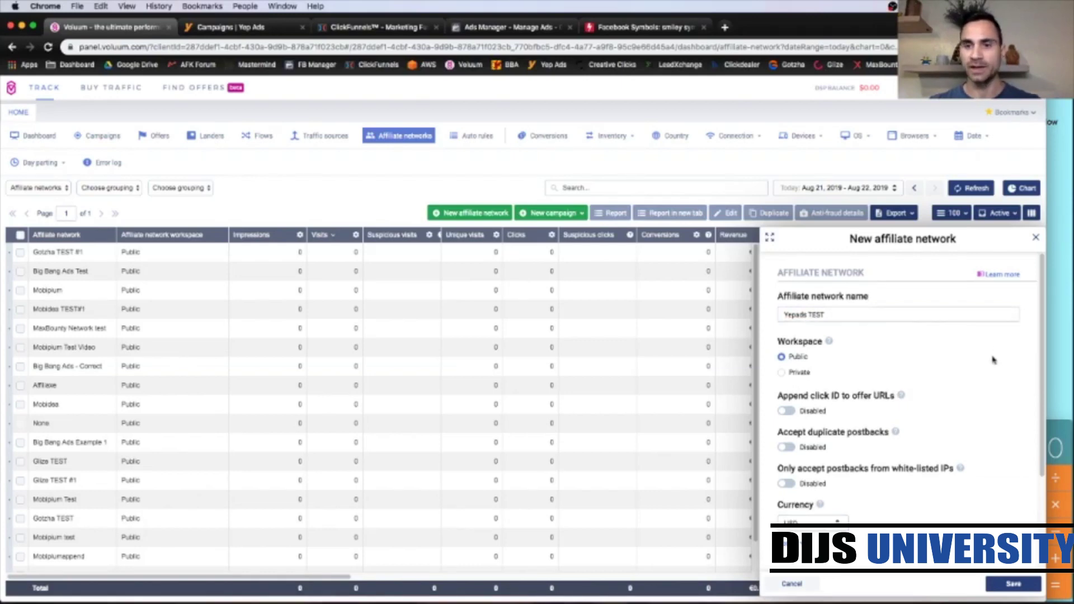
scroll(994, 359, down, 5)
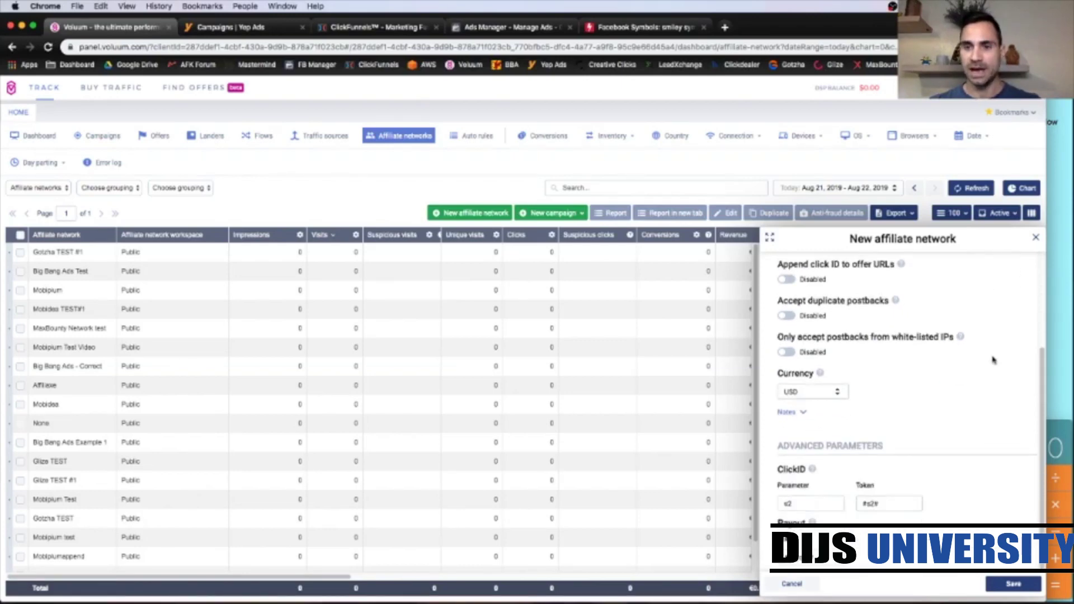
click(1010, 584)
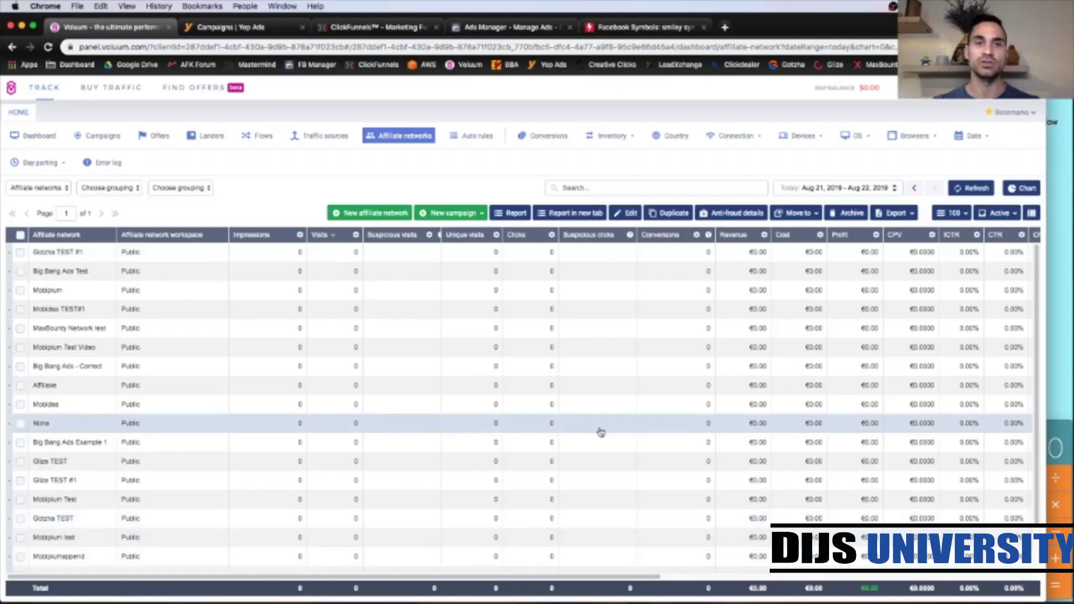
Add a traffic source from the Facebook template named 'Facebook TEST4' and save it
click(302, 136)
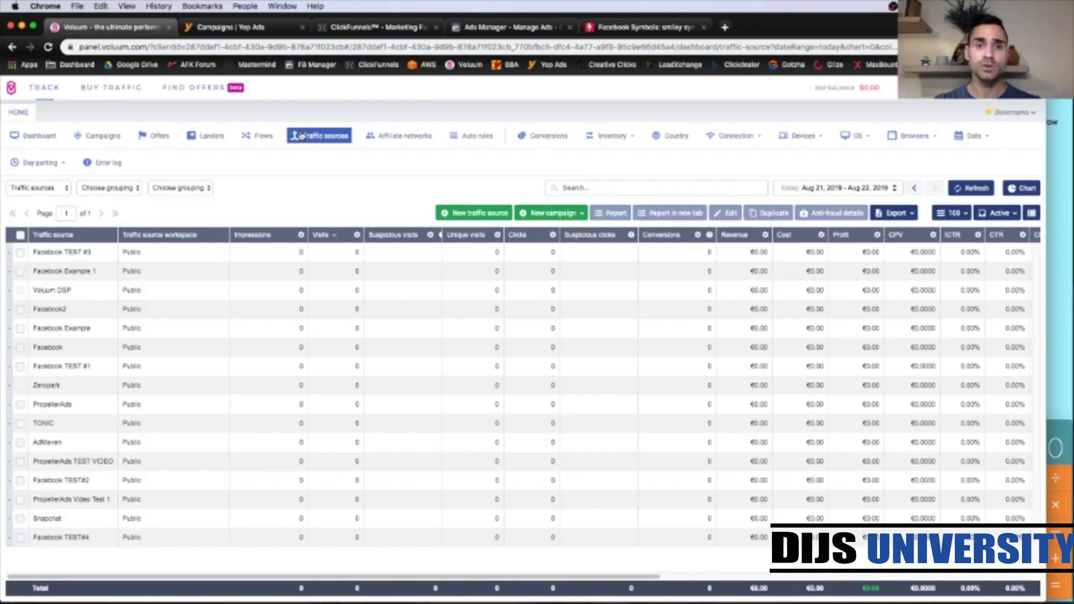
click(452, 214)
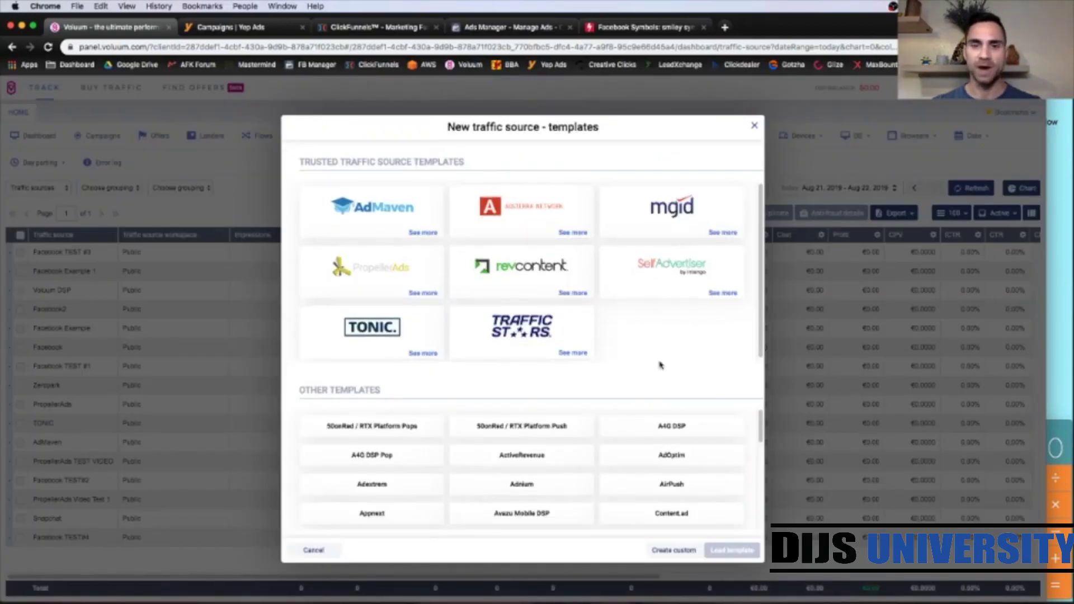
scroll(674, 472, down, 3)
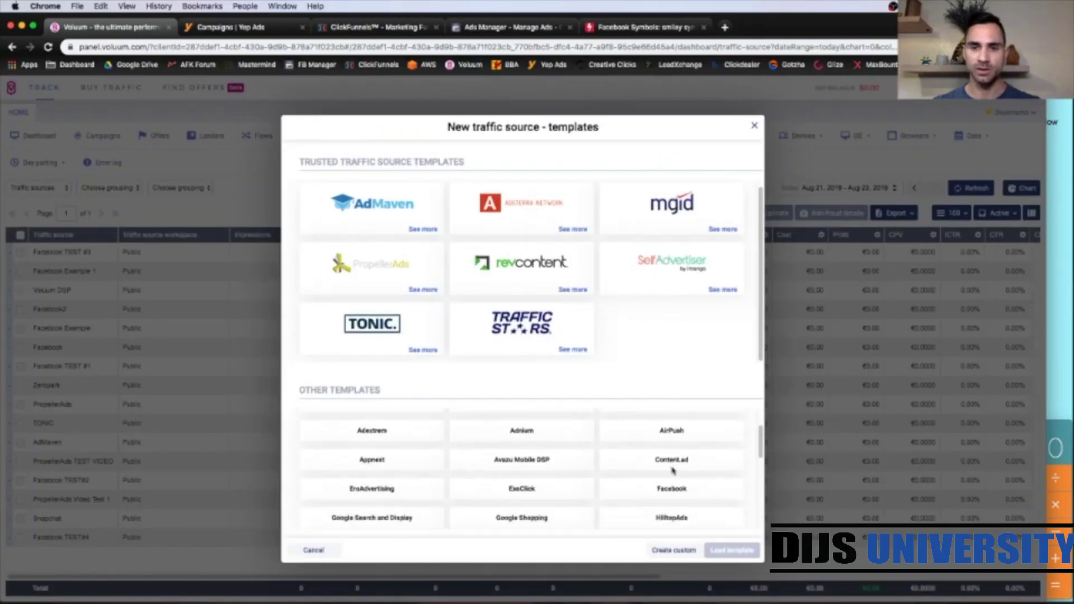
scroll(673, 471, down, 1)
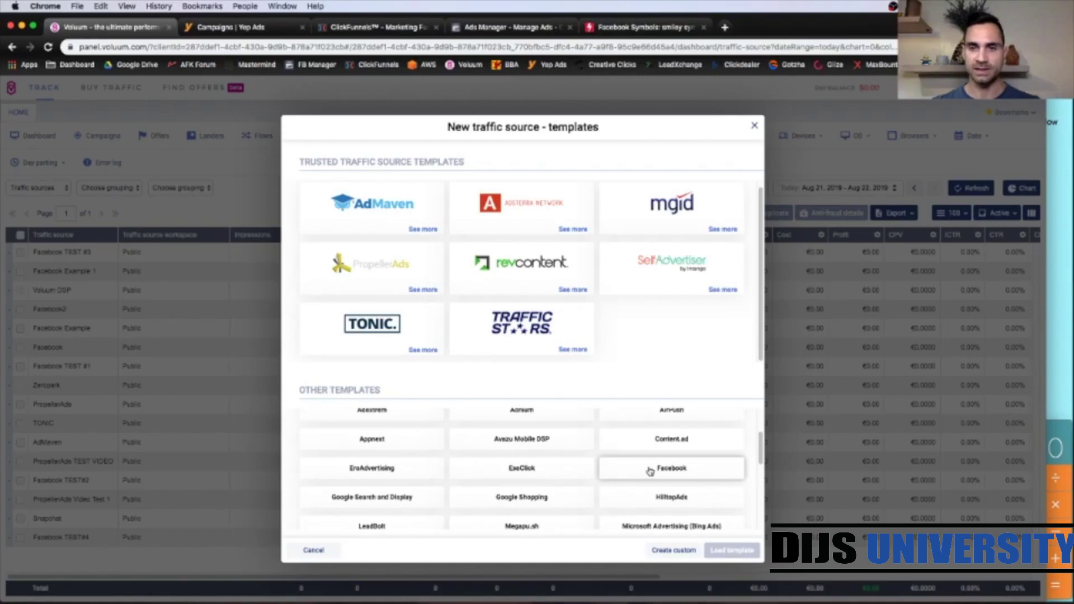
click(649, 472)
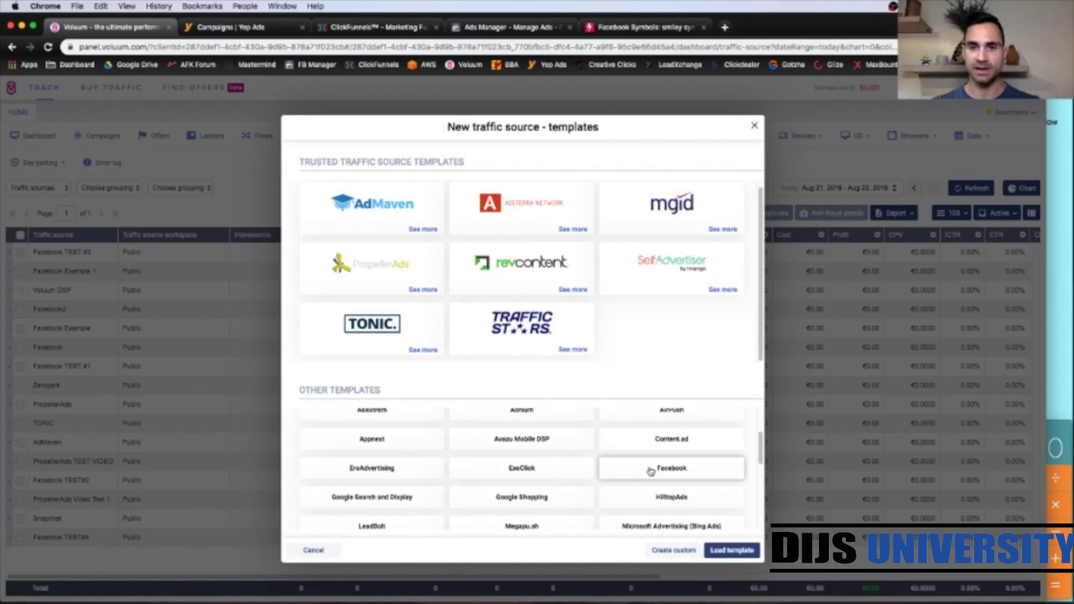
click(732, 551)
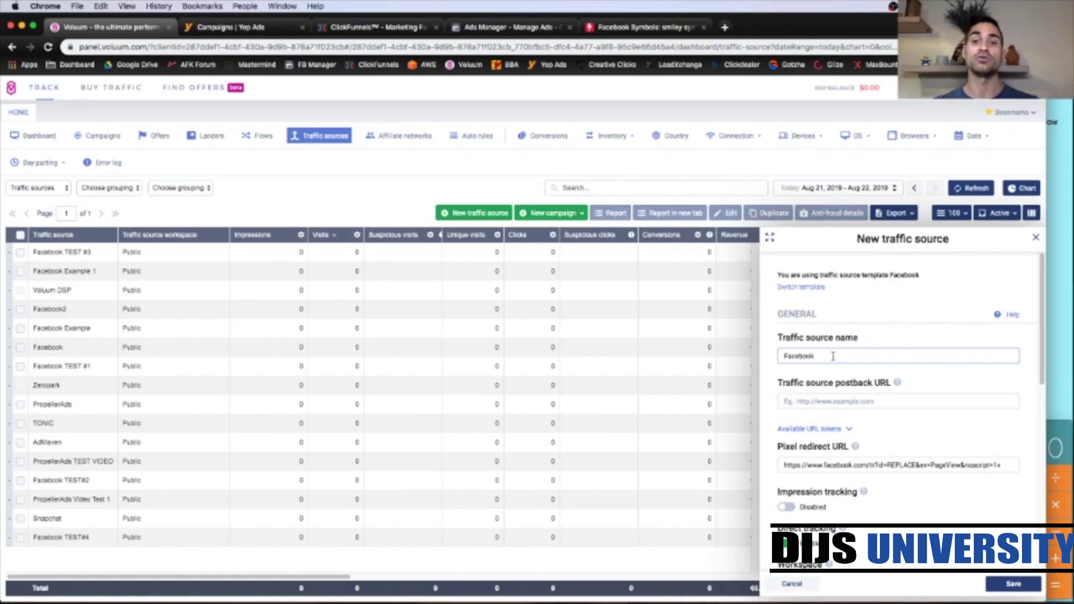
text(TEST)
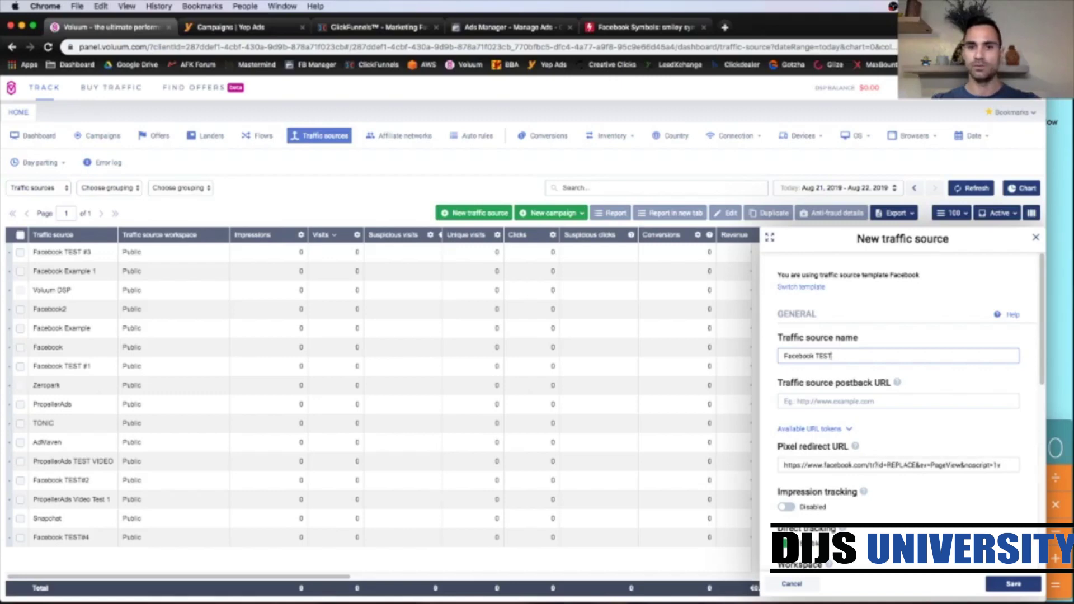
text(4)
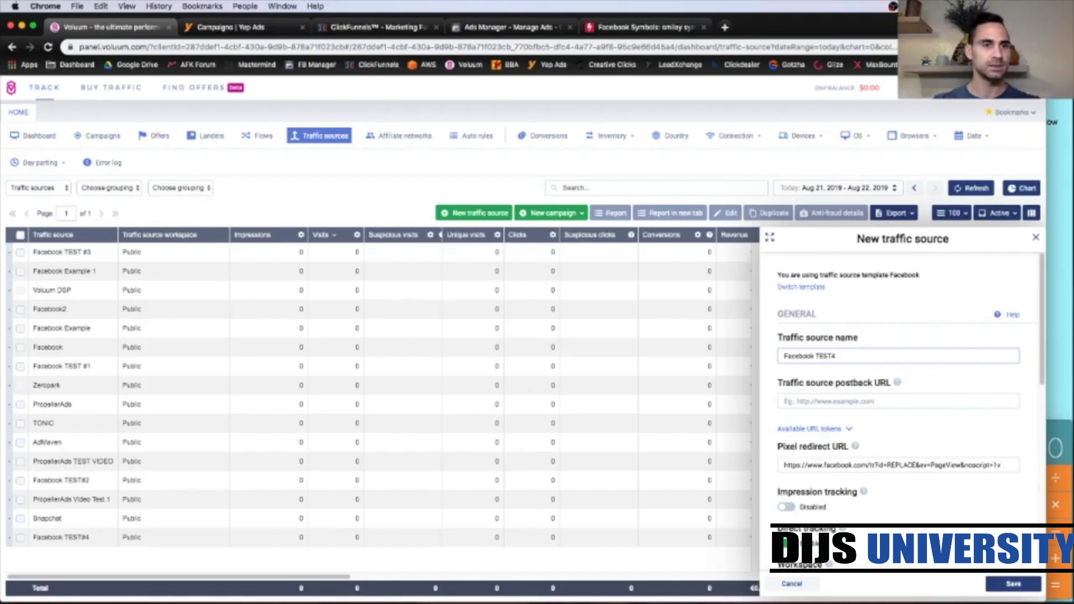
click(1001, 383)
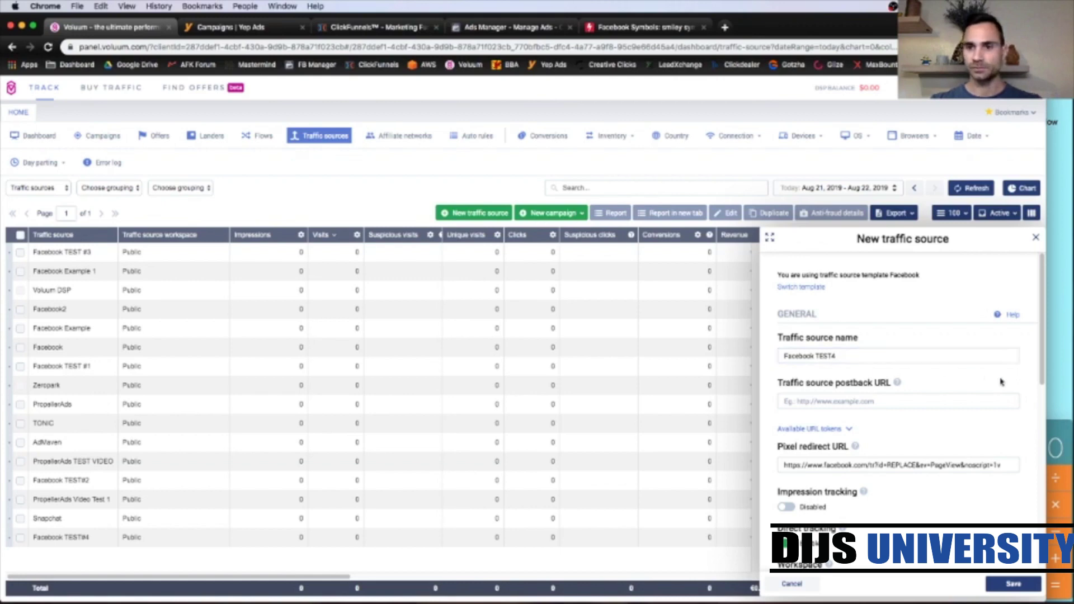
scroll(1001, 504, down, 2)
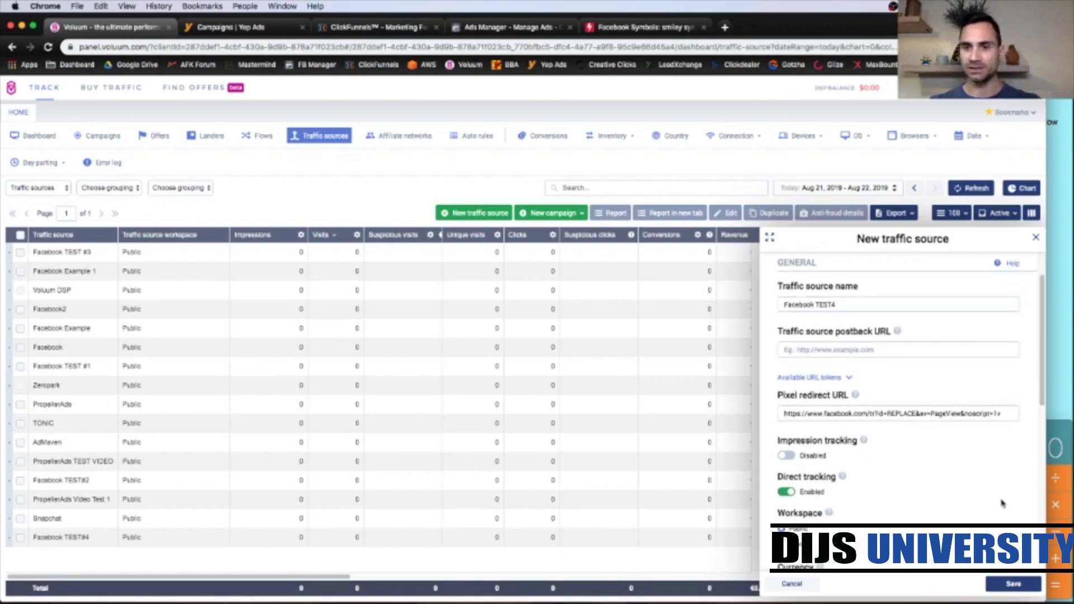
scroll(1002, 504, down, 3)
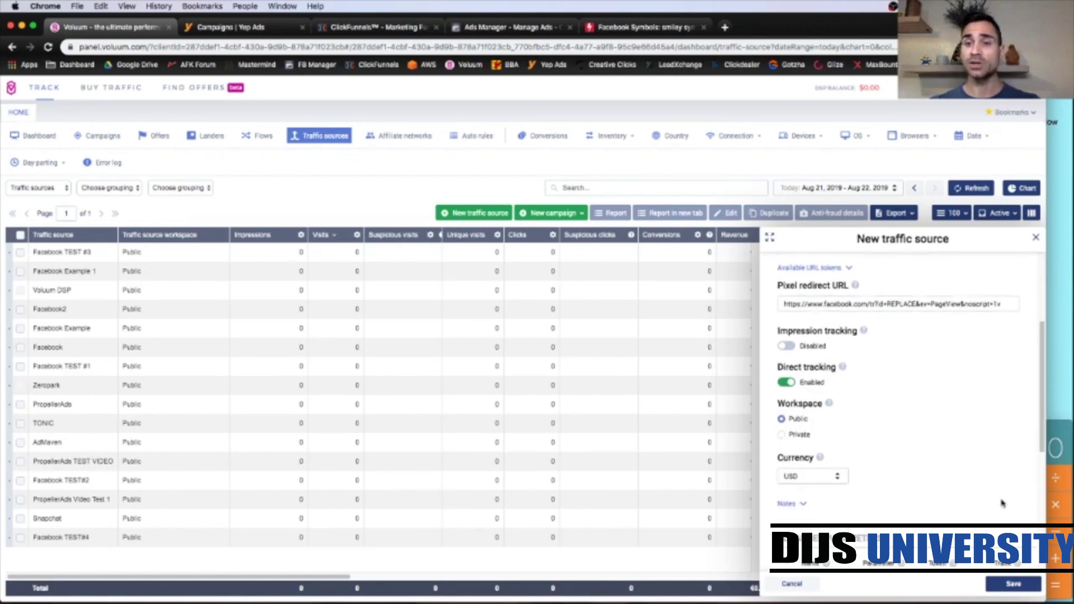
scroll(1001, 504, down, 4)
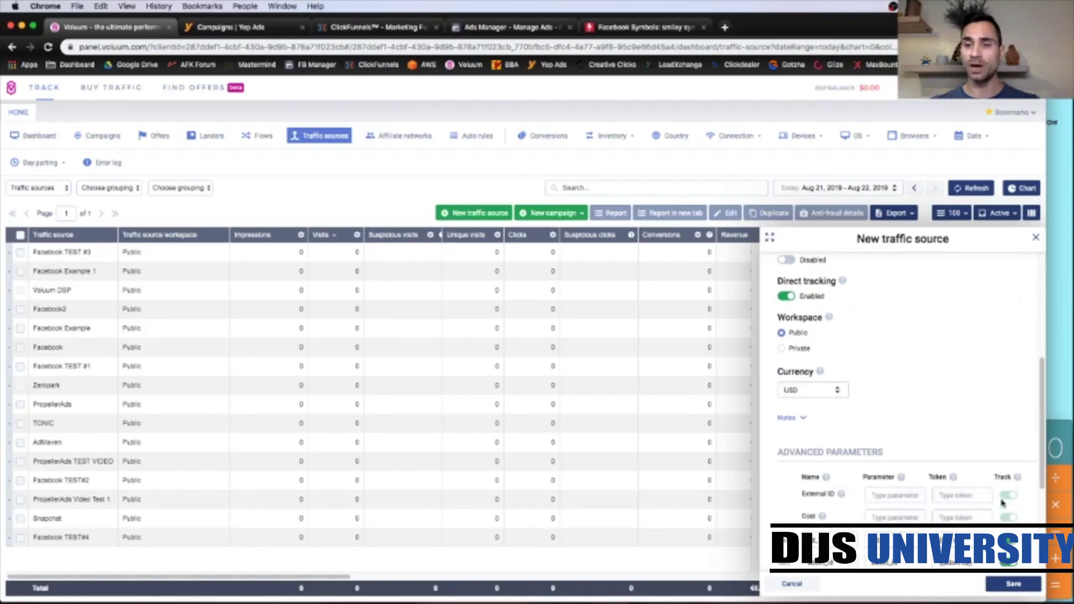
click(1014, 585)
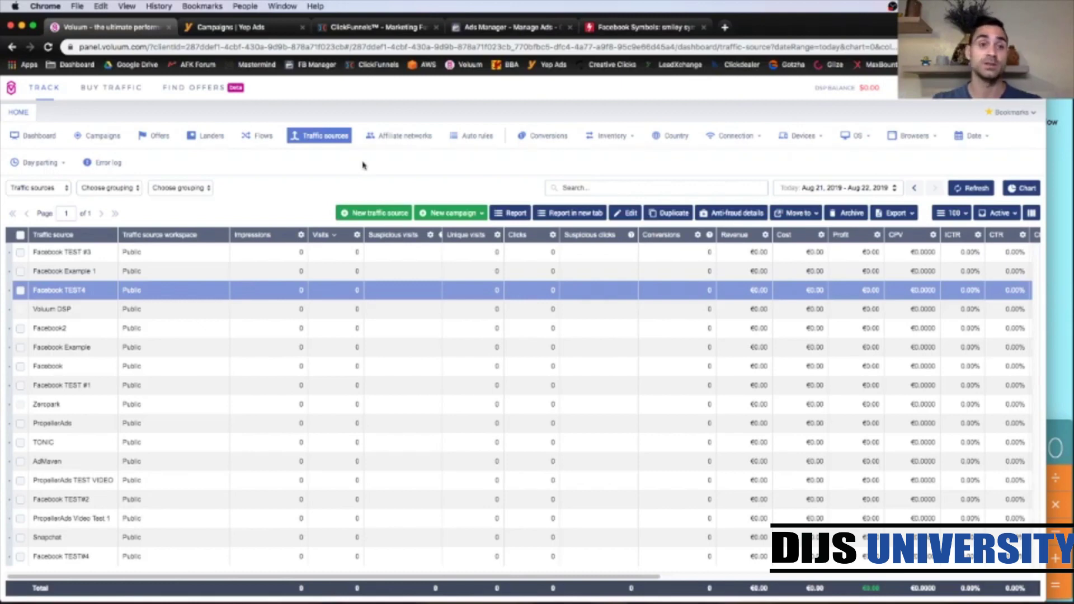
Open the Landers list in Voluum
click(205, 140)
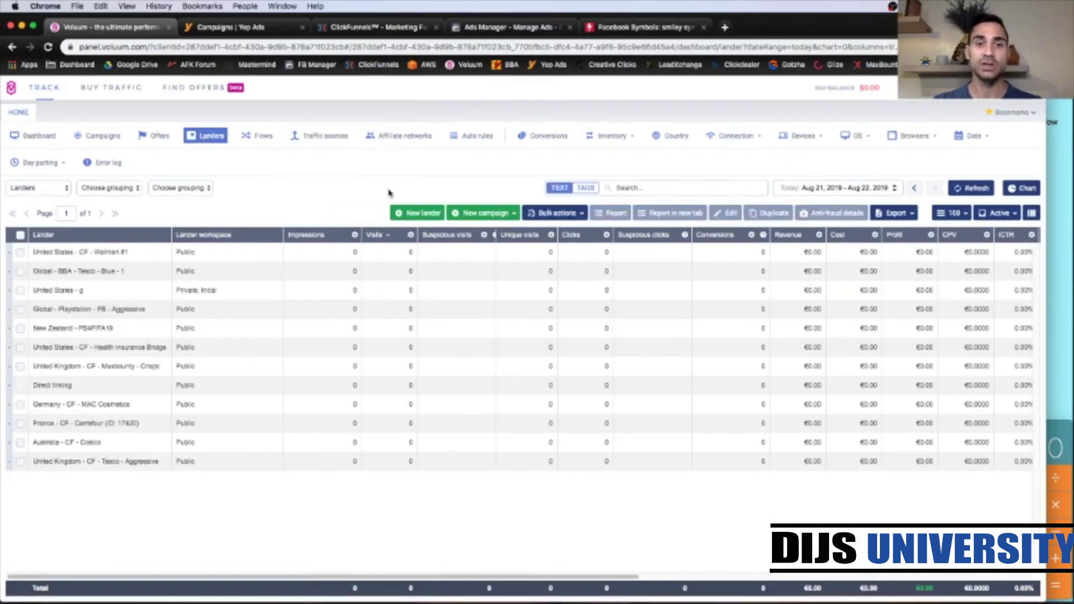
Start a new lander, then view the Woolworths $2000 Gift Card campaign in Yep Ads
click(400, 219)
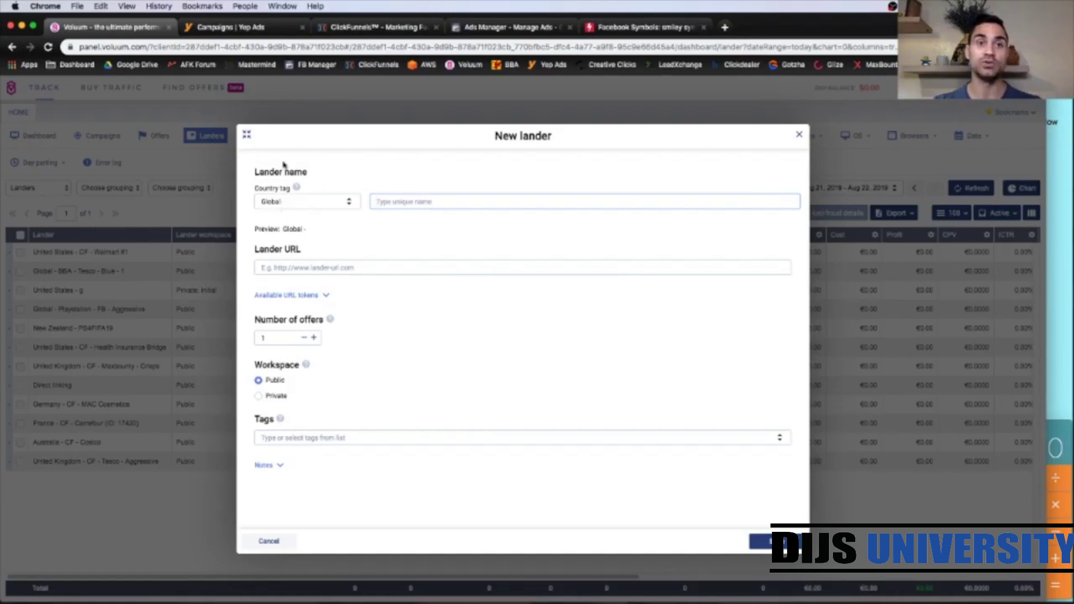
click(250, 28)
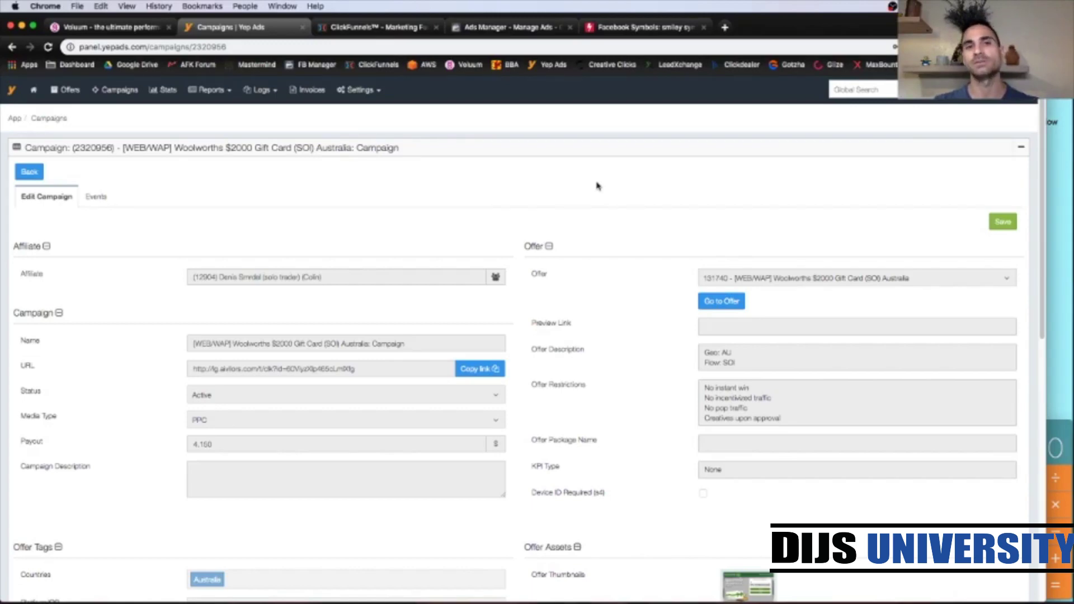
Set the new lander's country tag to Australia
click(135, 30)
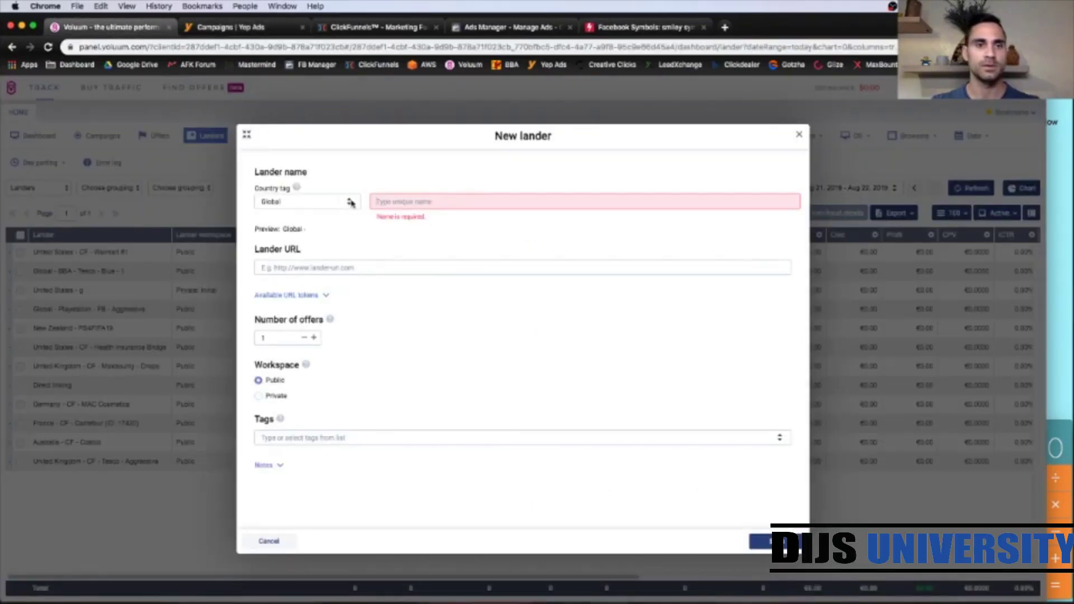
click(349, 203)
text(austra)
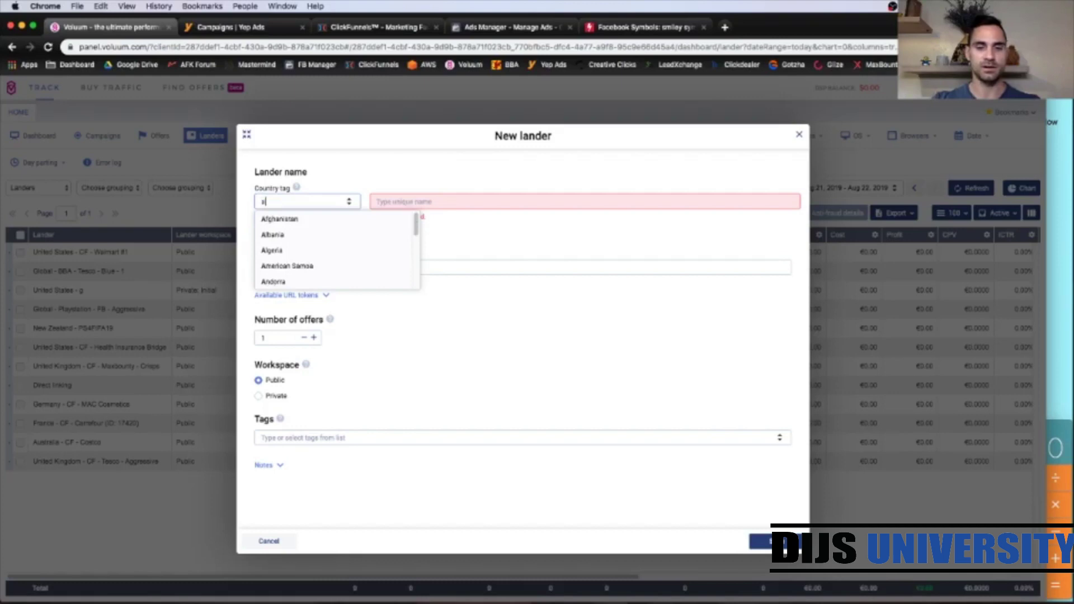
click(314, 218)
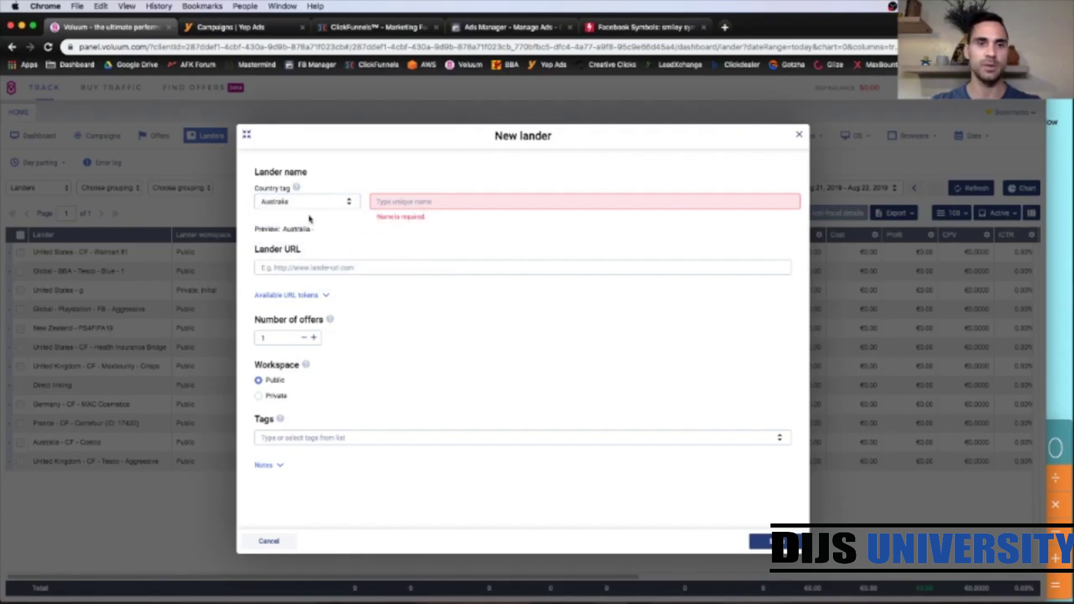
Name the lander 'CF - Woolworths $2000 Gift Card' with no trailing space, then return to Yep Ads
click(441, 198)
text(CF -)
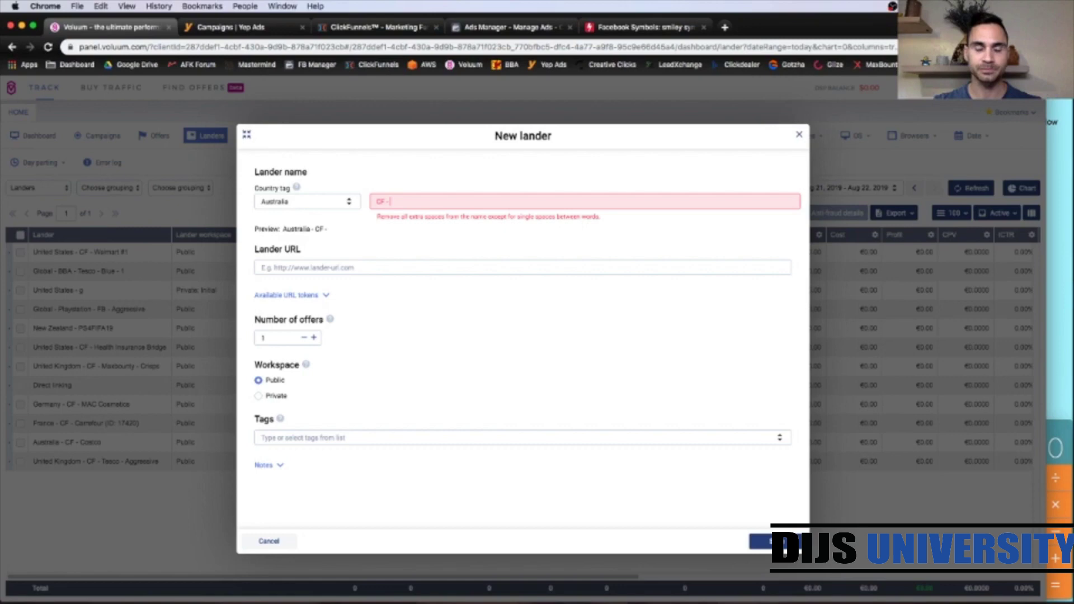
text(Woolworths)
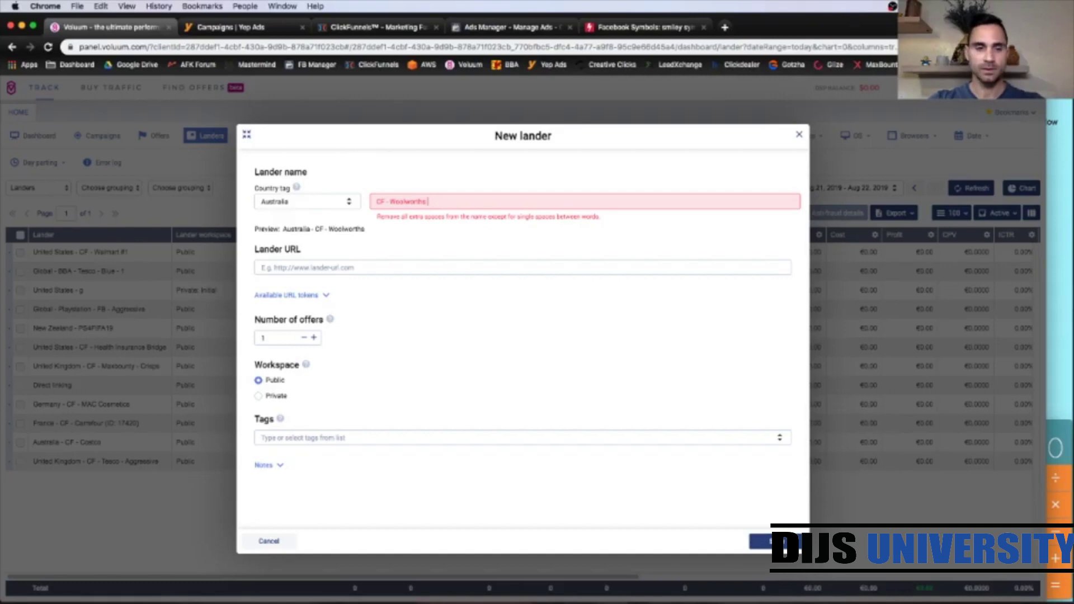
text( $2000 )
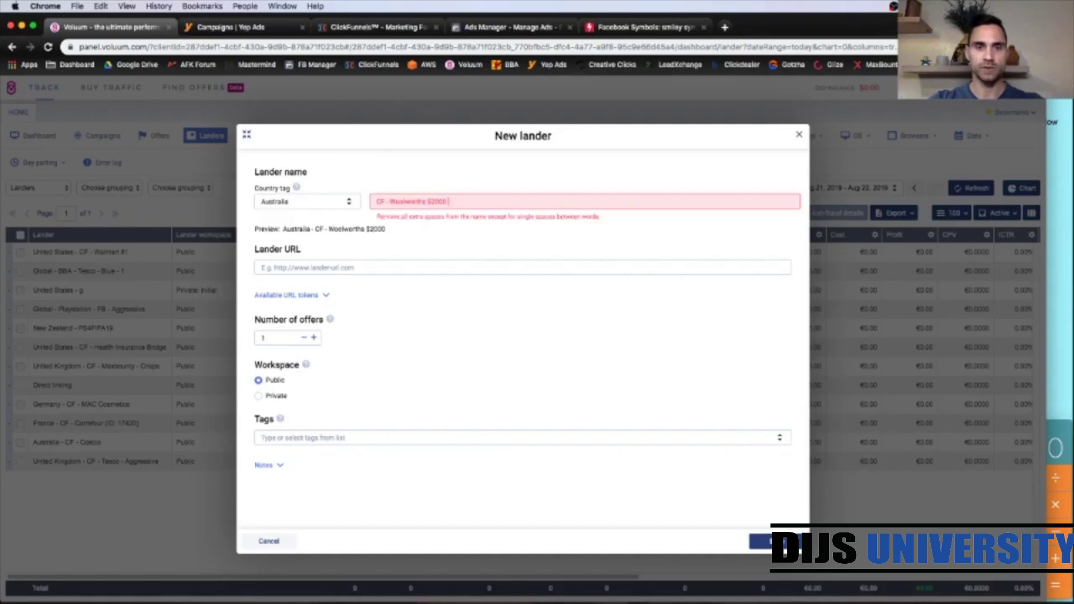
text(Gi)
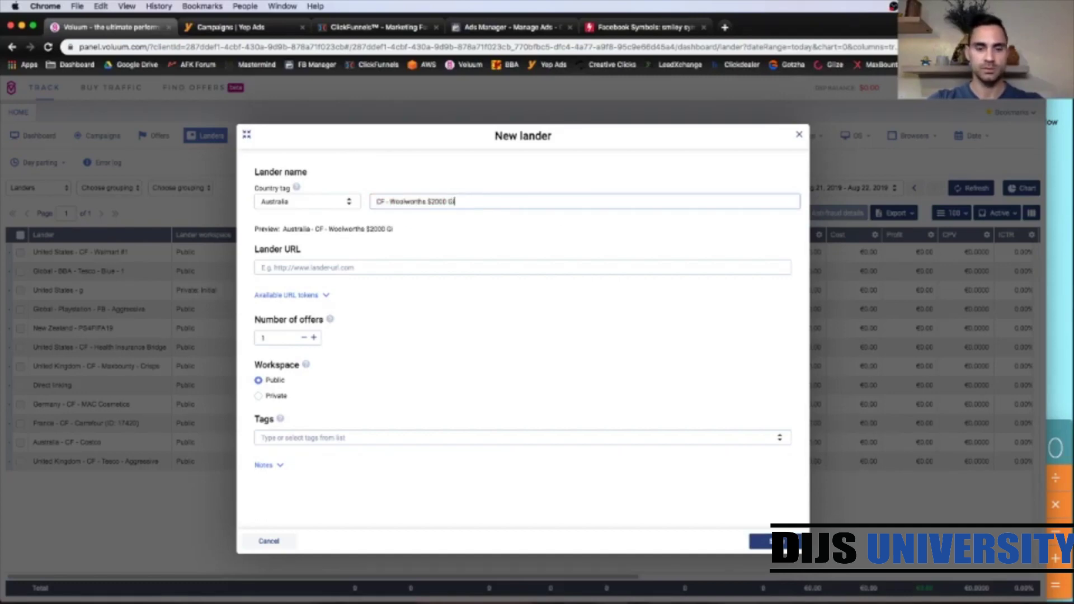
text(ft Card)
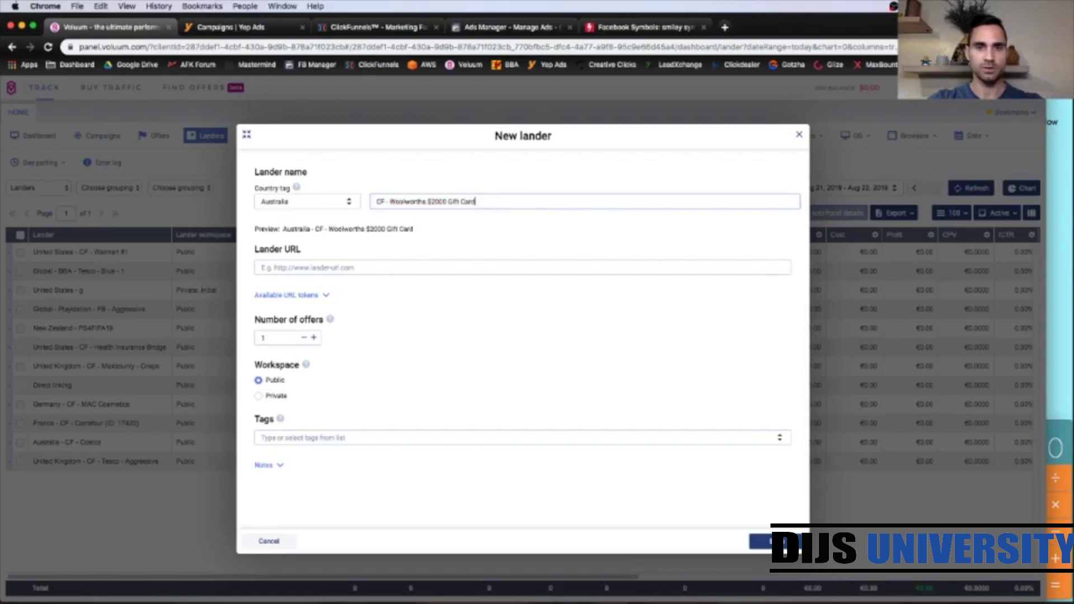
key(BackSpace)
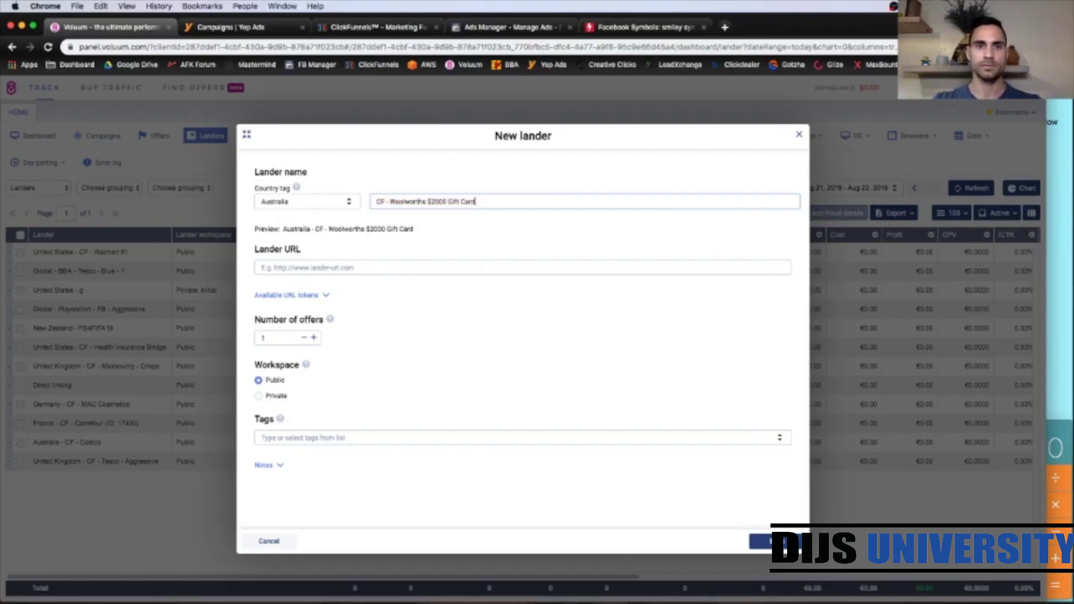
click(481, 222)
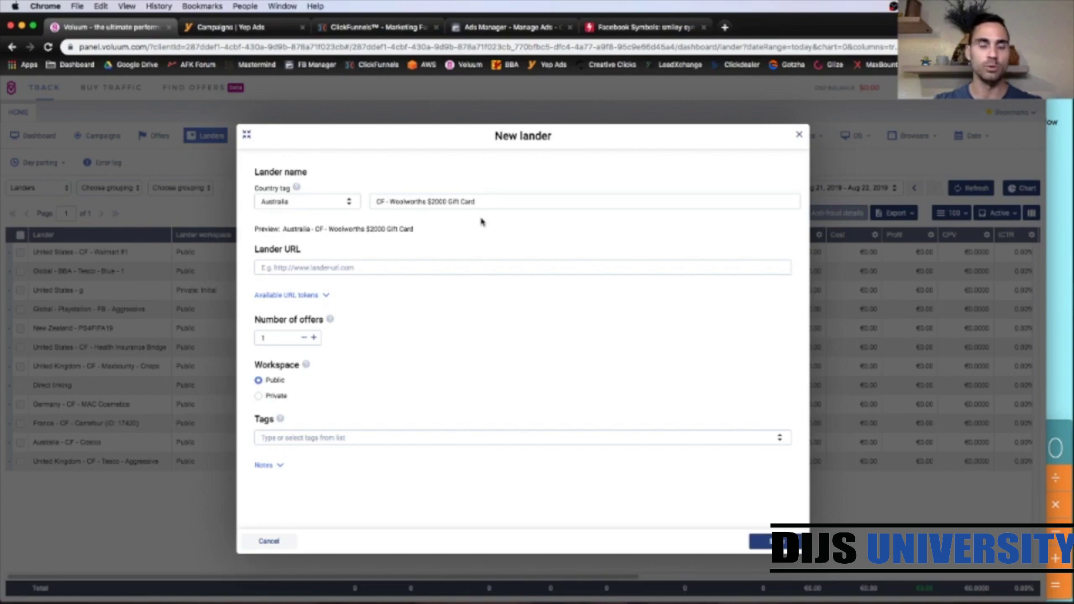
click(254, 26)
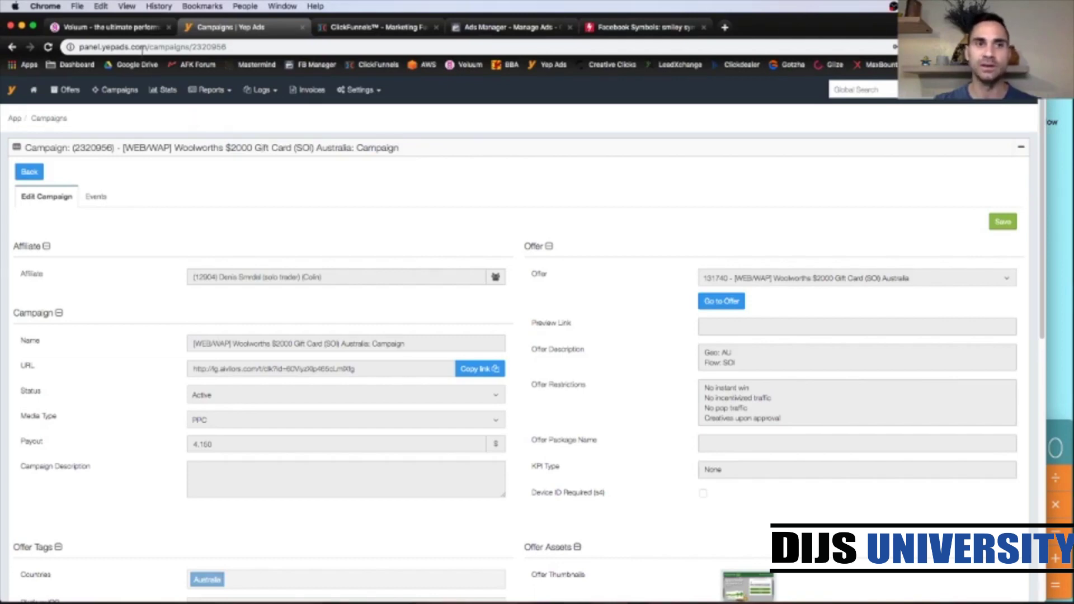
Go back to the Voluum lander form for Australia - CF - Woolworths $2000 Gift Card
click(123, 27)
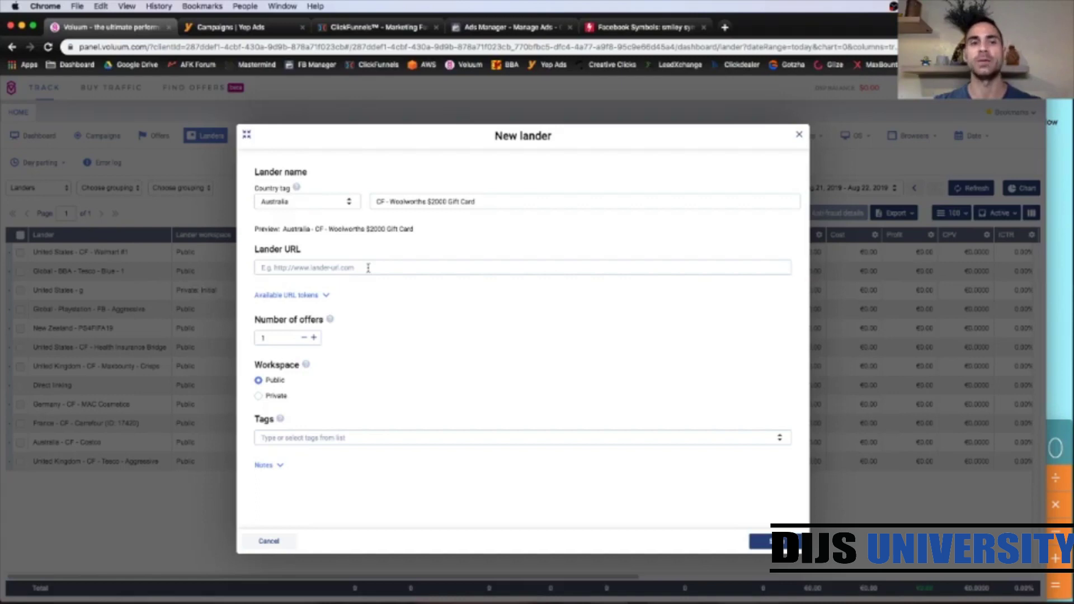
click(358, 32)
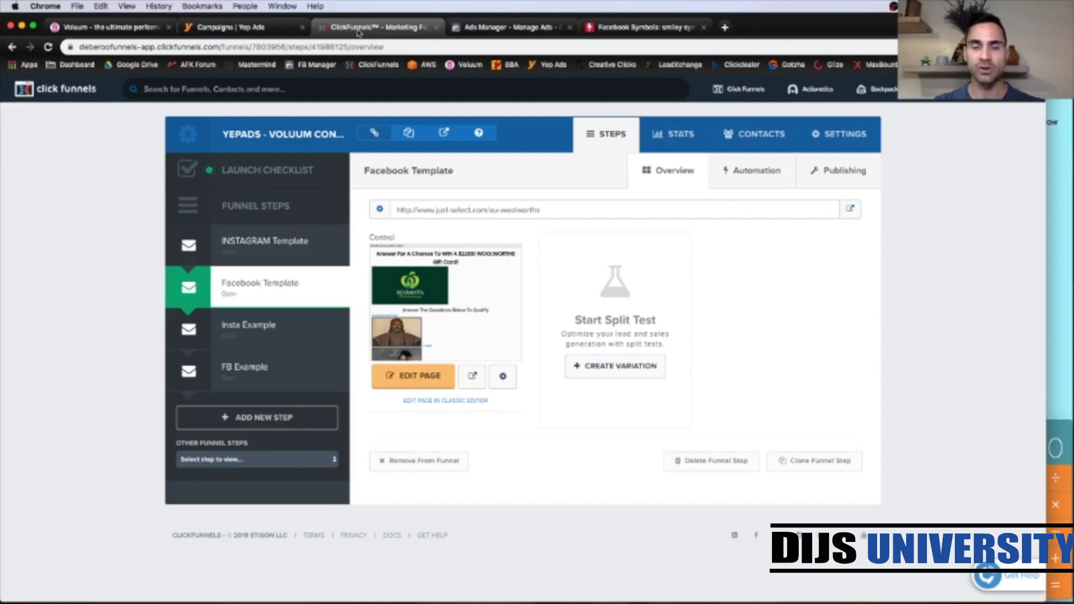
triple_click(469, 210)
key(super+c)
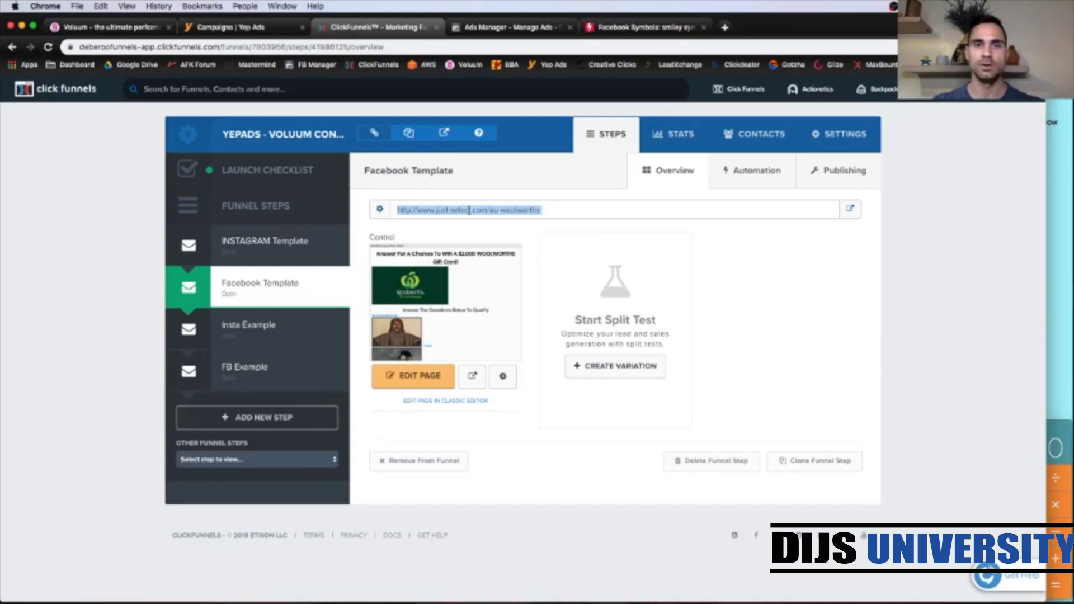
click(132, 33)
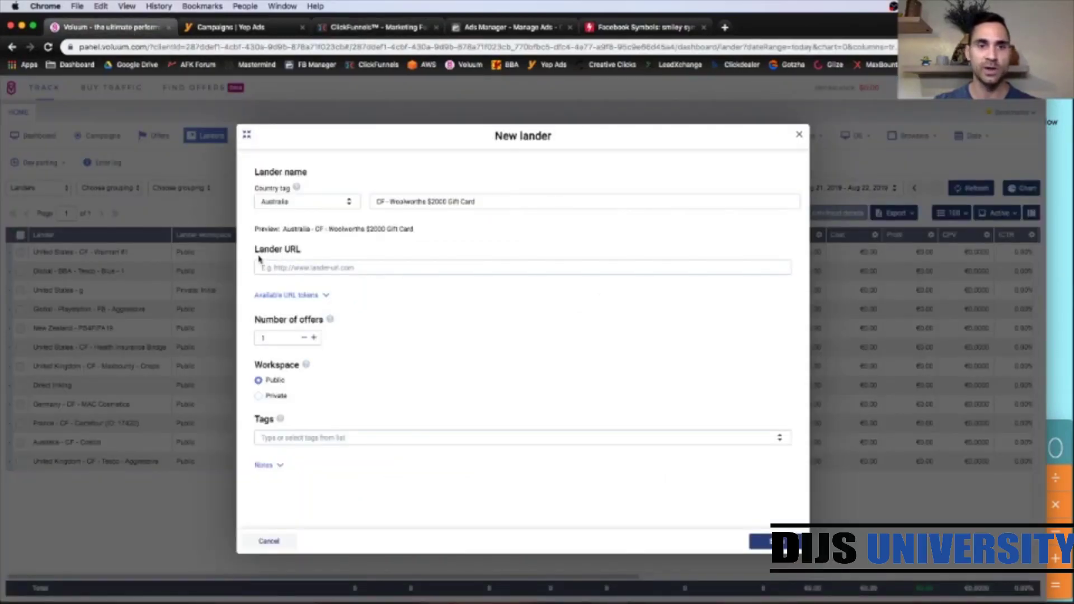
click(319, 268)
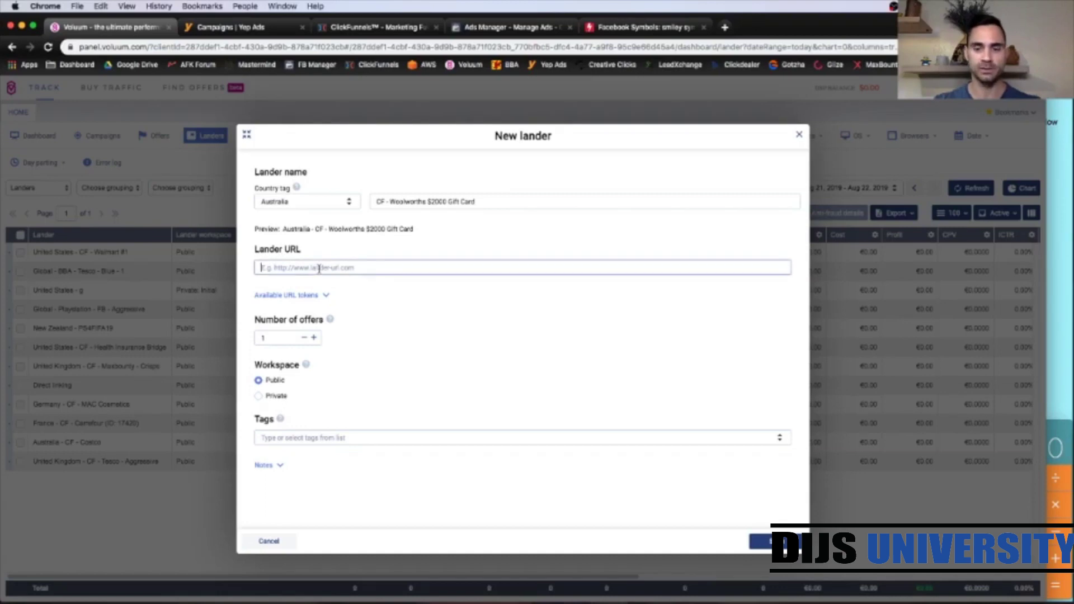
key(super+v)
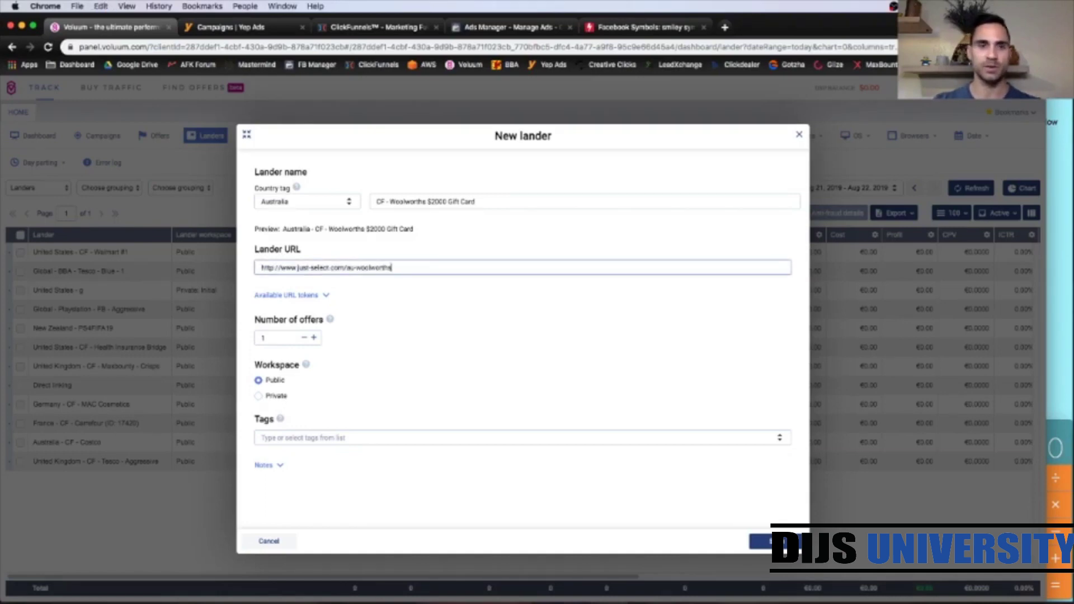
click(464, 244)
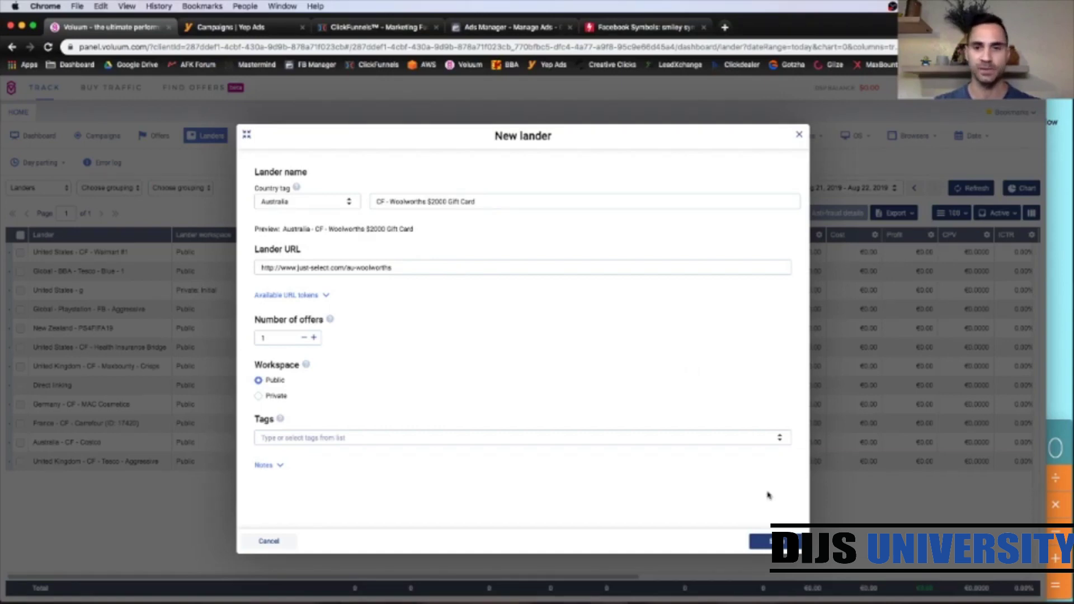
click(770, 542)
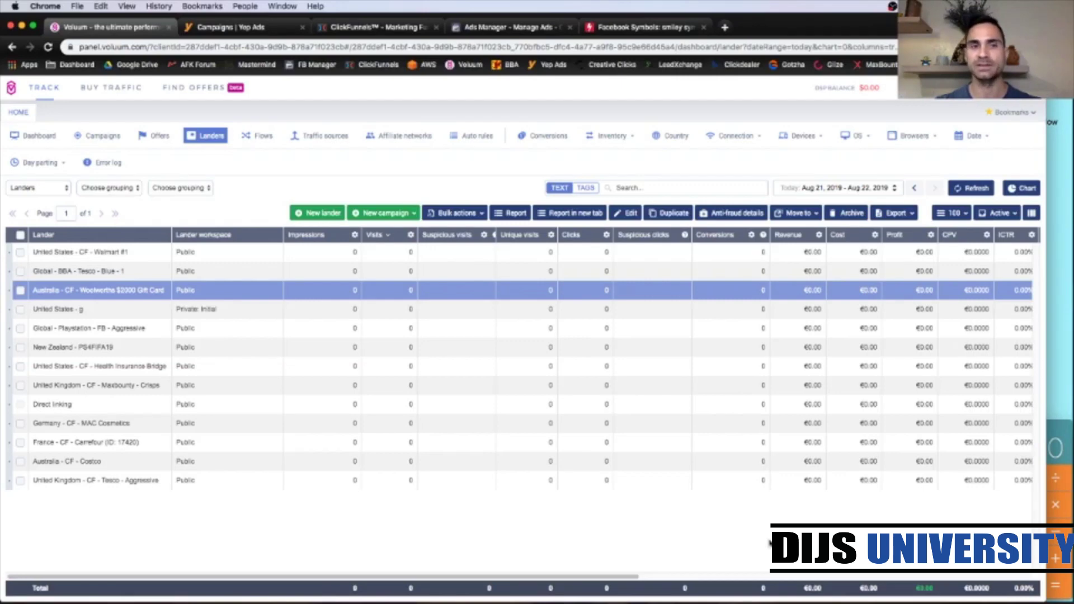
Start a new offer with affiliate network Yepads TEST and country tag Australia
click(158, 138)
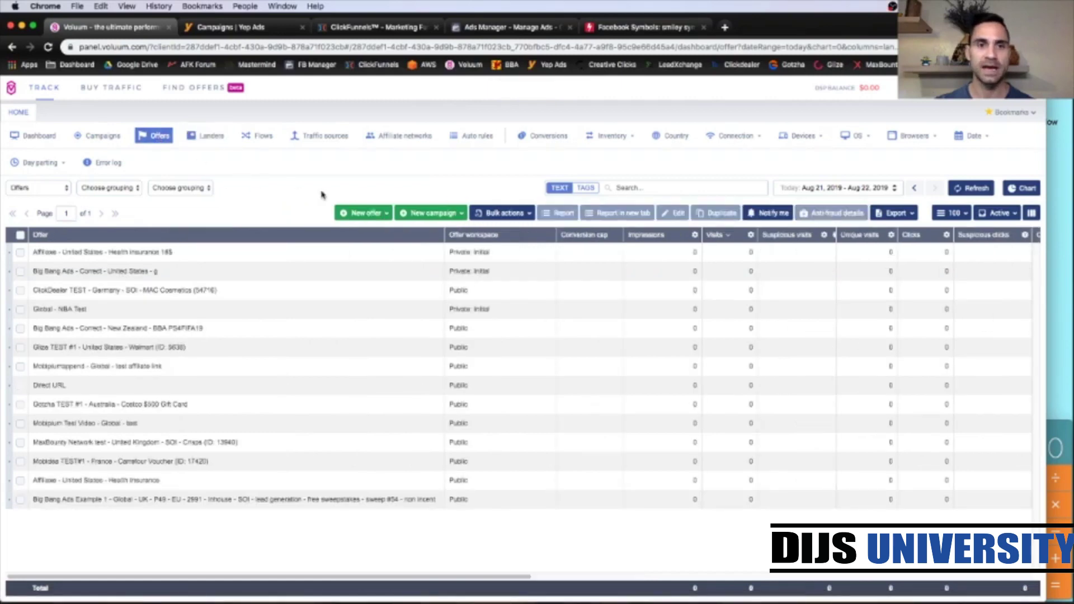
click(345, 214)
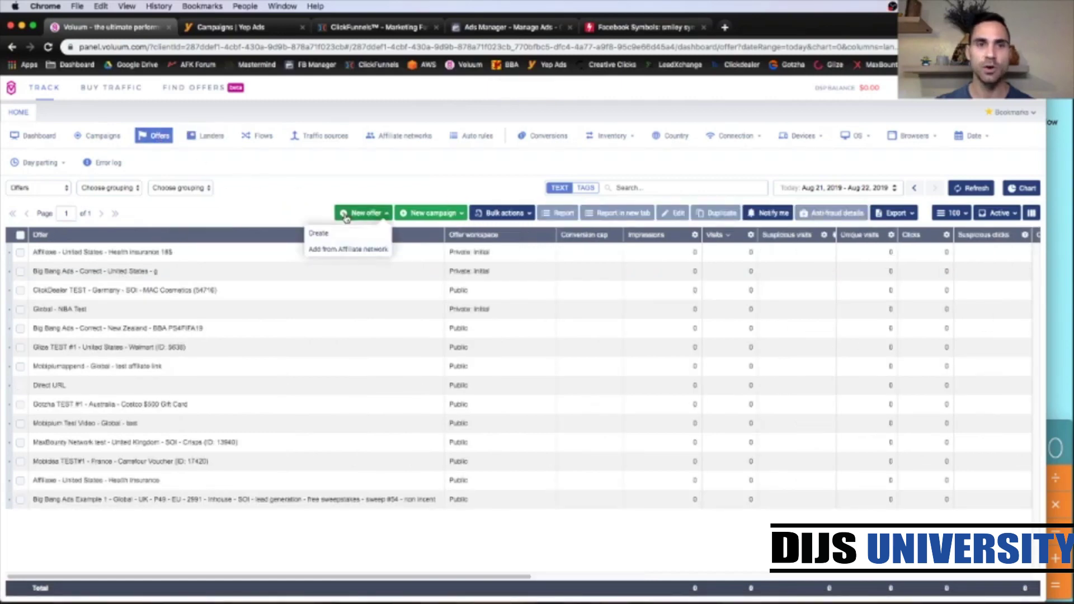
click(321, 233)
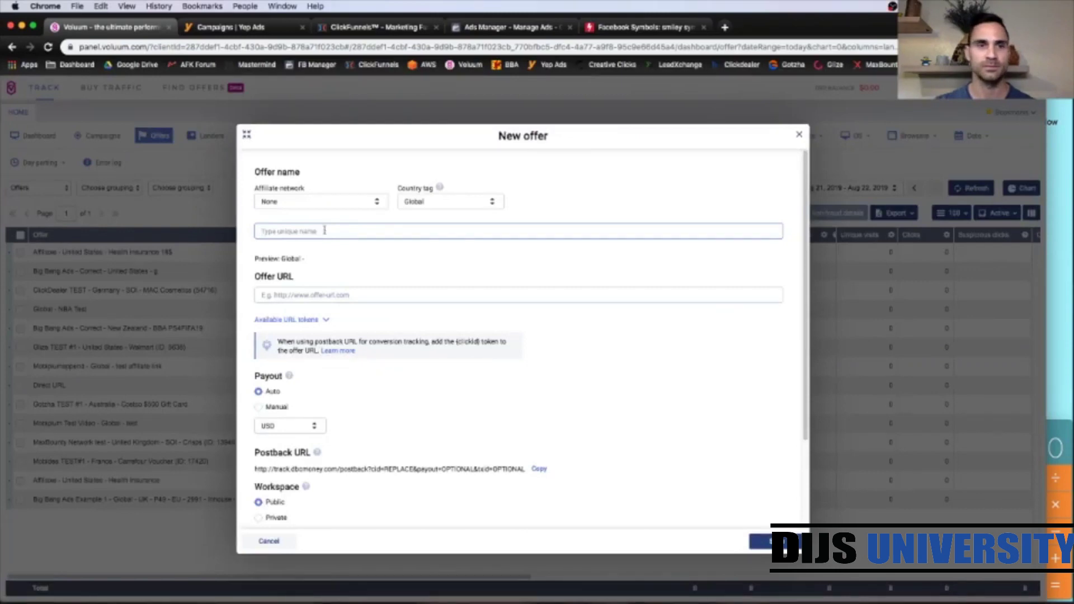
click(377, 202)
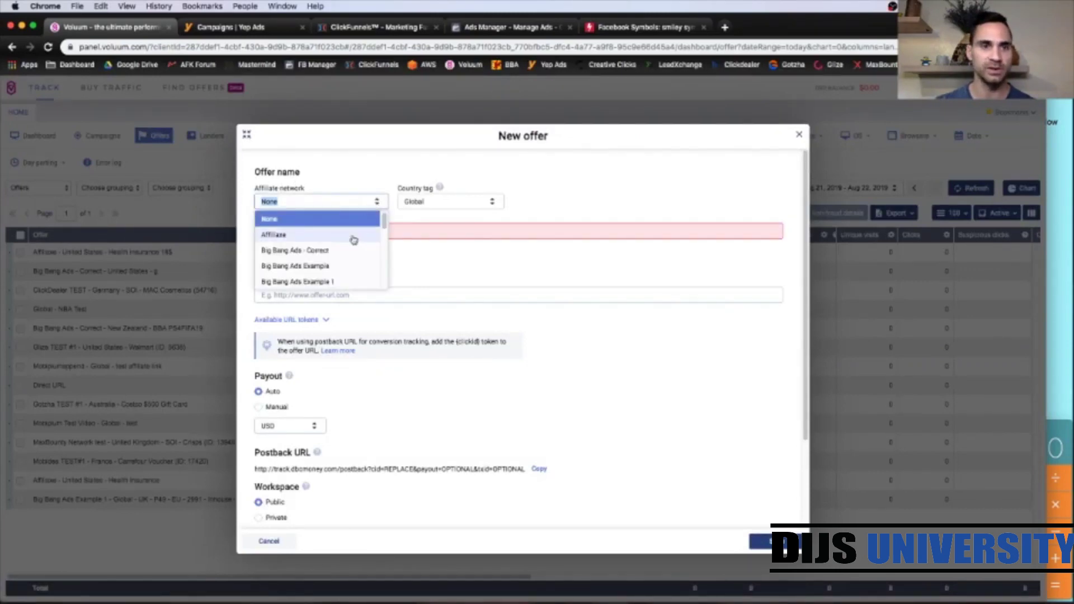
scroll(354, 242, down, 1)
scroll(353, 242, down, 1)
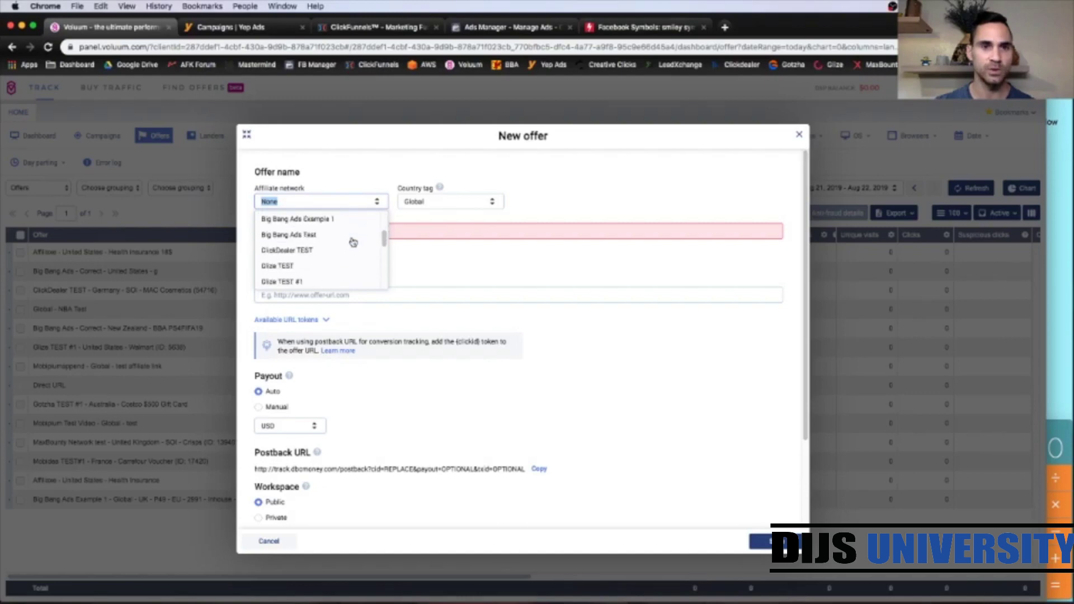
scroll(354, 242, down, 5)
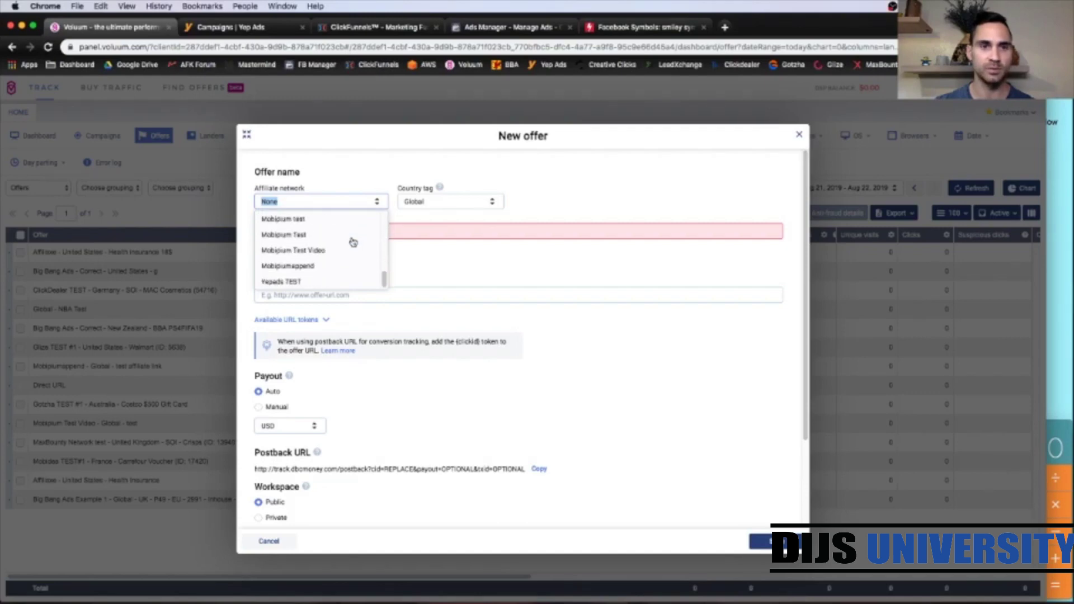
click(288, 282)
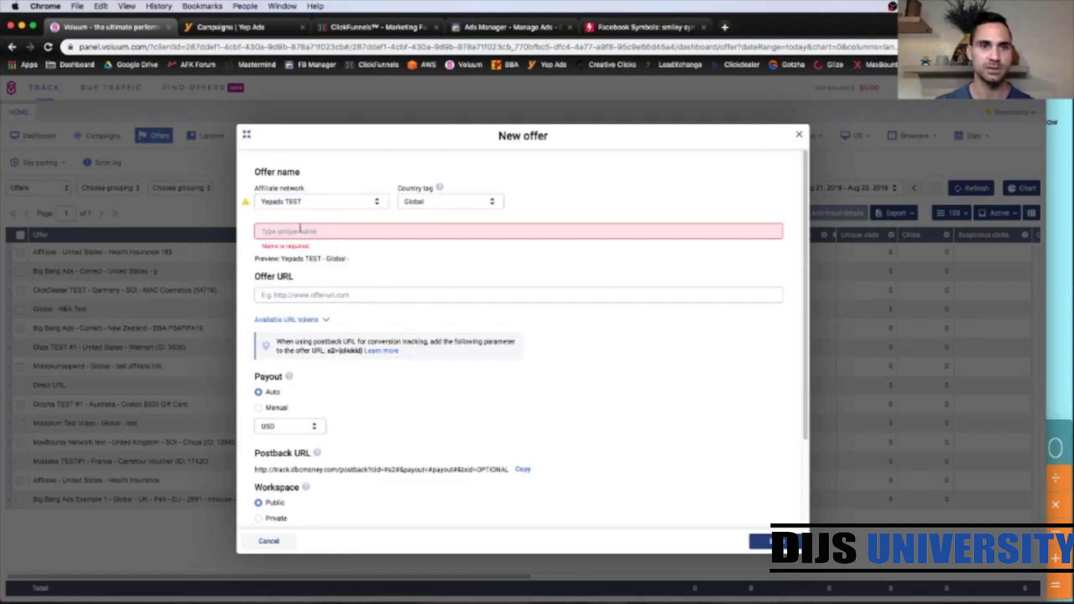
click(491, 206)
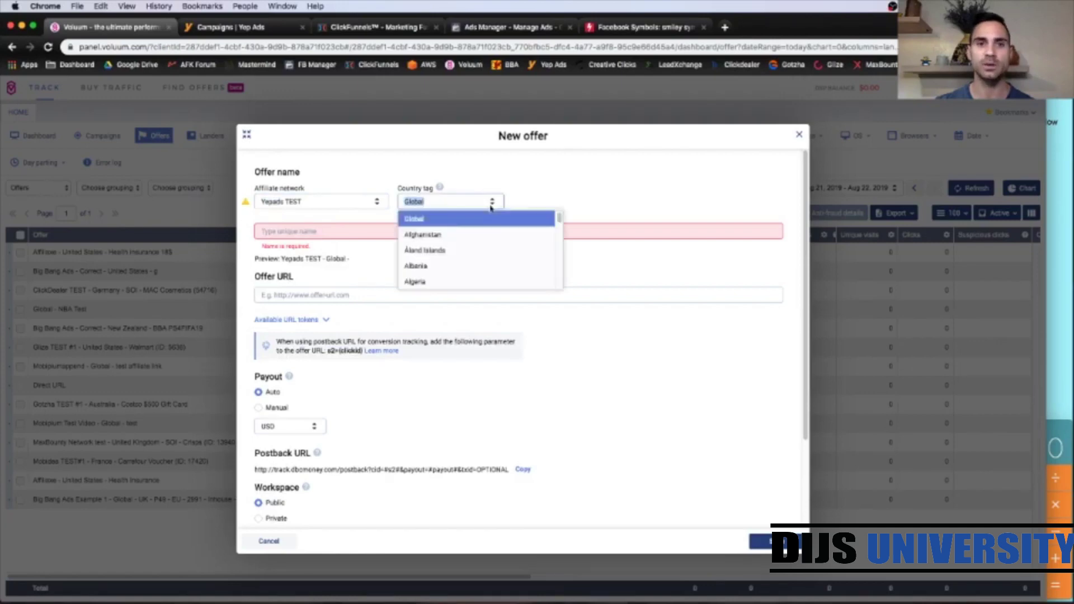
text(A)
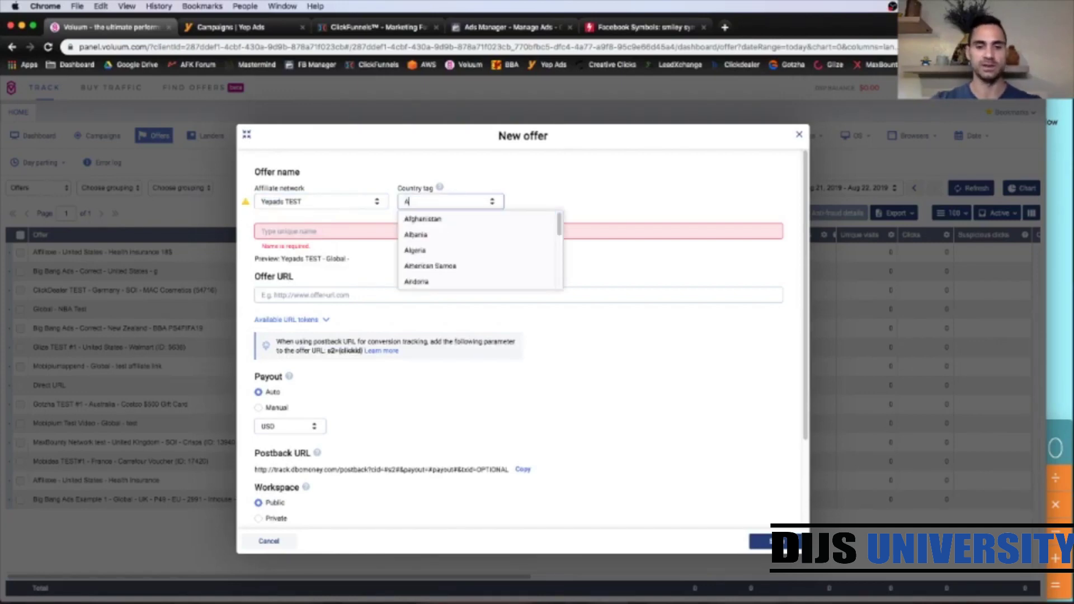
text(u)
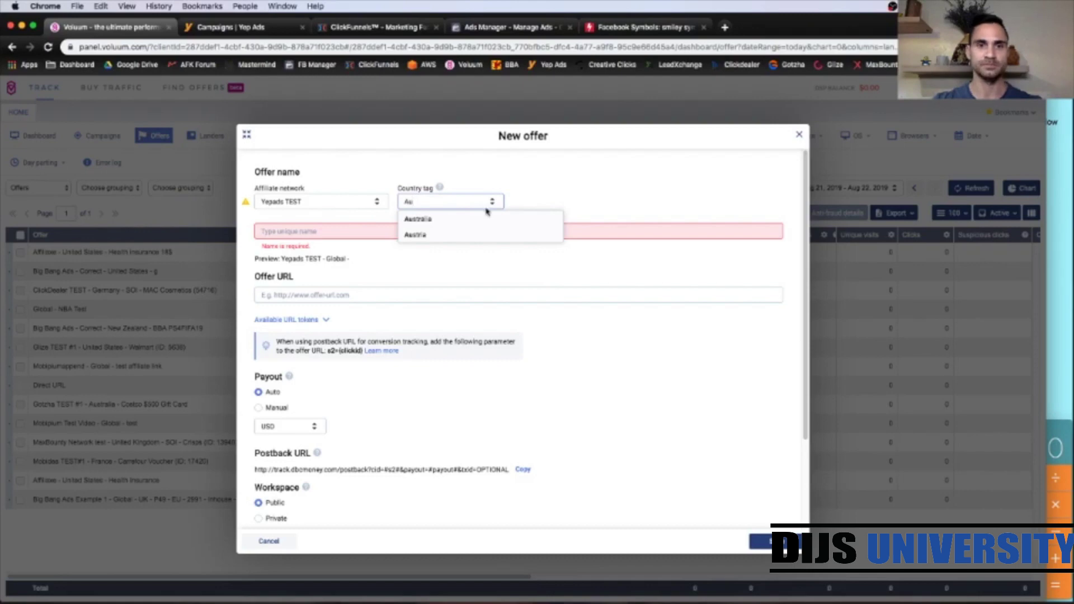
click(451, 219)
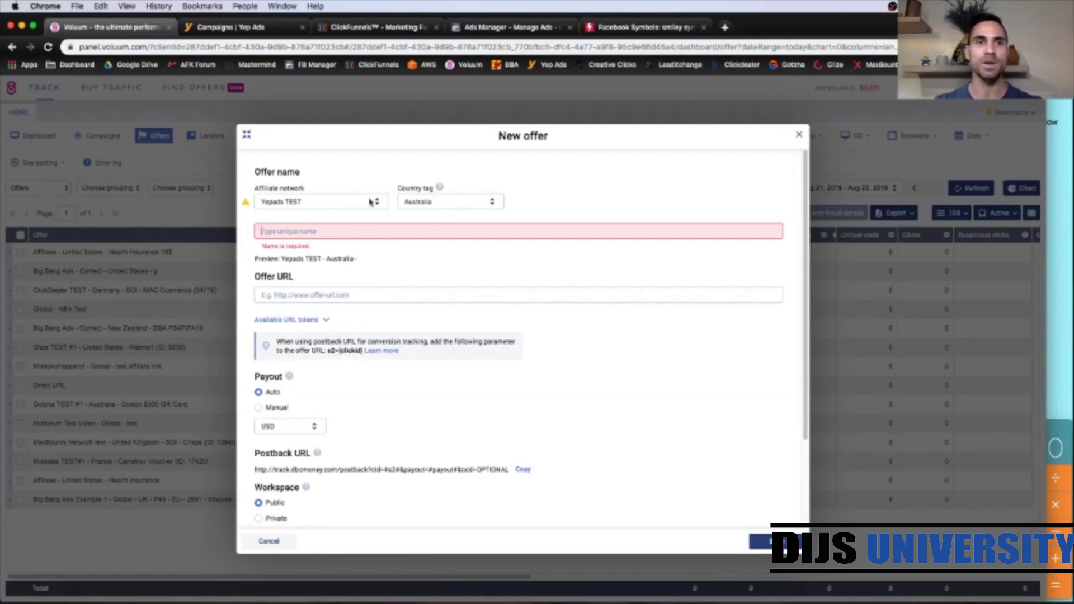
Name the offer 'YepAds - Woolworths $2000 Gift Card'
click(364, 237)
text(W)
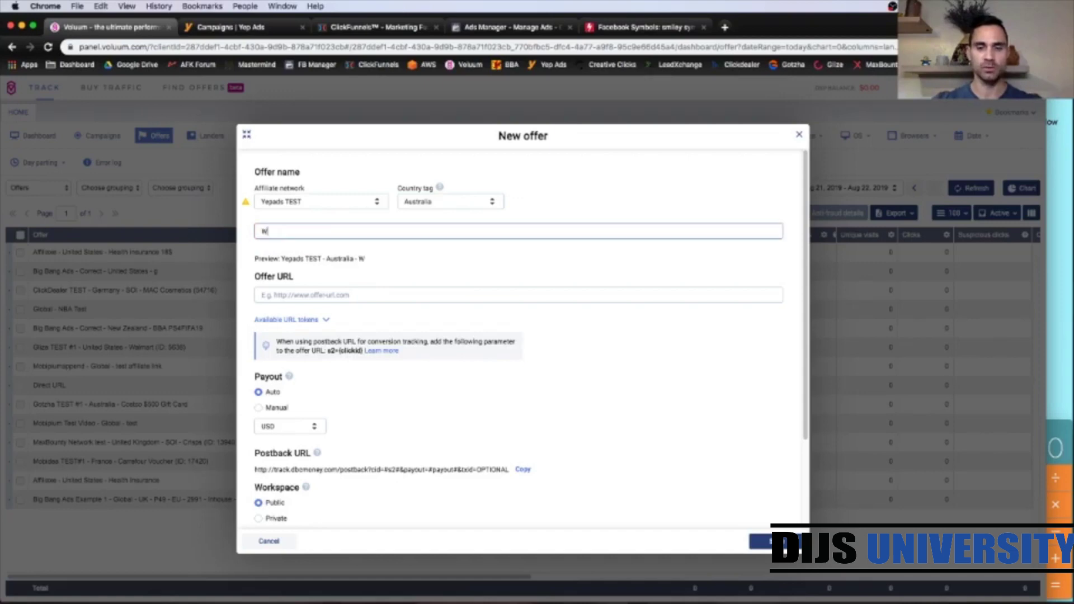
text(oolworth)
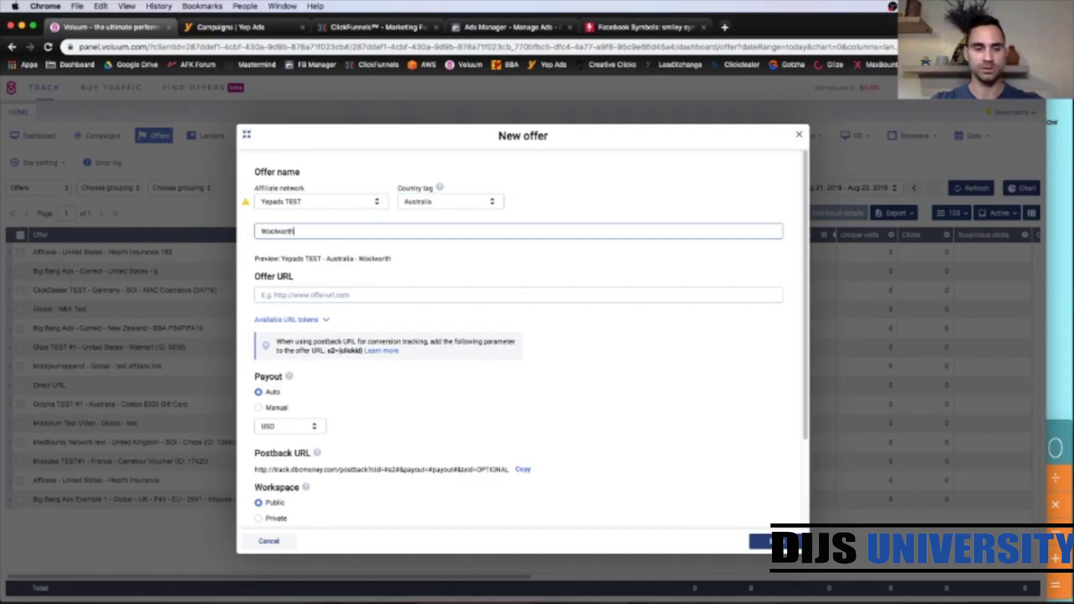
text(s $2)
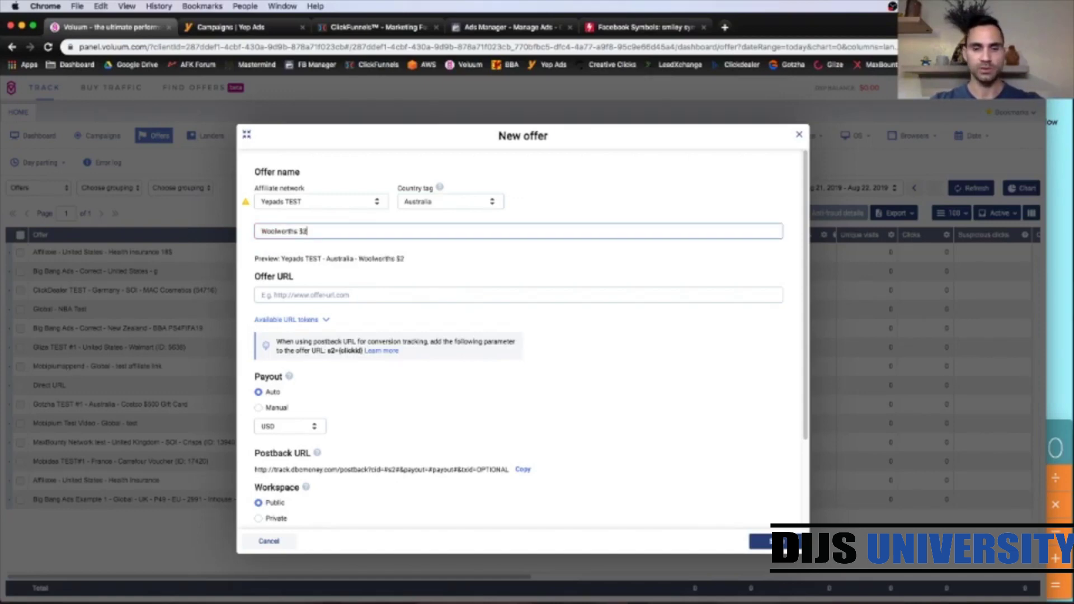
text(000 Gi)
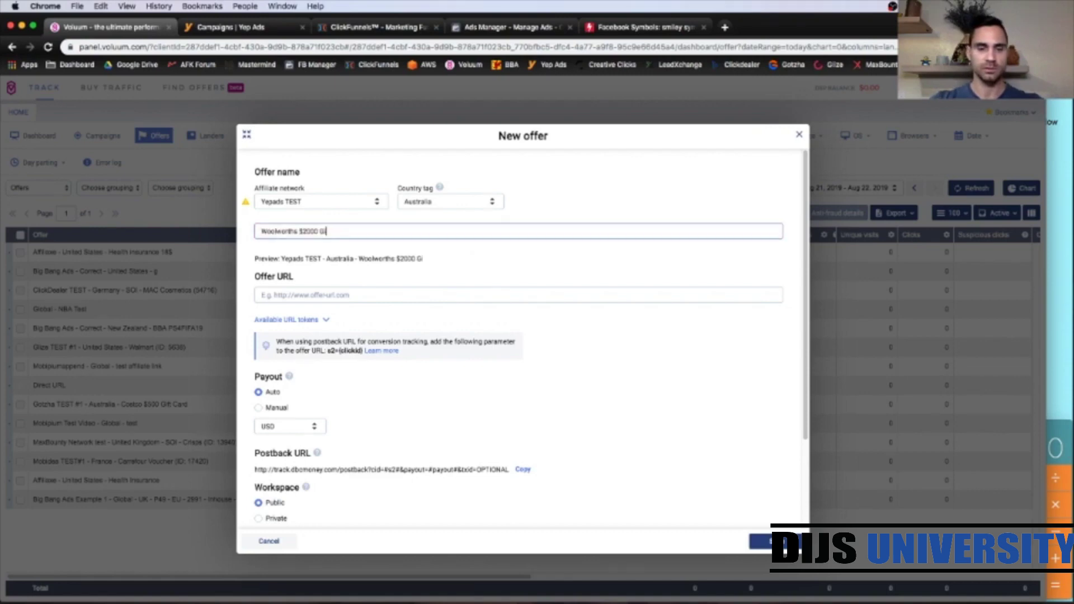
text(ft Card)
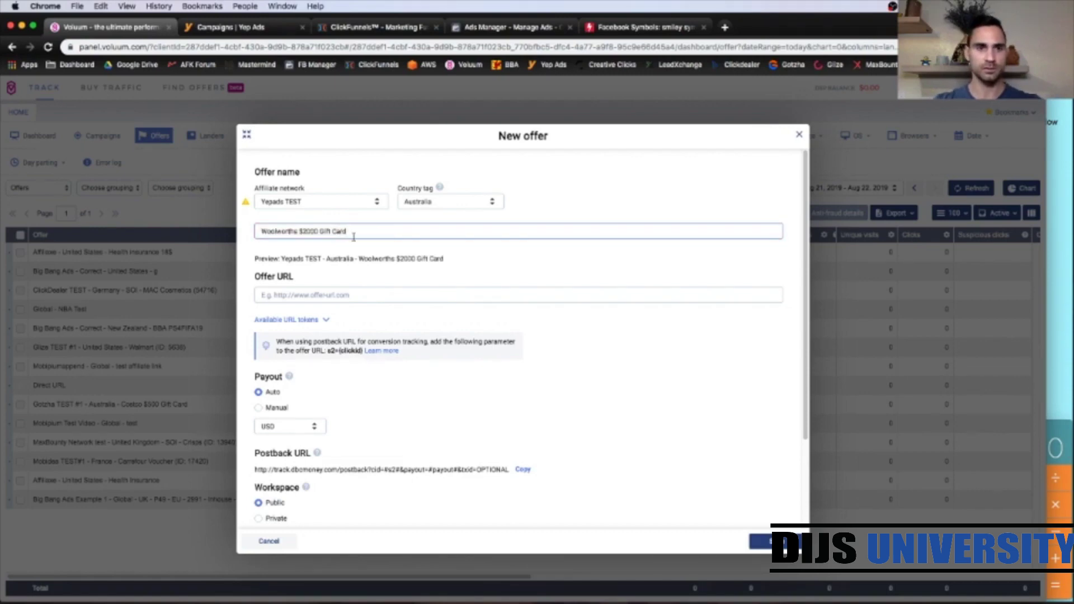
click(260, 231)
text(YepA)
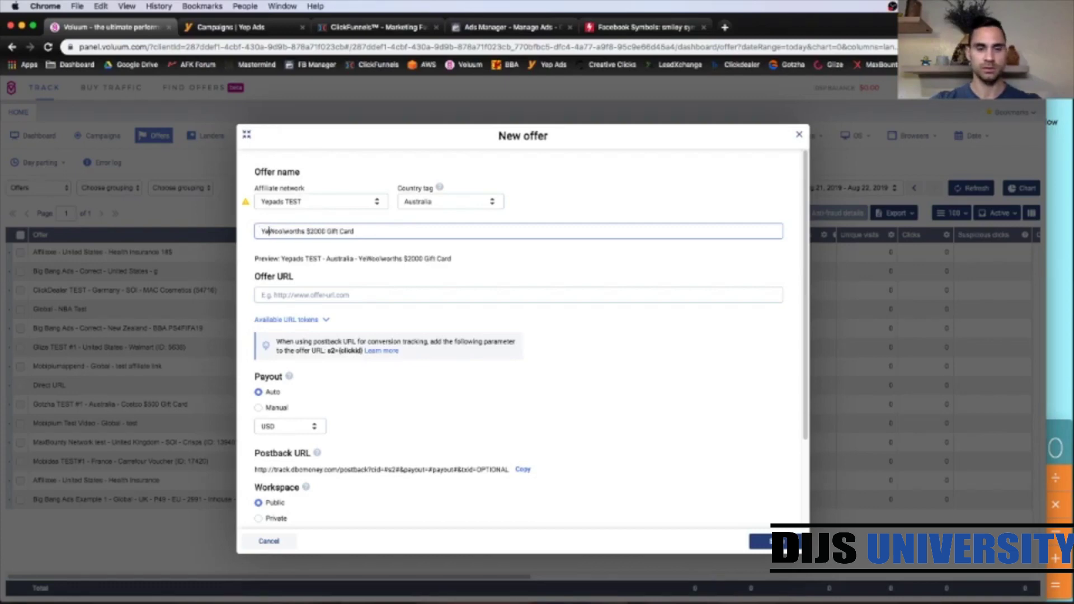
text(ds -)
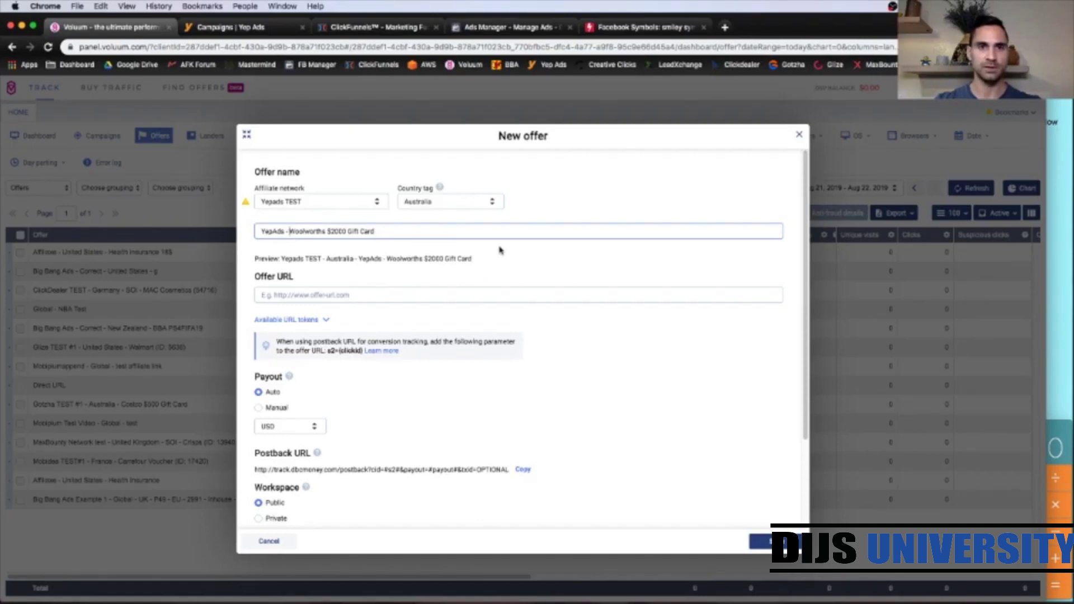
click(458, 249)
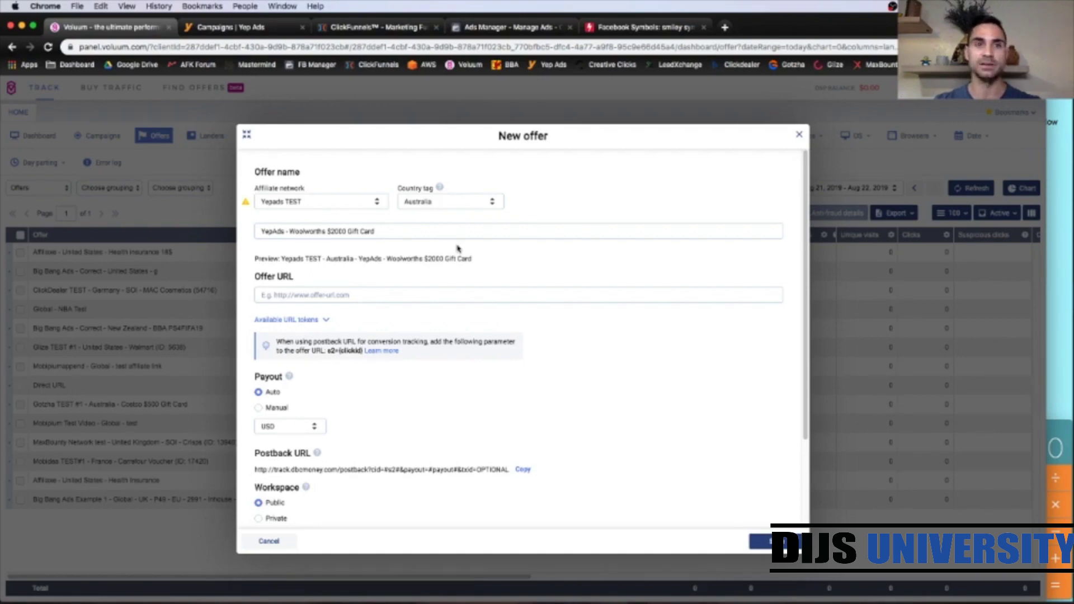
Copy the Woolworths campaign's tracking link from Yep Ads Campaign Details, then return to Voluum
click(240, 27)
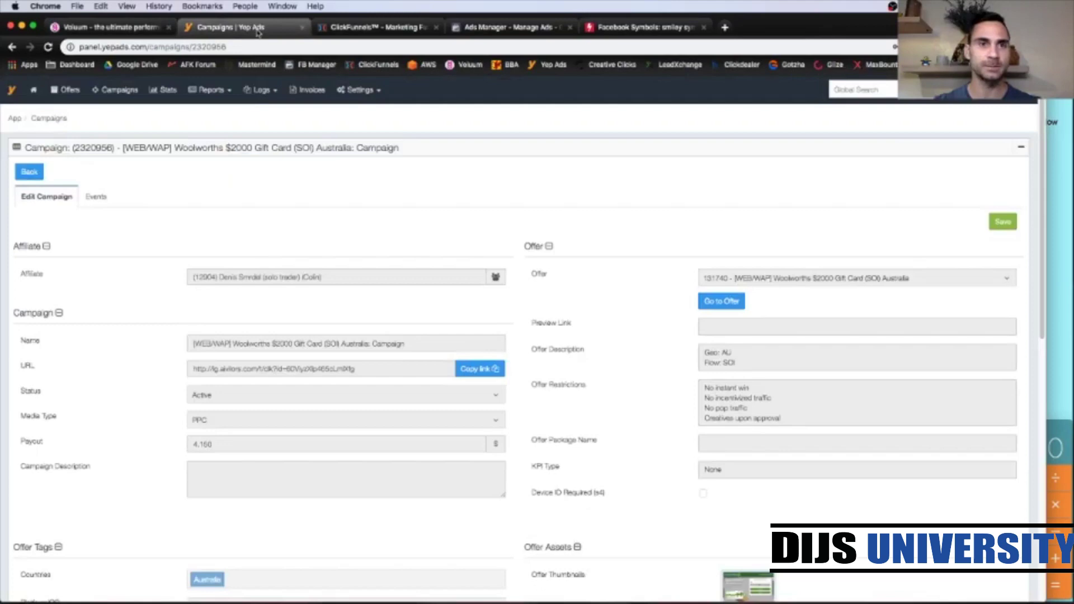
scroll(642, 320, down, 2)
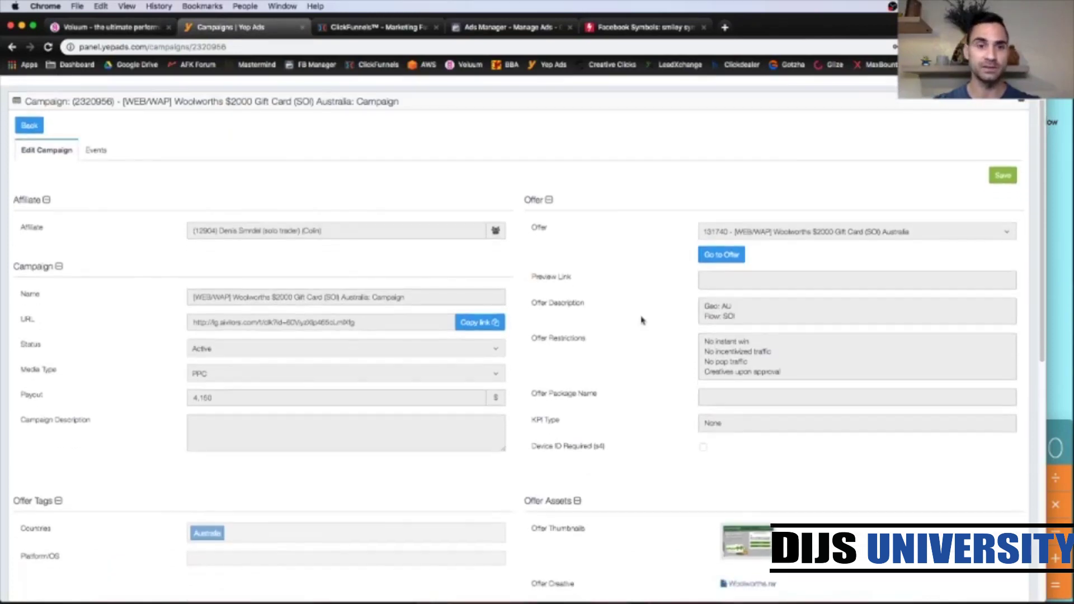
scroll(641, 320, down, 2)
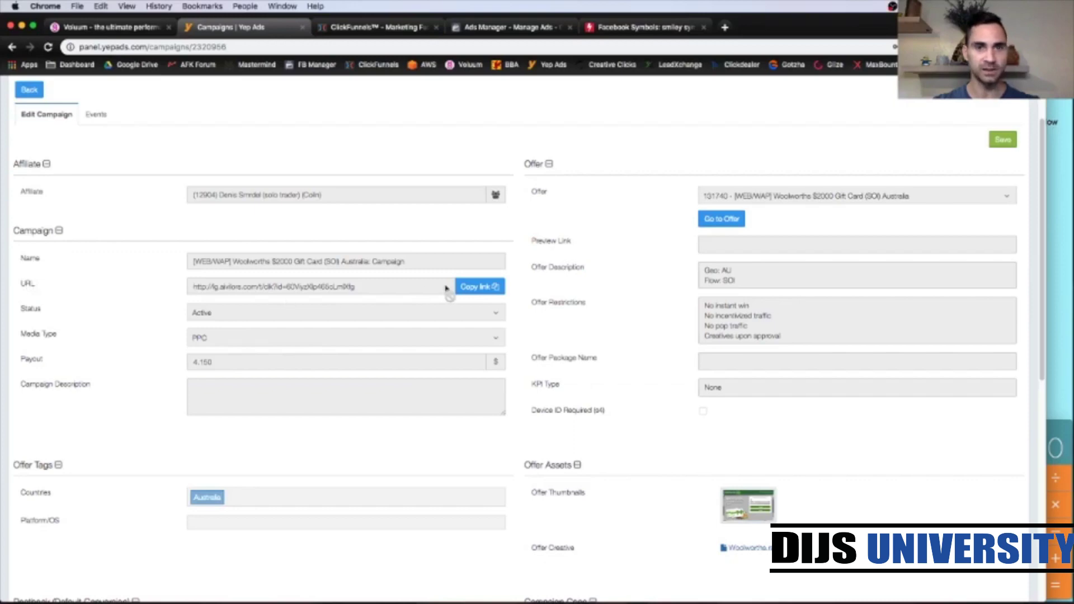
click(492, 289)
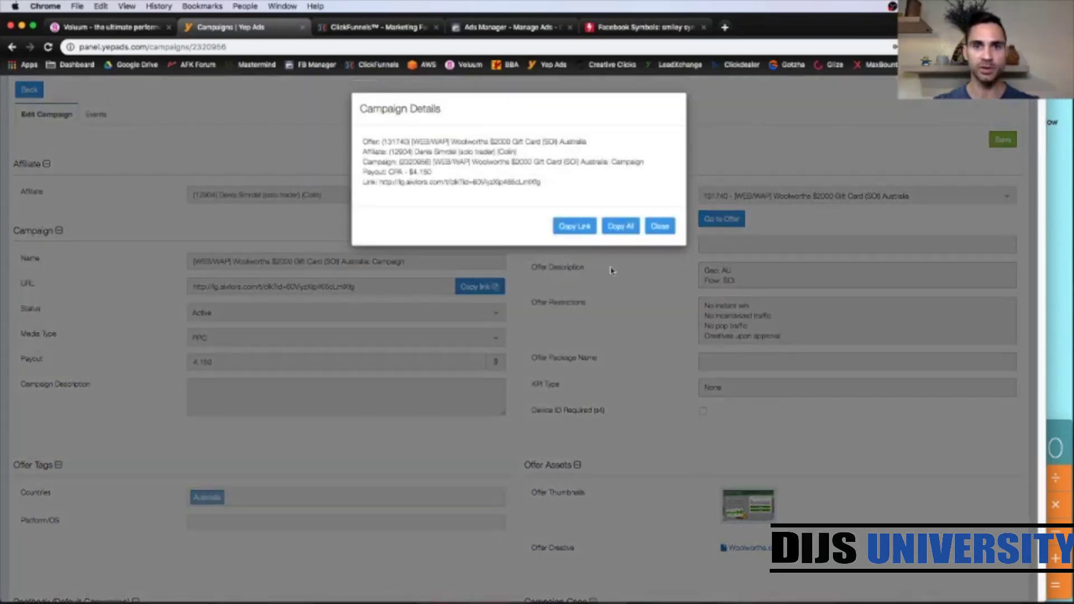
click(574, 230)
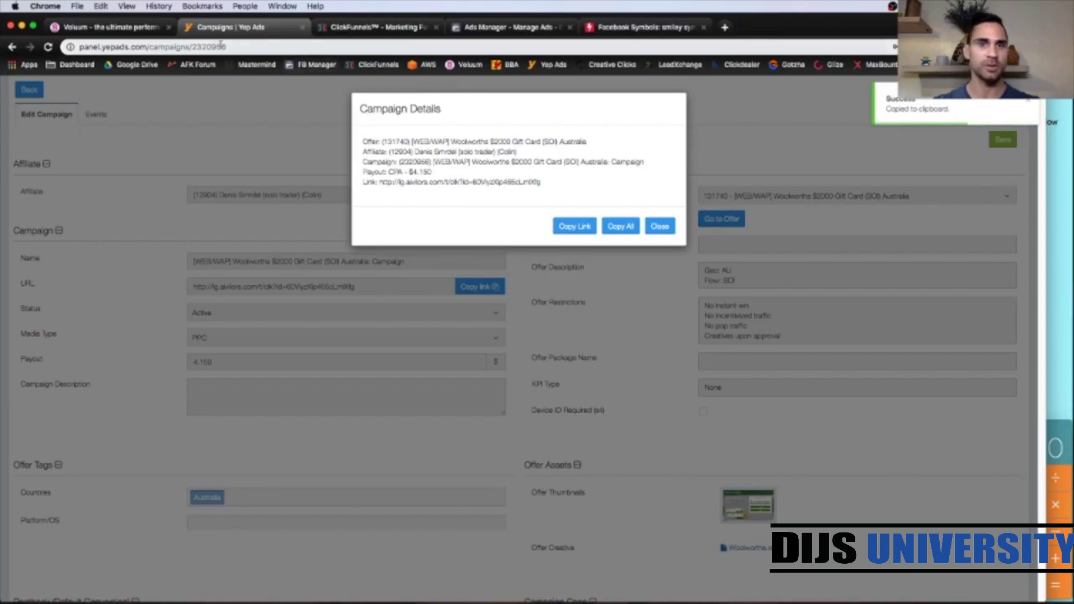
click(660, 226)
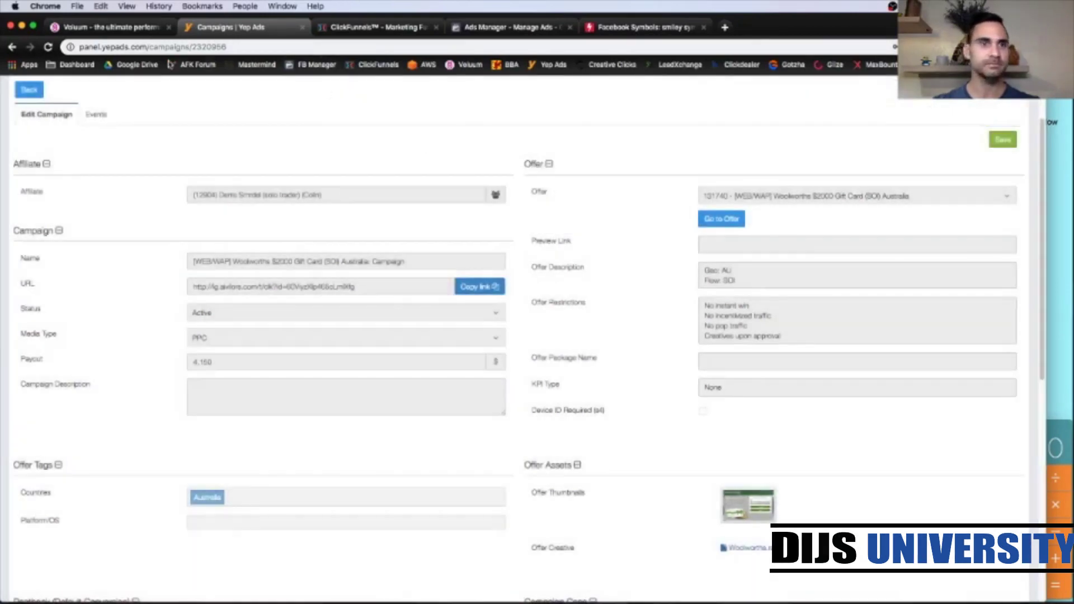
click(122, 31)
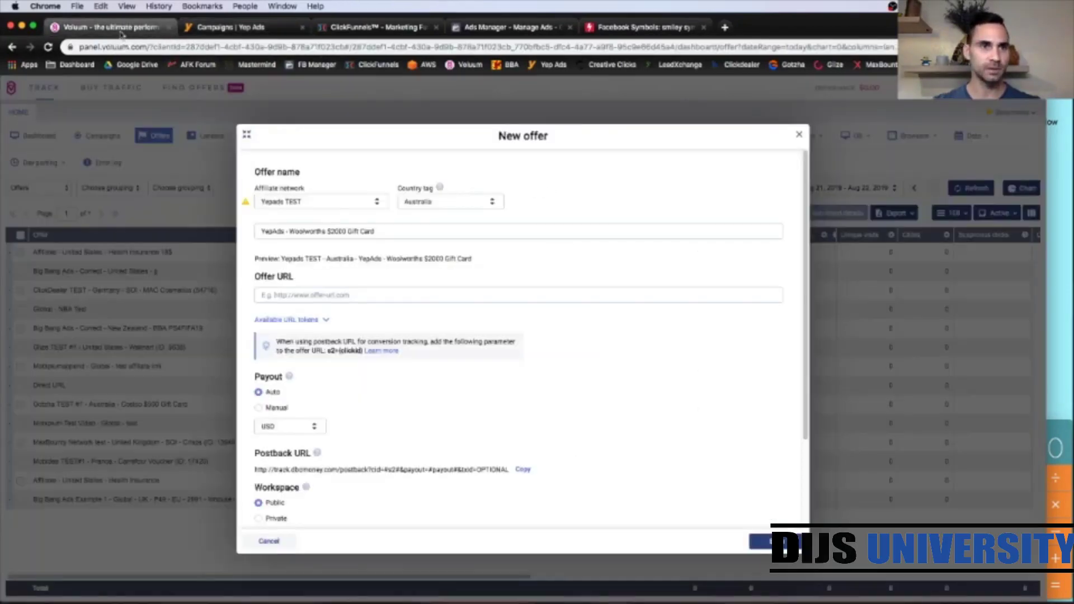
Set the offer URL to the copied YepAds link with &s2={clickid} appended, and save the offer
click(301, 295)
key(super+v)
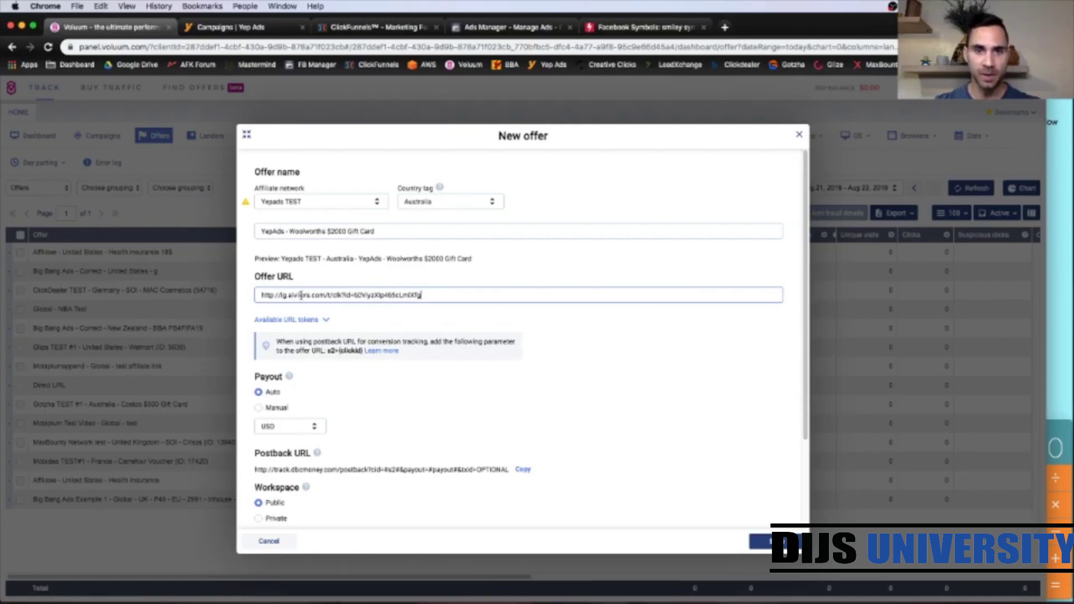
click(327, 351)
drag(327, 351, 363, 351)
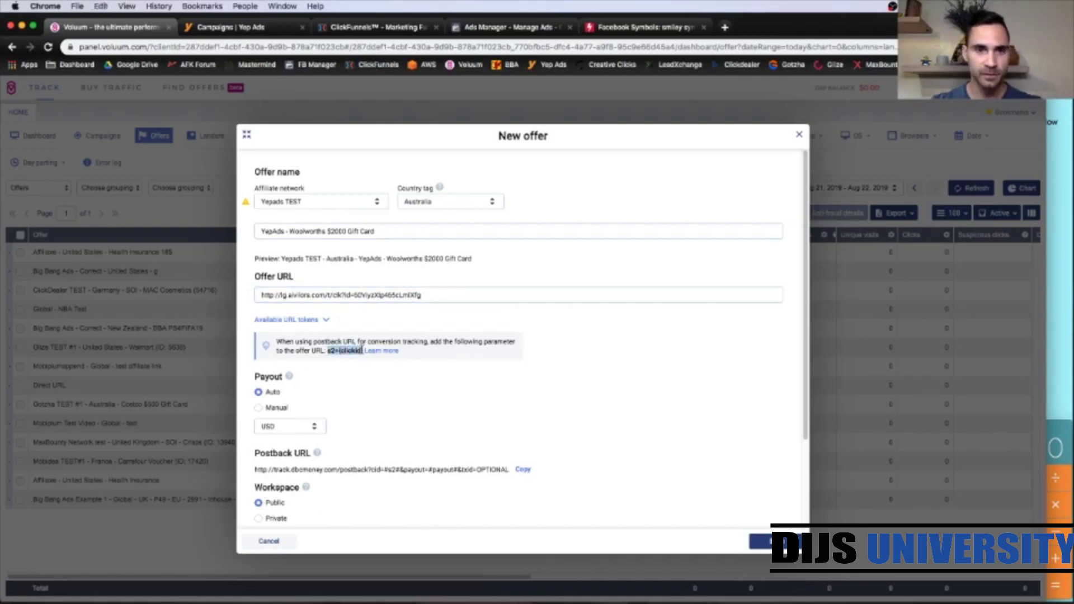
click(430, 297)
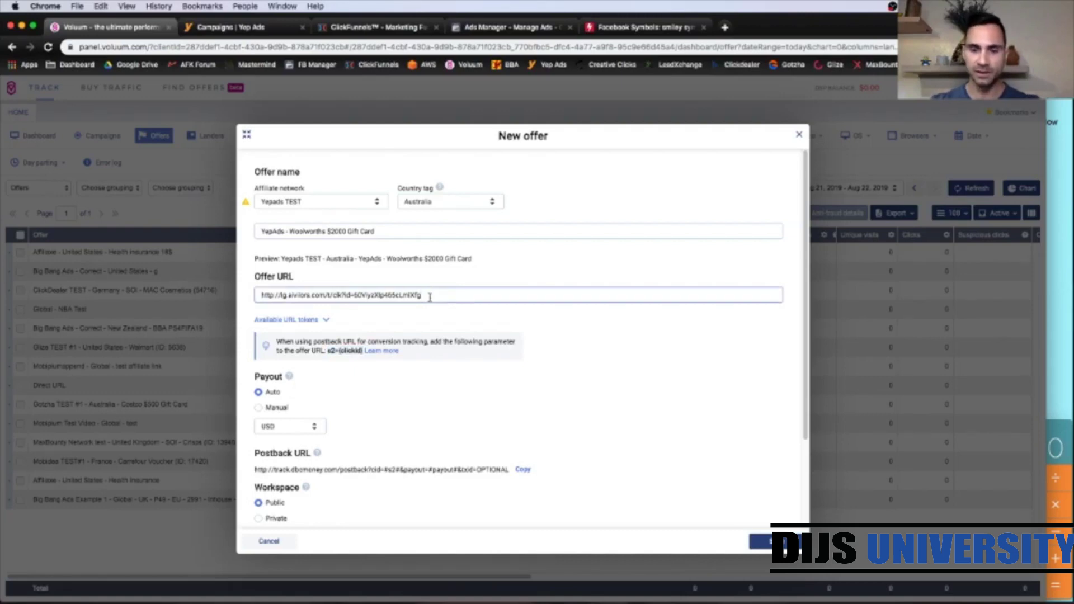
text(k)
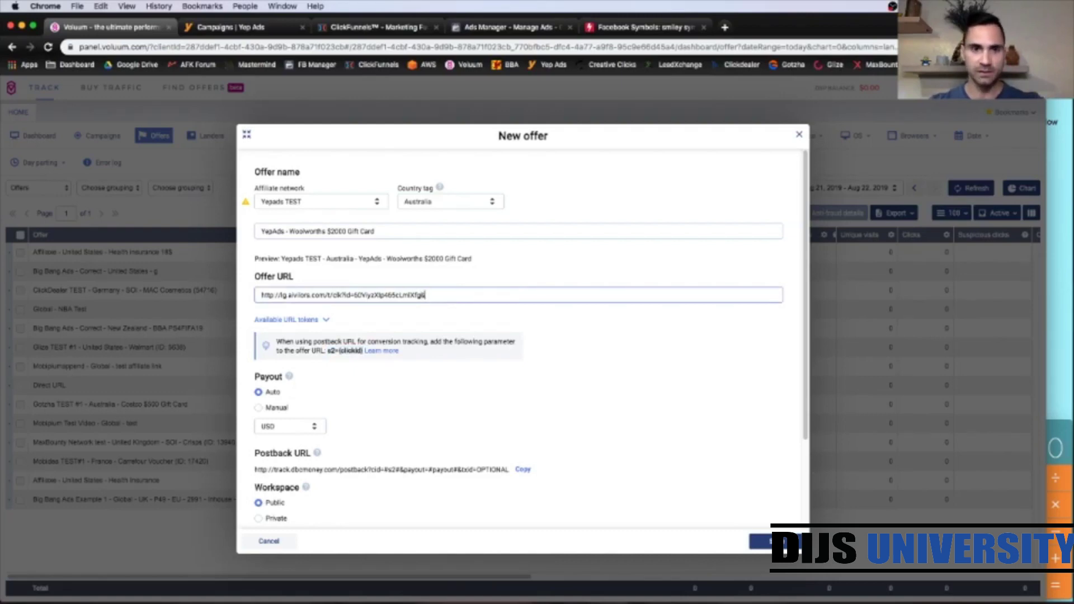
key(super+v)
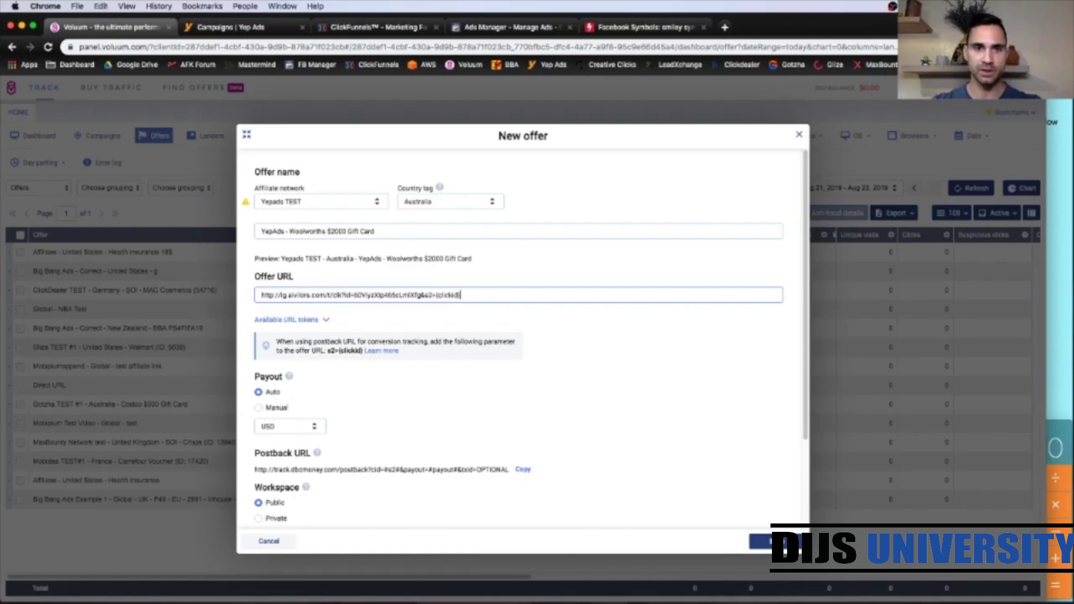
click(525, 274)
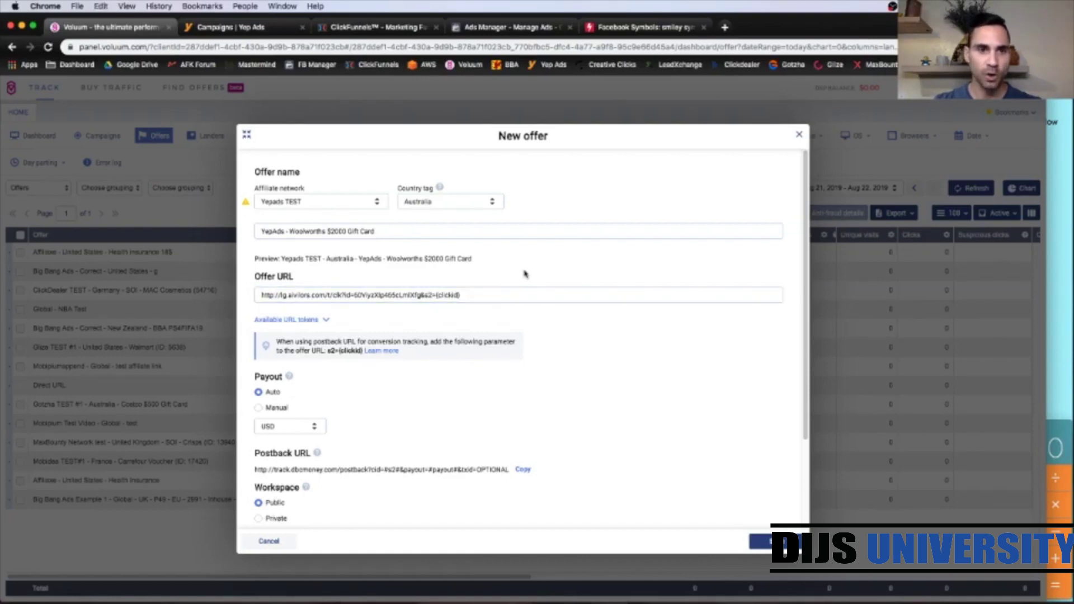
scroll(652, 351, down, 4)
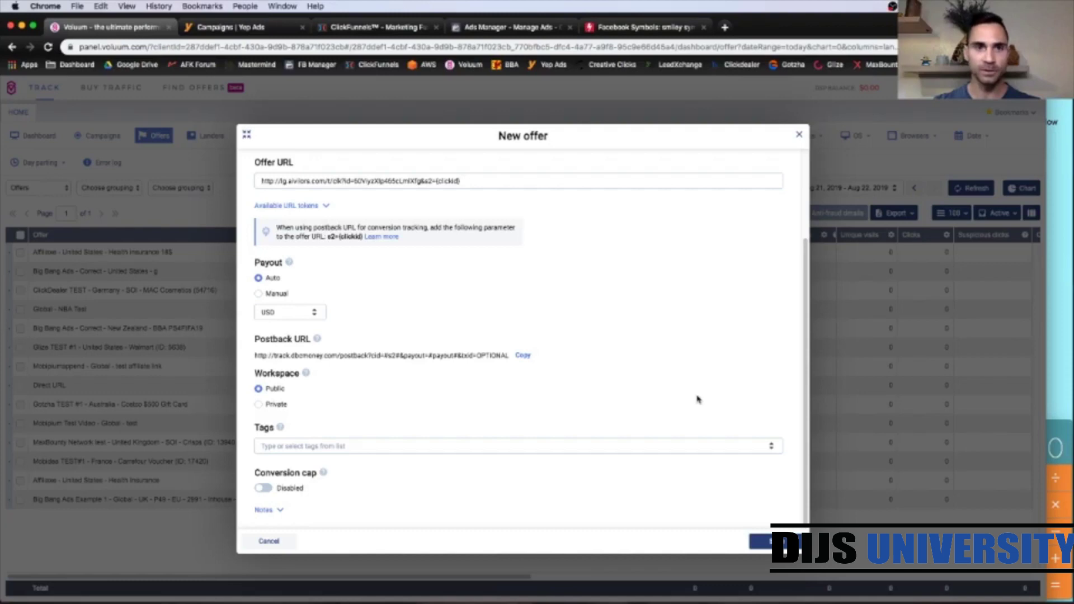
click(761, 541)
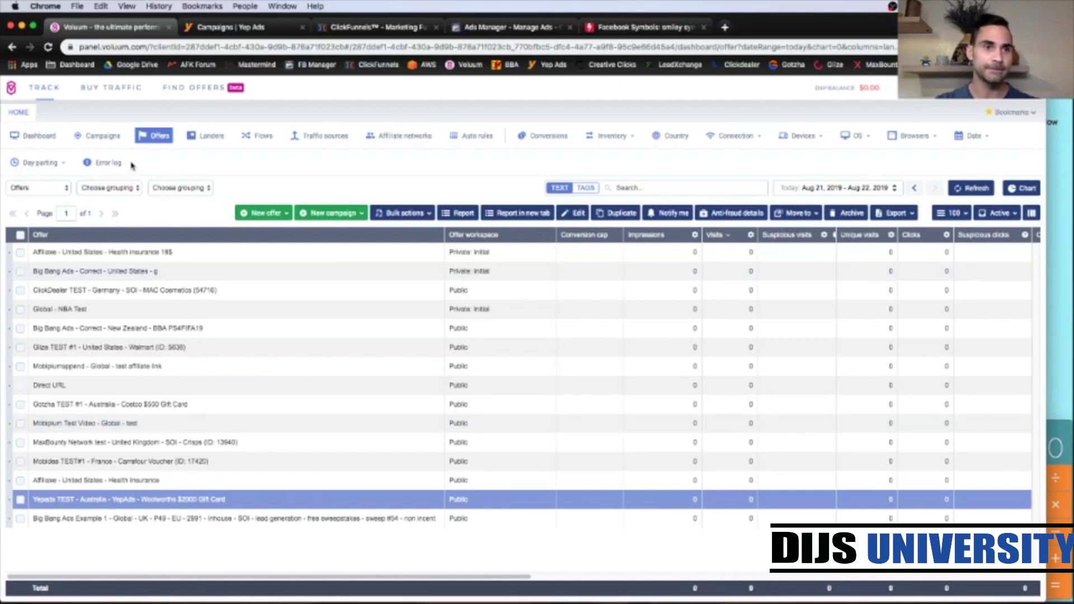
Start a simple campaign with Facebook as traffic source and Australia as country tag
click(103, 137)
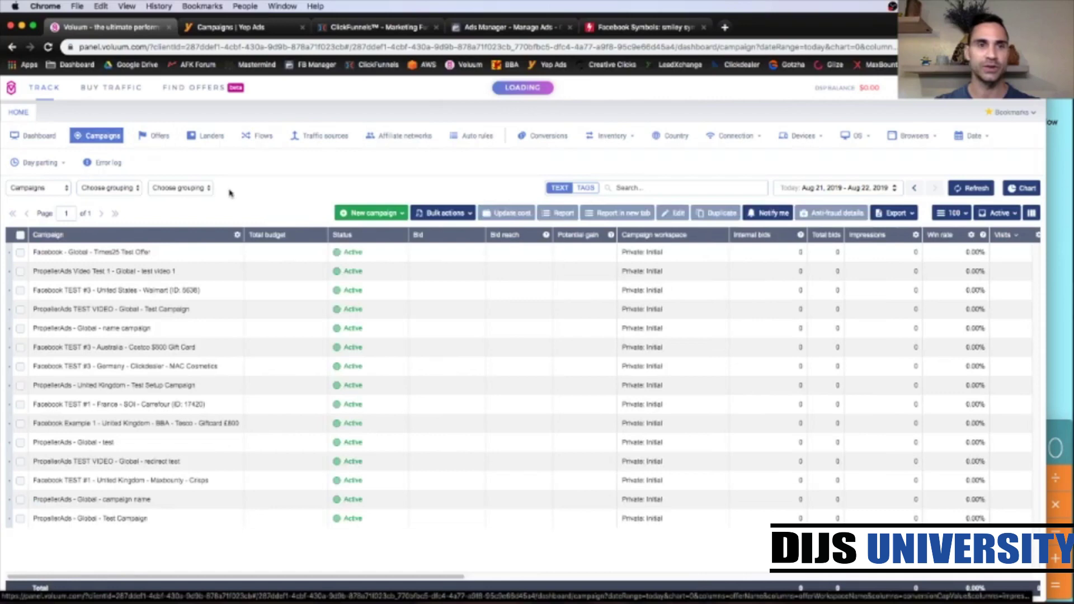
click(343, 215)
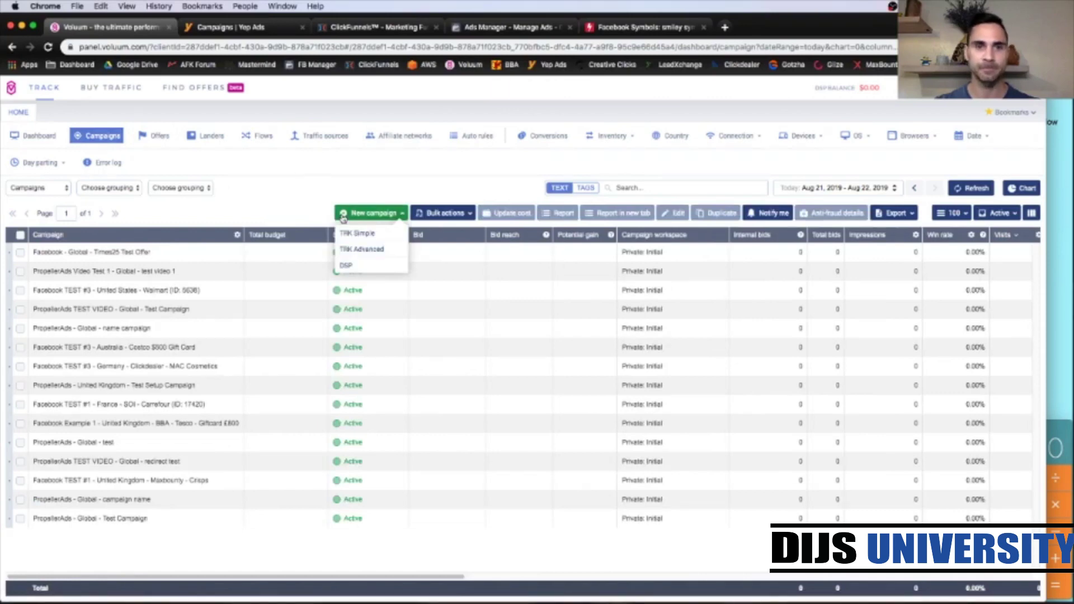
click(351, 235)
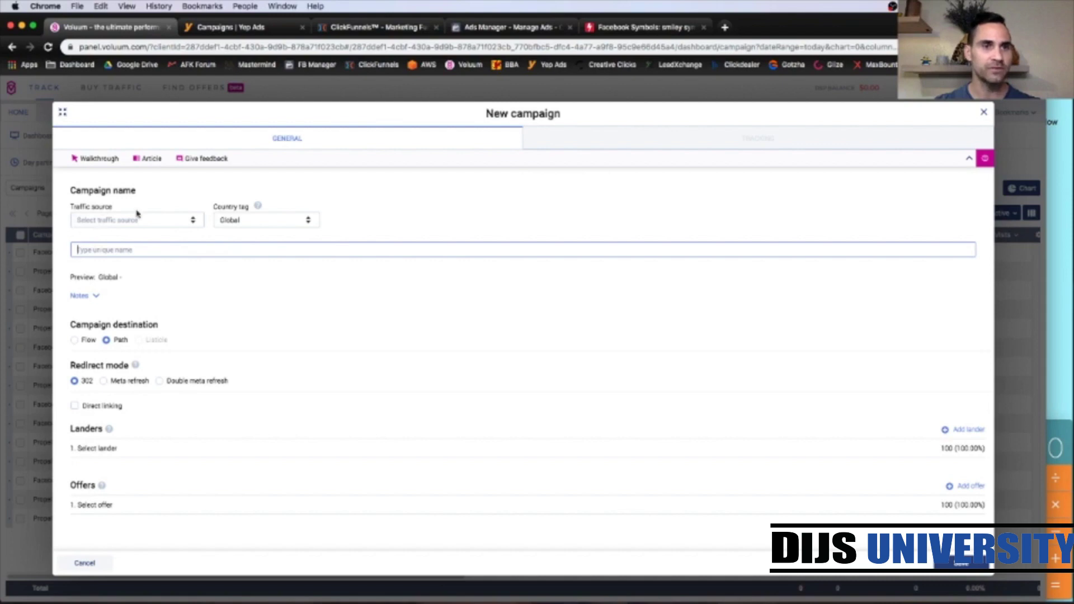
click(192, 220)
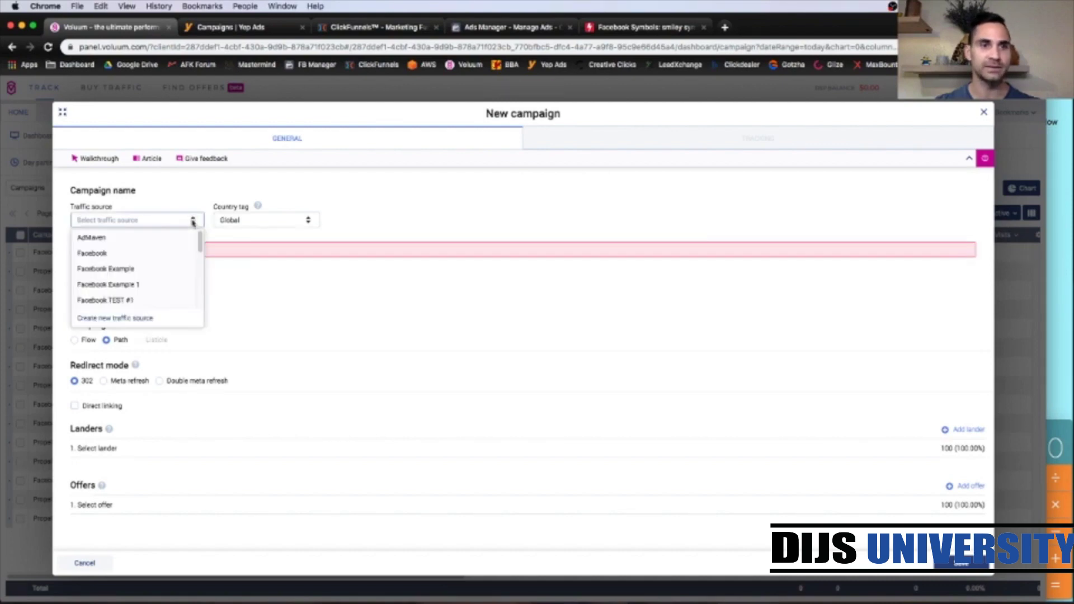
click(111, 253)
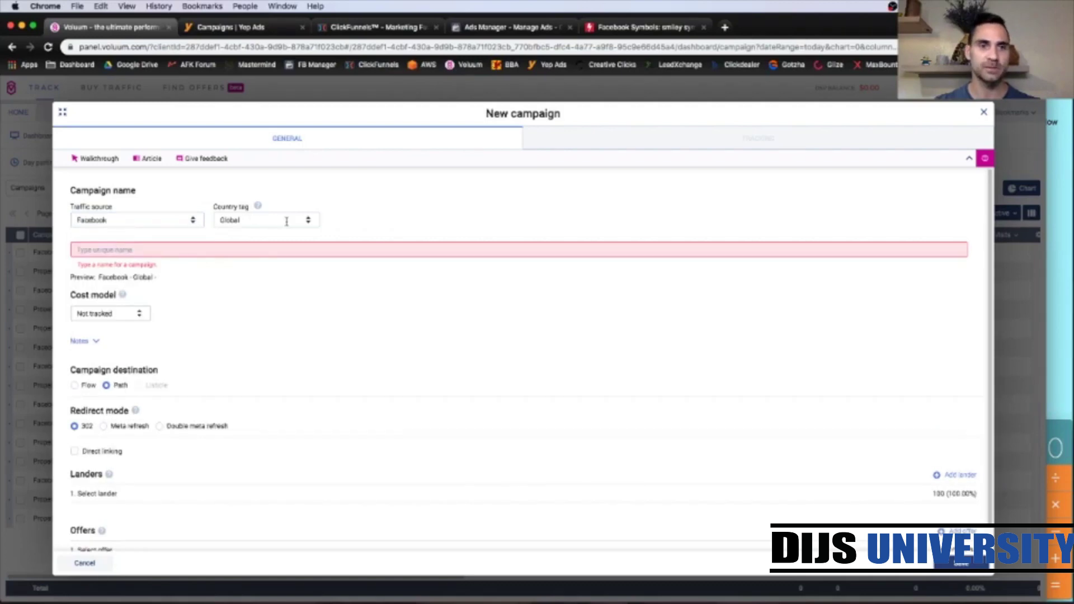
click(309, 222)
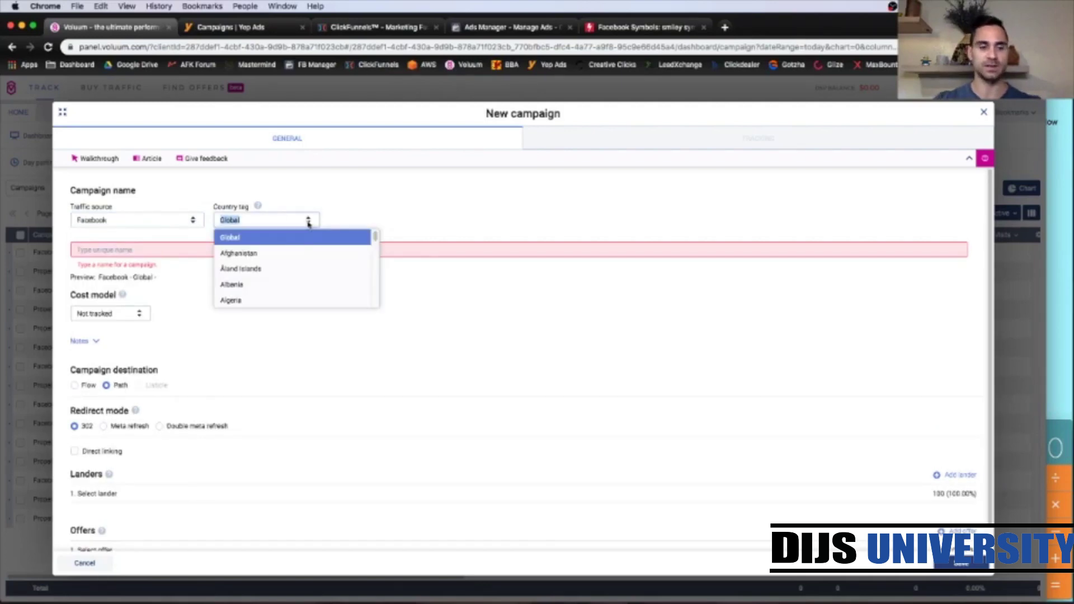
text(au)
click(284, 239)
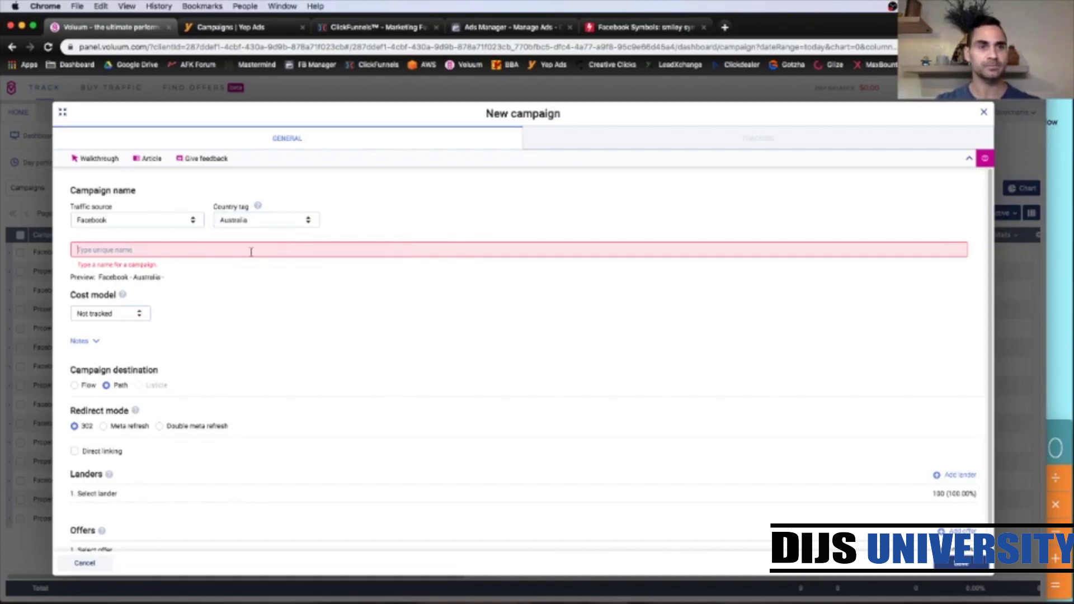
Name the campaign 'YepAds - Woolworths $2000 Gift Card'
text(Ye)
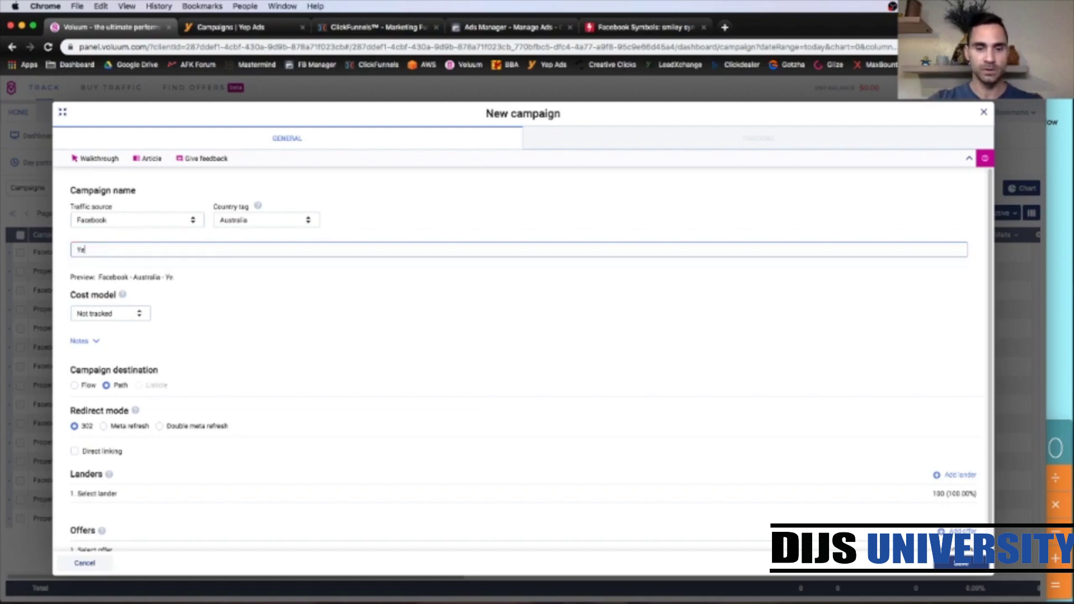
text(pAds - )
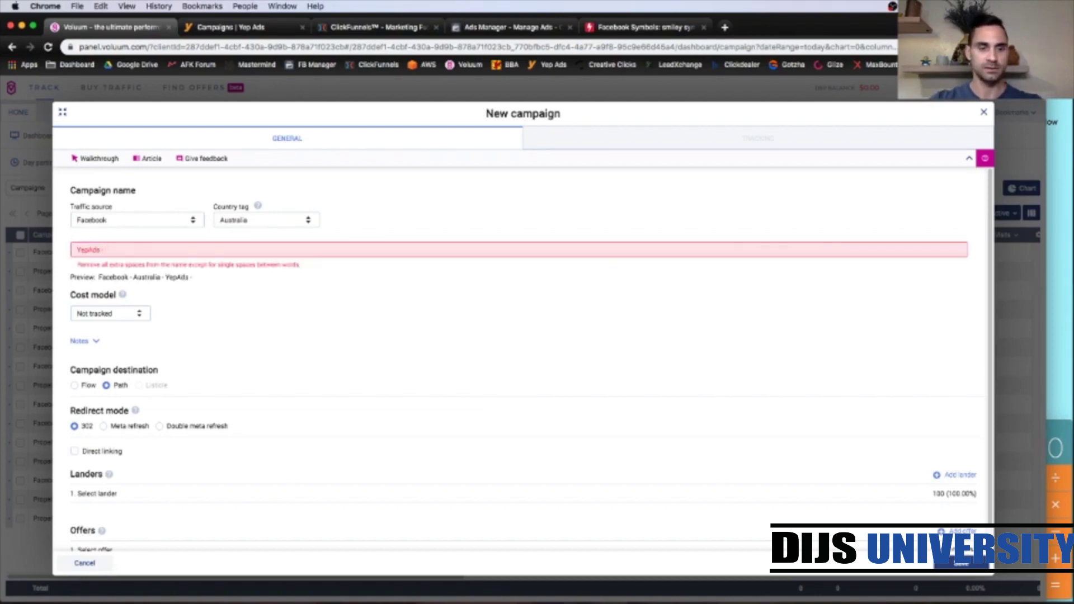
text(Wooli)
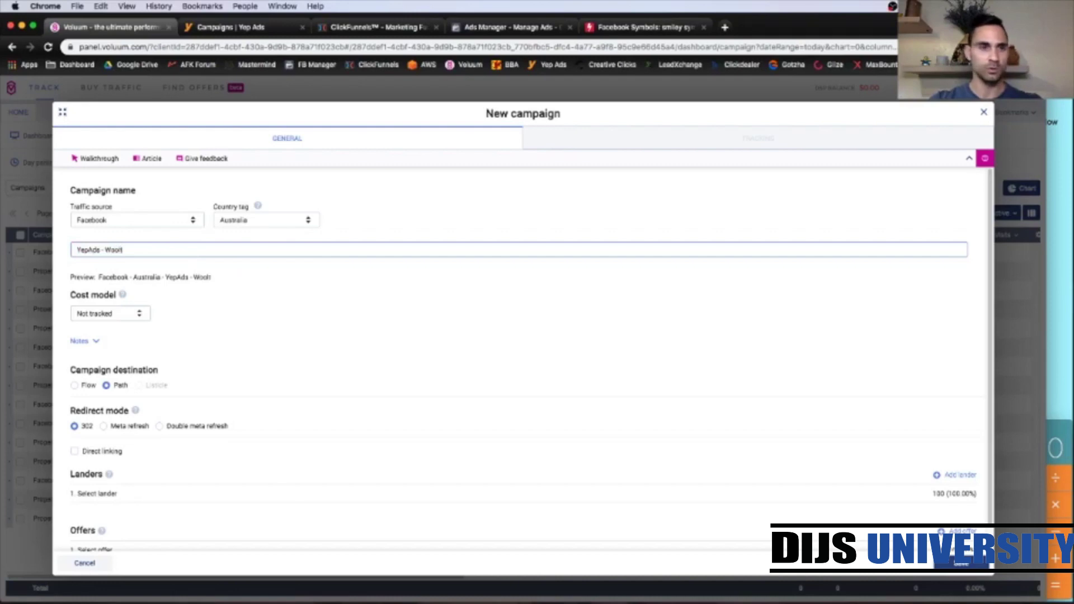
key(BackSpace)
text(w)
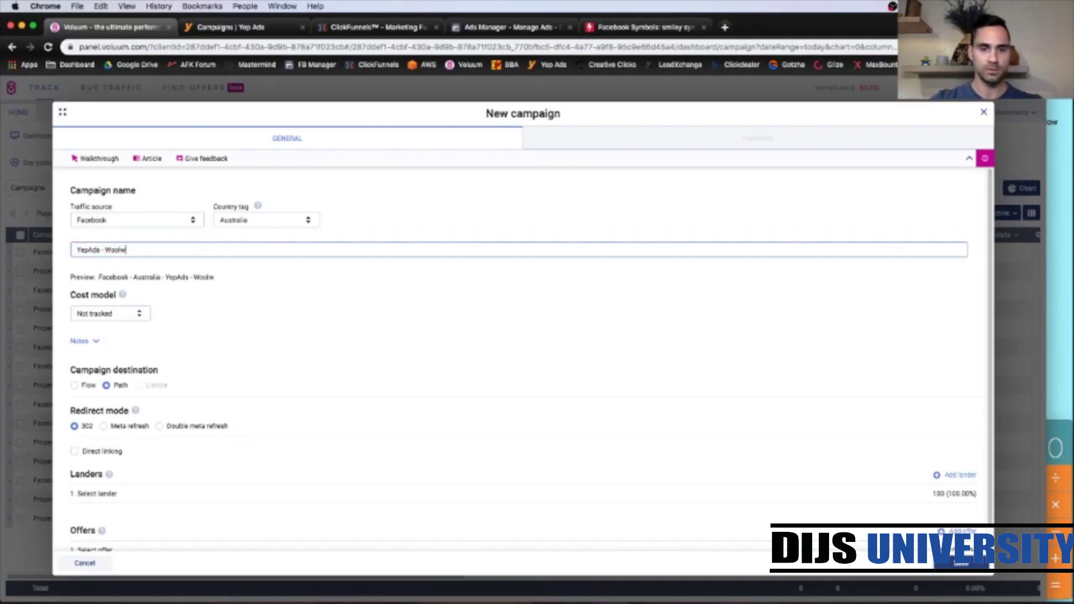
text(orths )
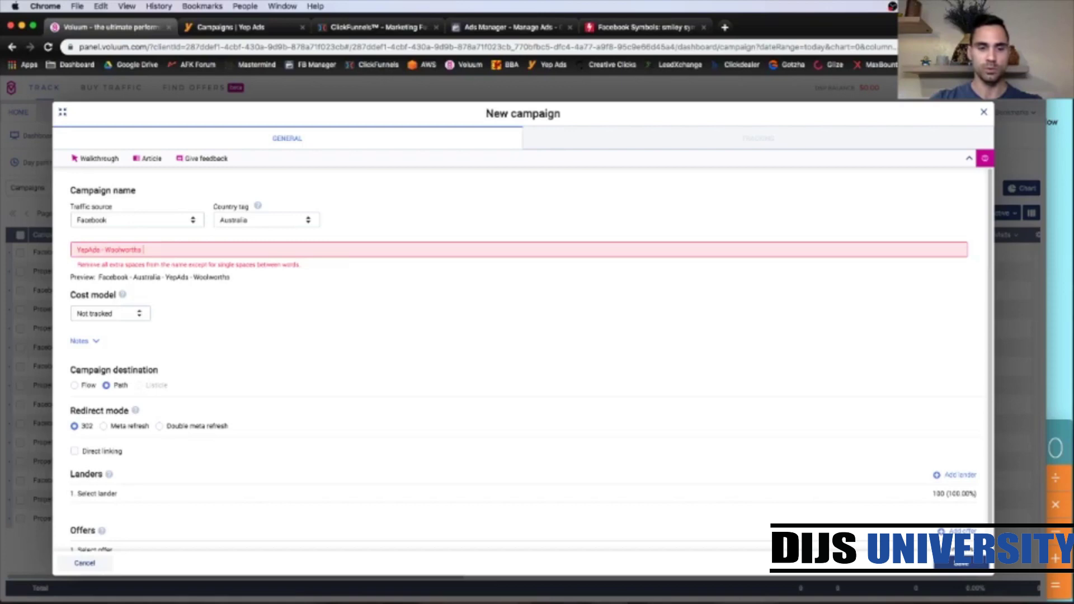
text($2000)
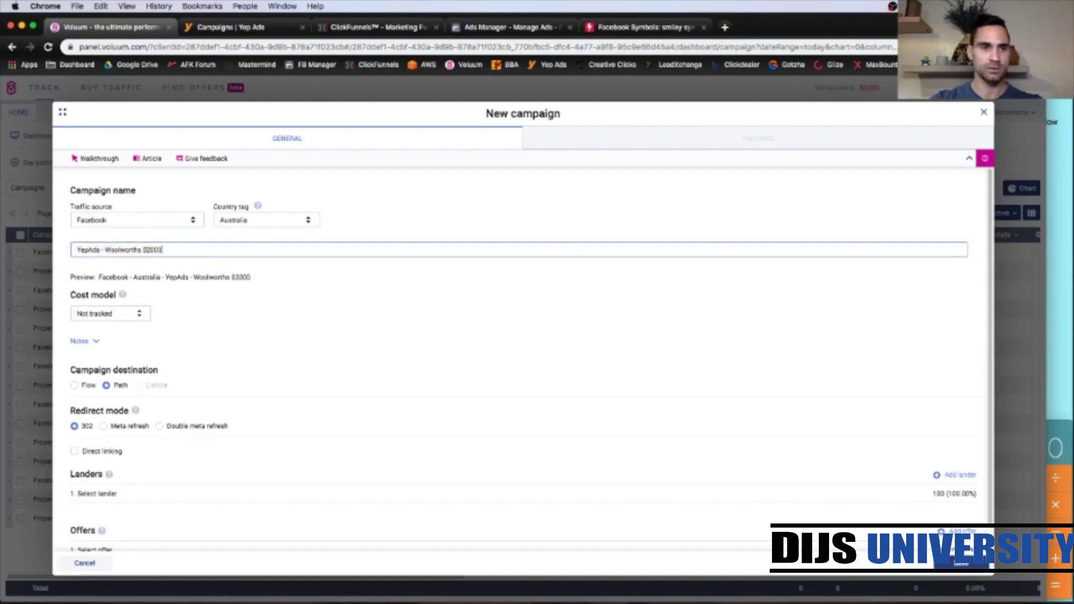
text( Gi)
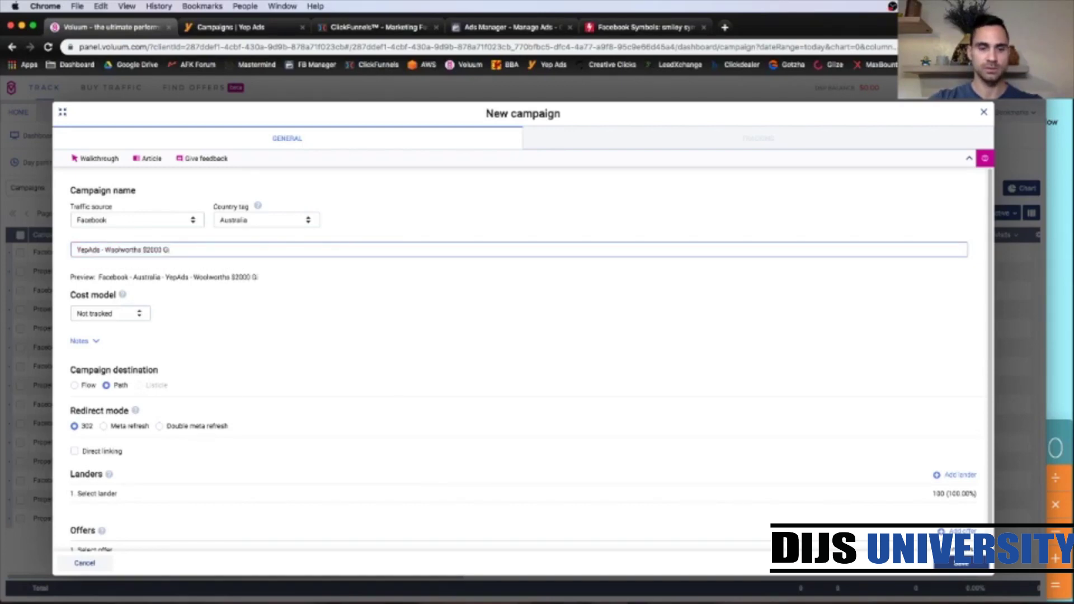
text(ft Card)
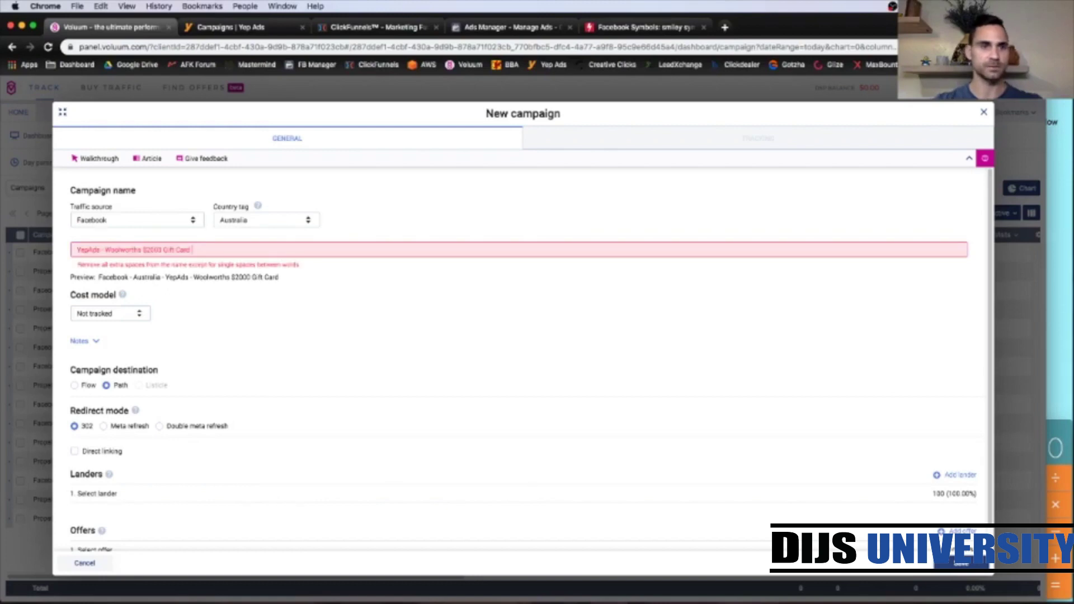
key(BackSpace)
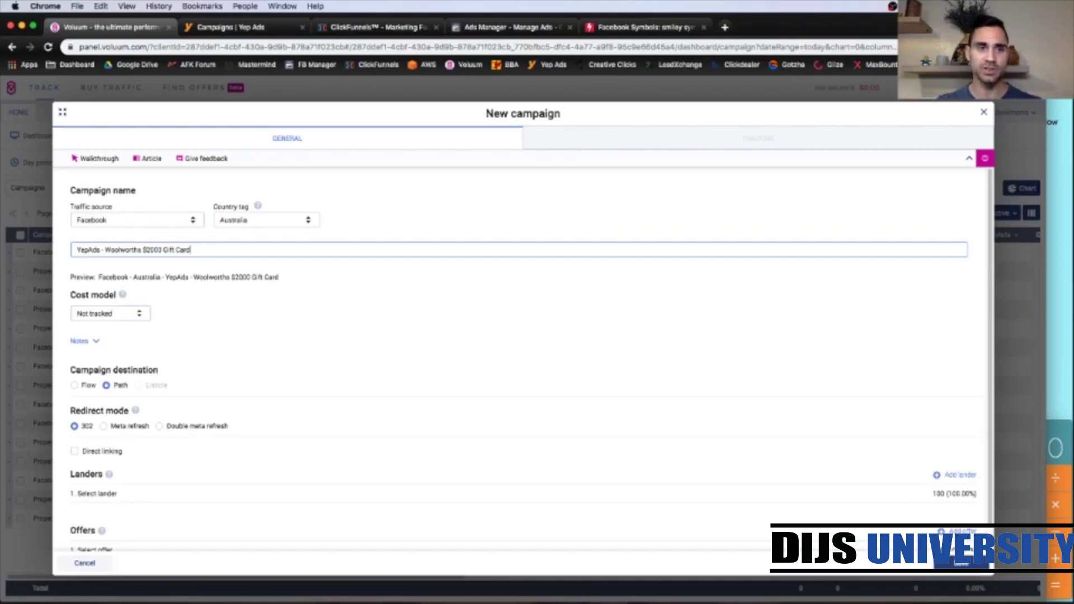
click(425, 230)
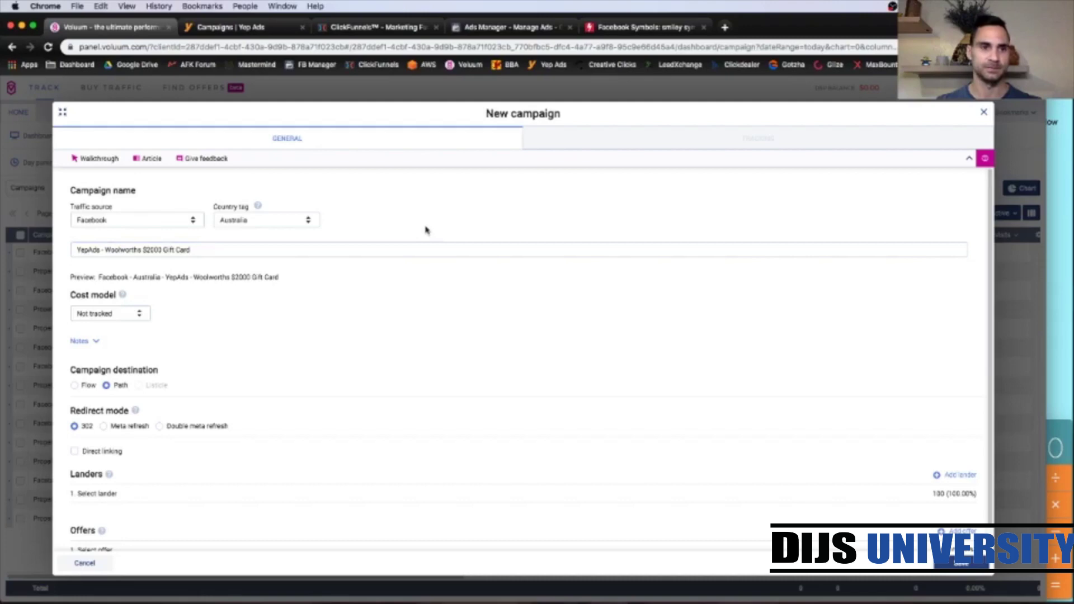
Attach the Woolworths $2000 Gift Card lander and Yepads TEST Woolworths offer, then save the campaign
scroll(464, 320, down, 1)
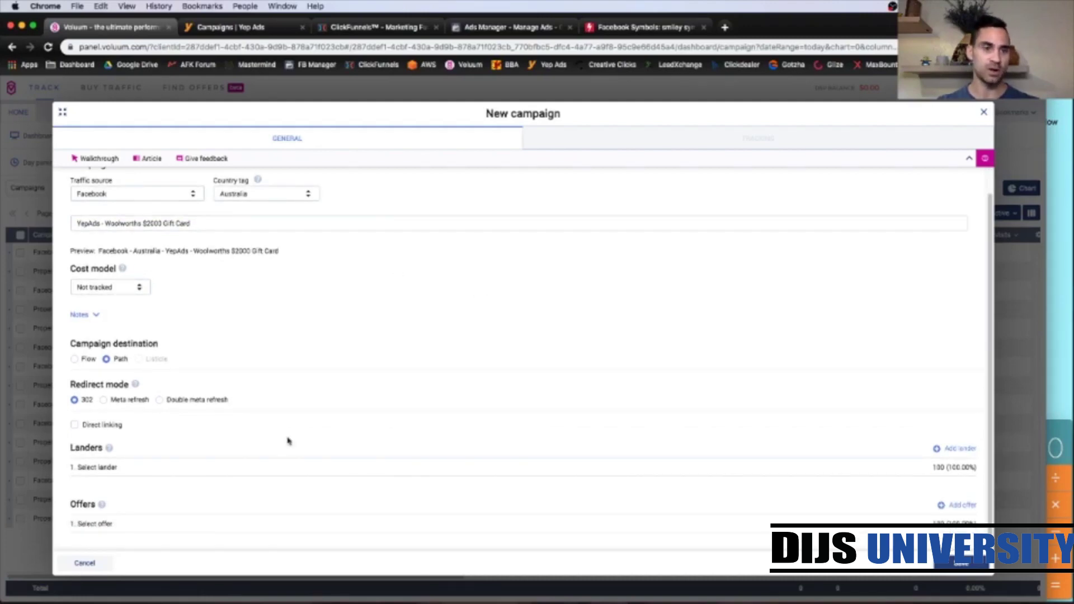
click(251, 466)
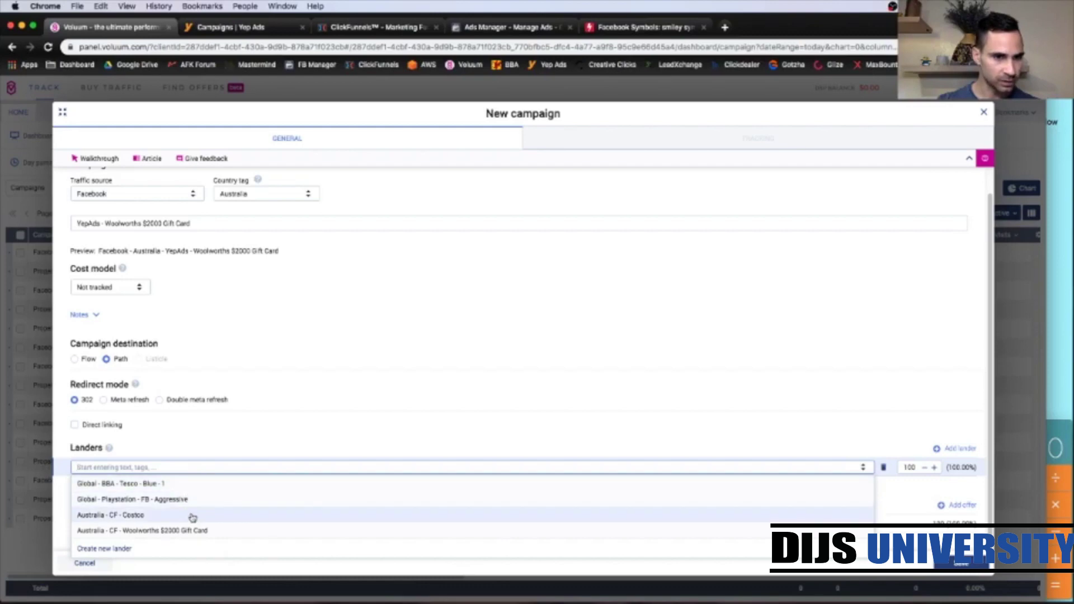
click(168, 532)
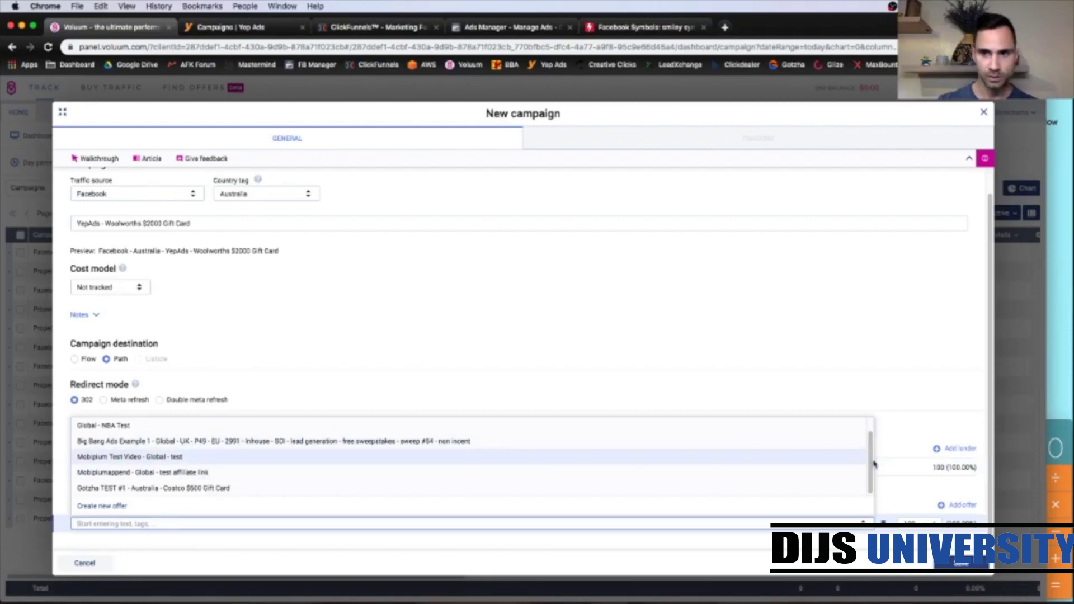
mouse_move(870, 466)
mouse_down()
mouse_move(869, 436)
mouse_move(868, 482)
mouse_up()
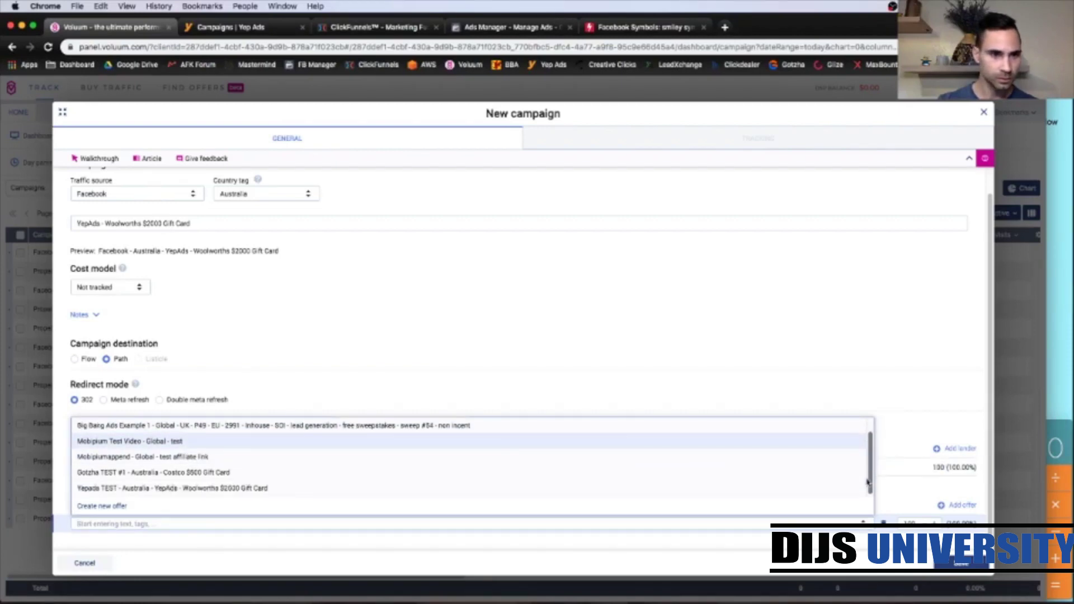
click(178, 489)
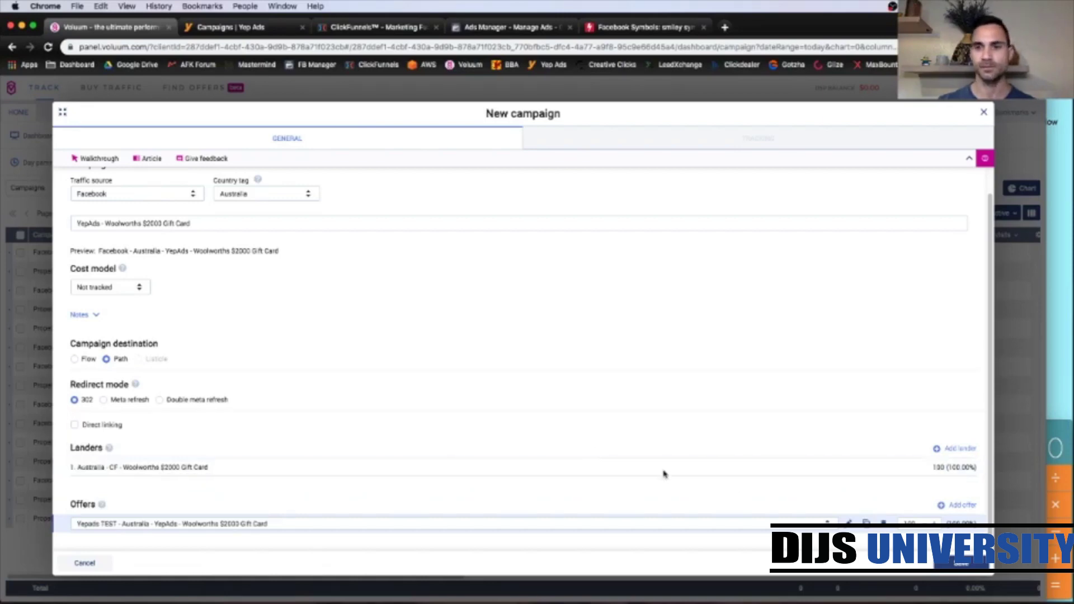
click(961, 564)
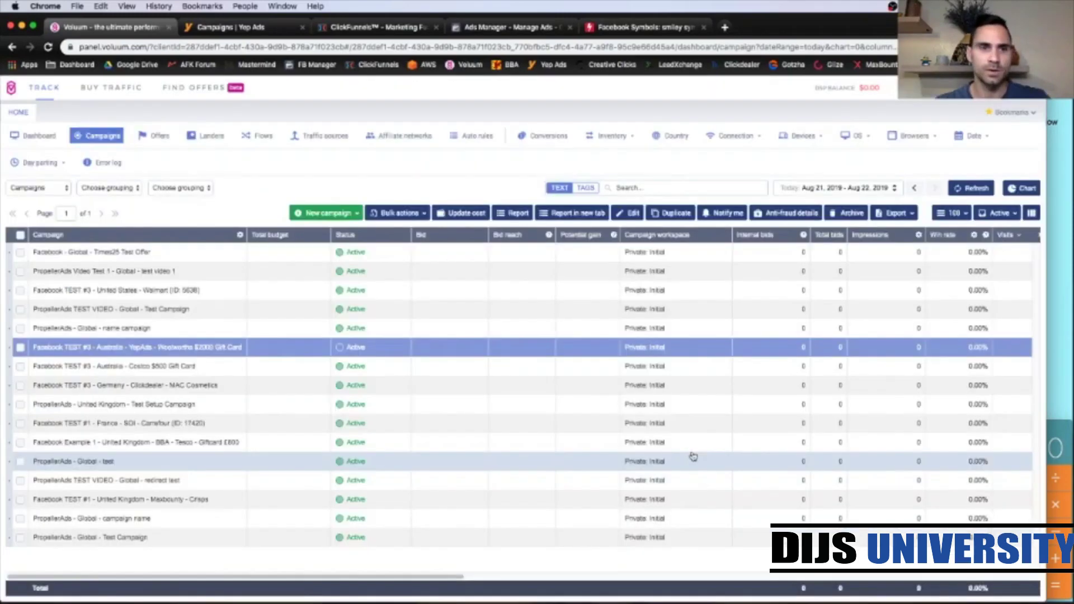
Open the Woolworths campaign's tracking settings and copy the Direct tracking pixel - lander code
click(633, 216)
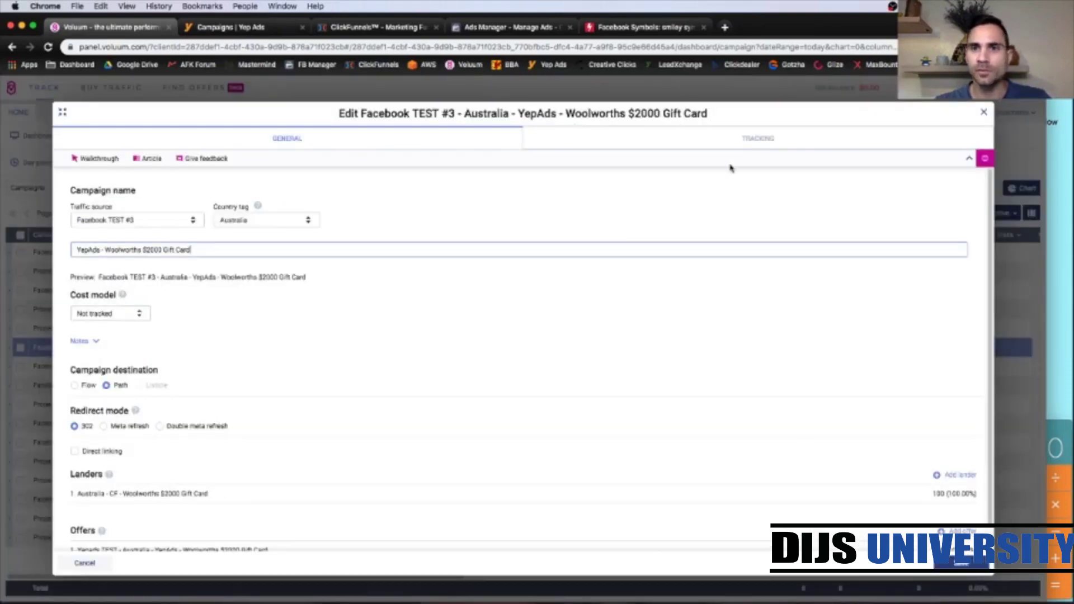
click(752, 138)
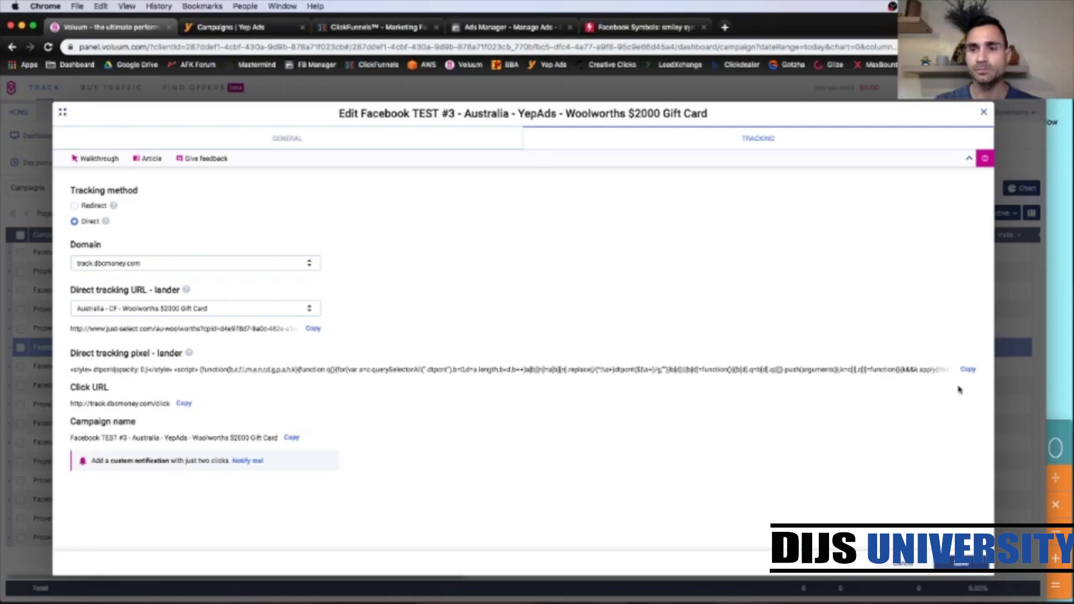
click(968, 371)
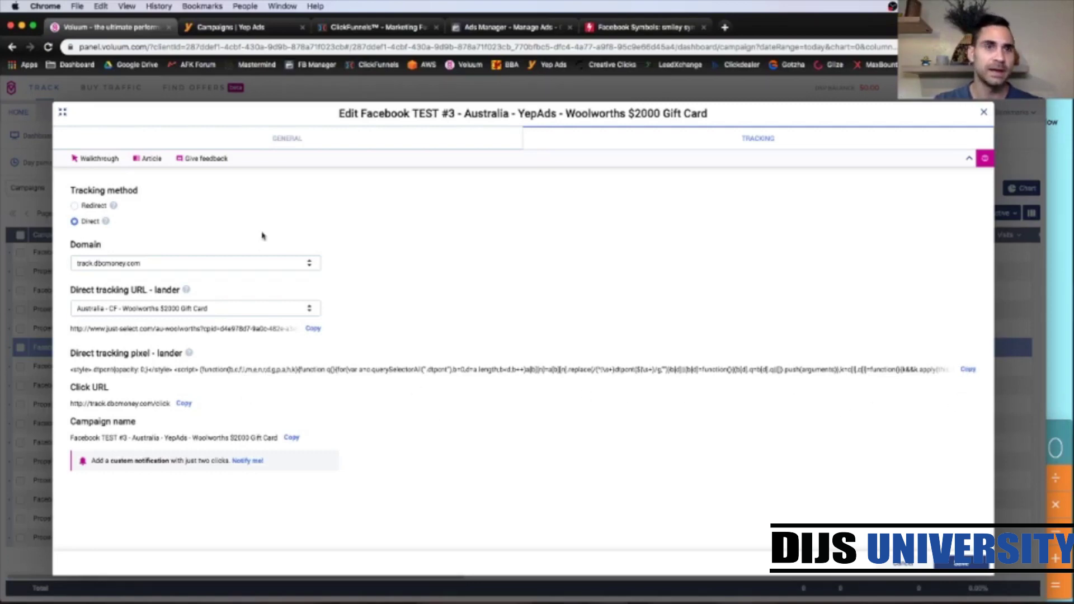
Paste the Voluum pixel on a new line in the funnel's Head Tracking Code and save settings
click(349, 27)
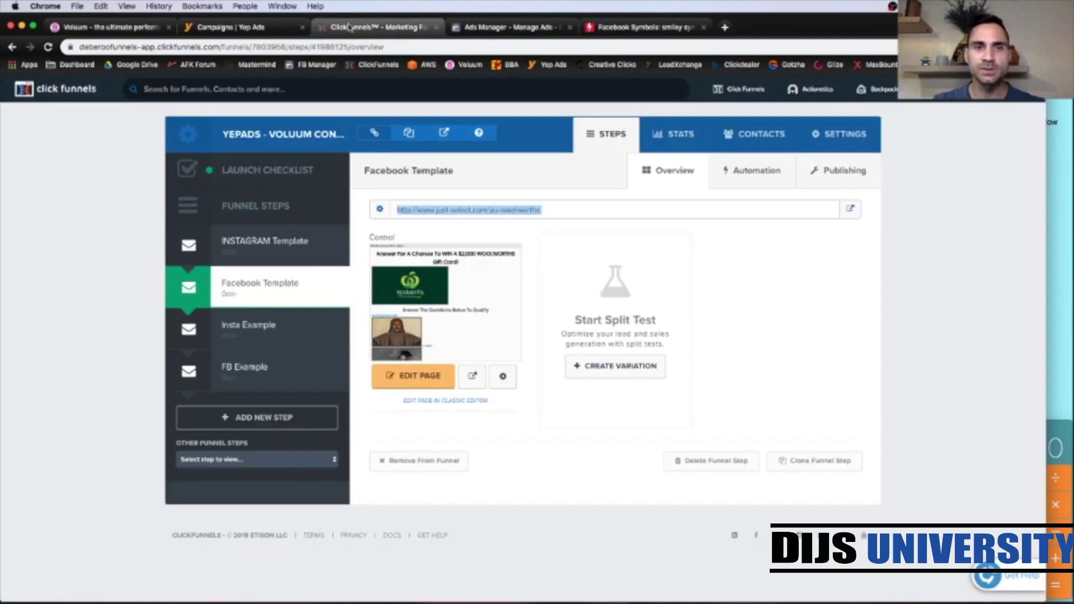
click(939, 246)
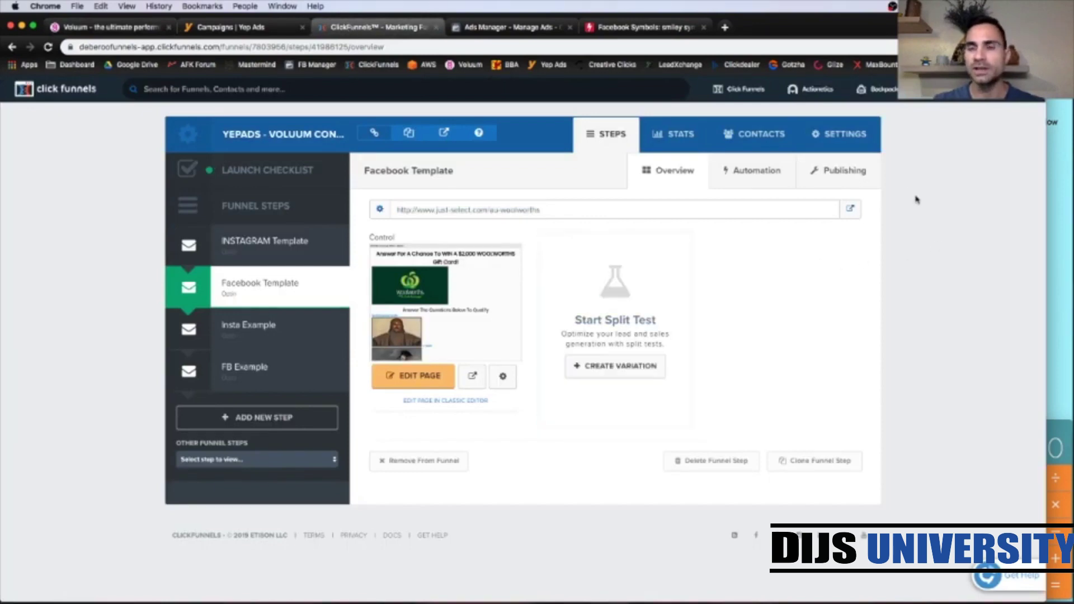
click(844, 134)
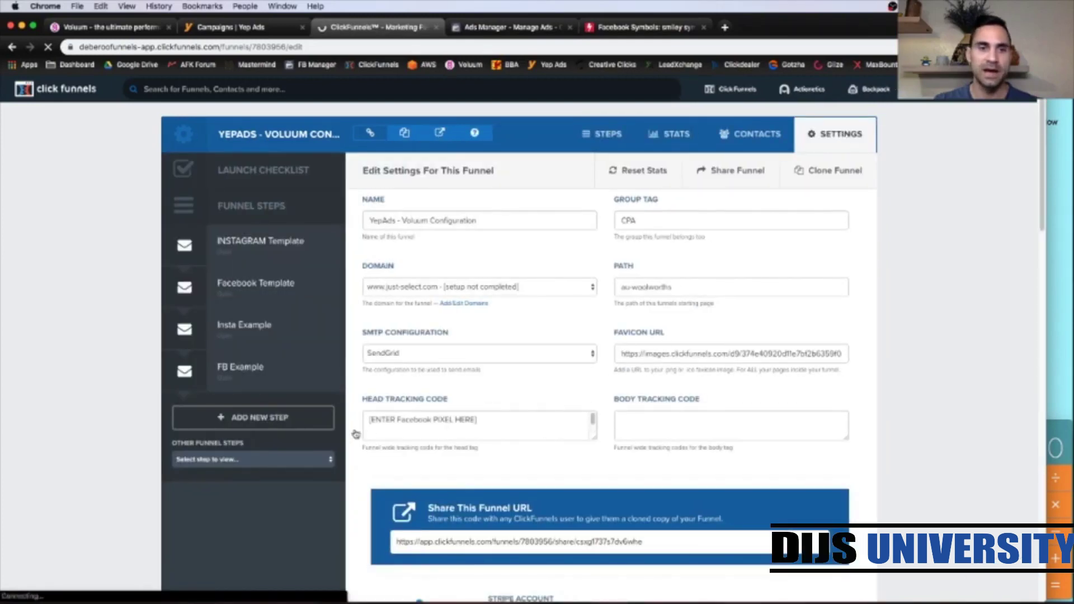
click(498, 420)
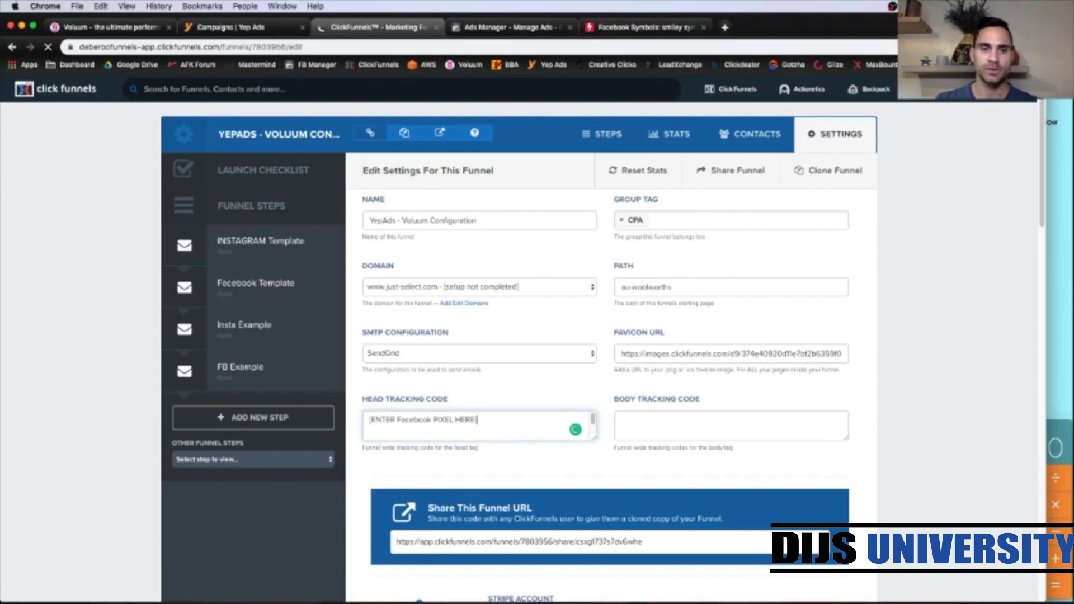
key(Return)
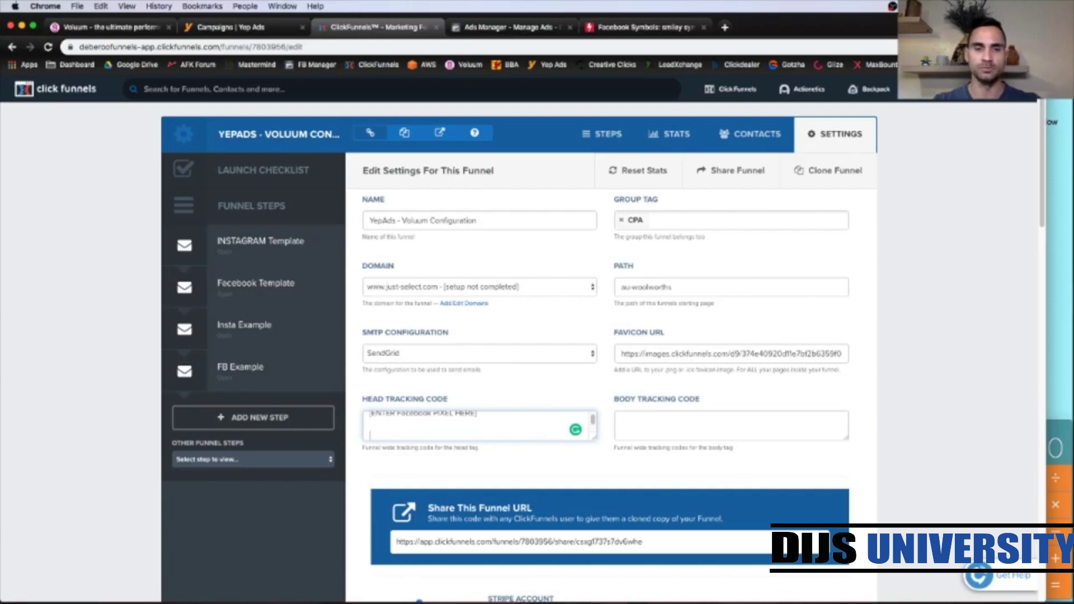
key(super+v)
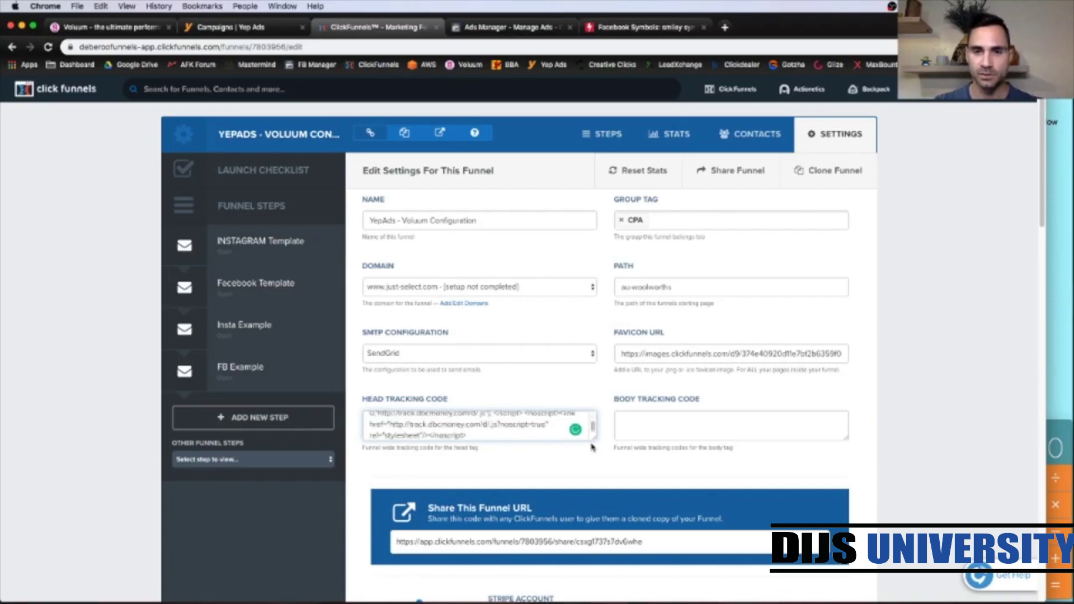
drag(595, 440, 614, 603)
scroll(620, 472, down, 2)
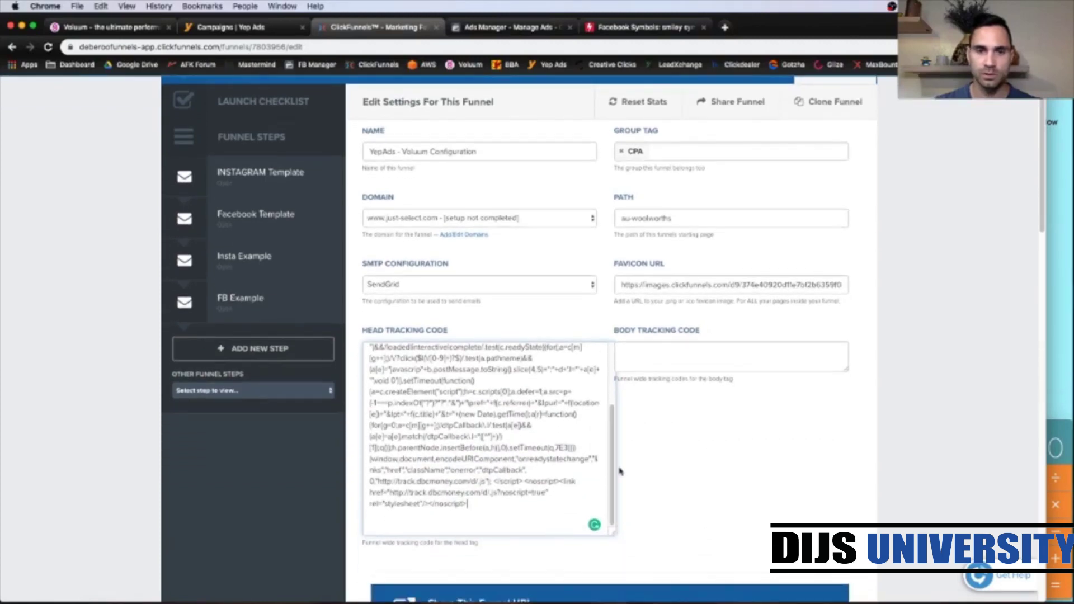
scroll(559, 442, up, 8)
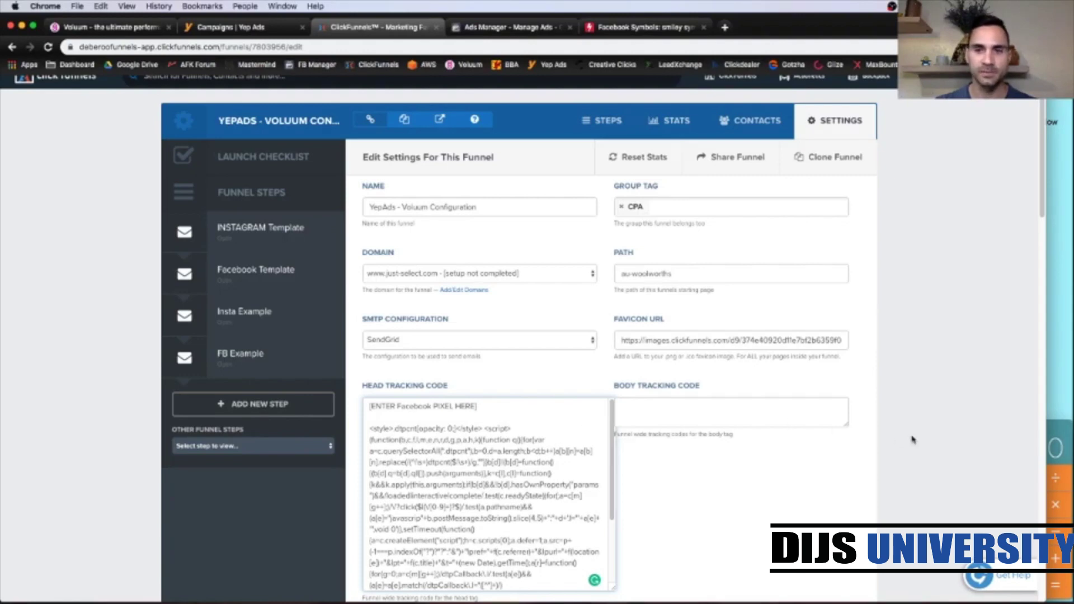
scroll(912, 440, down, 2)
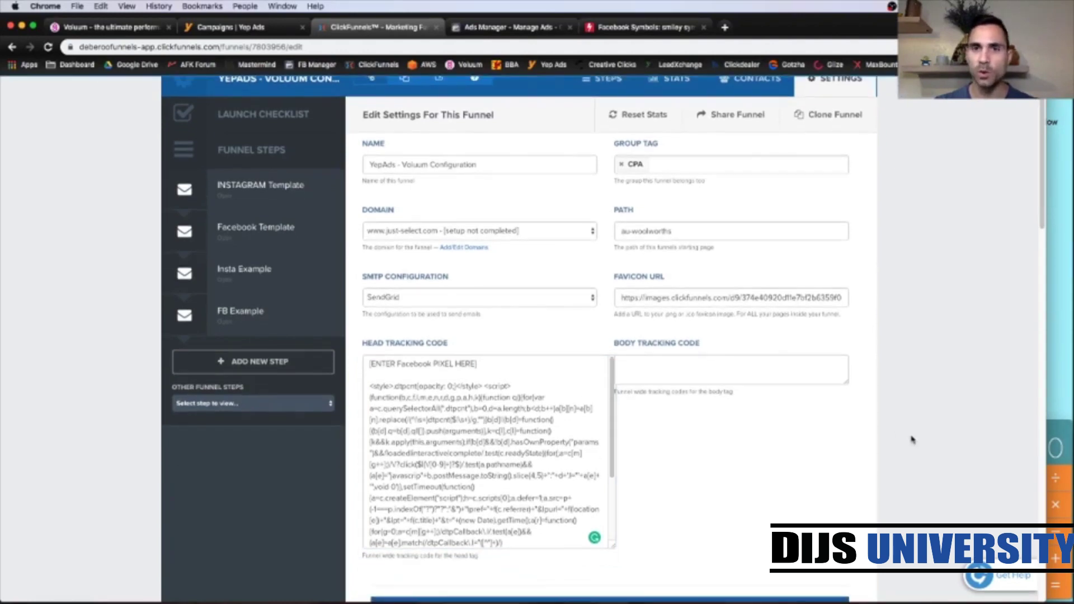
scroll(912, 440, down, 20)
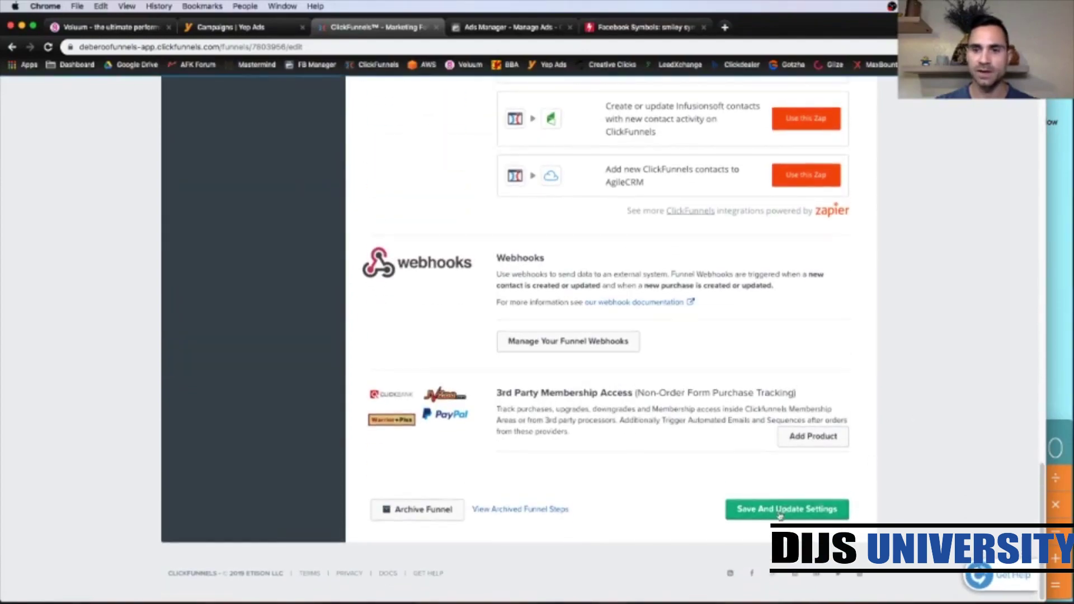
click(781, 511)
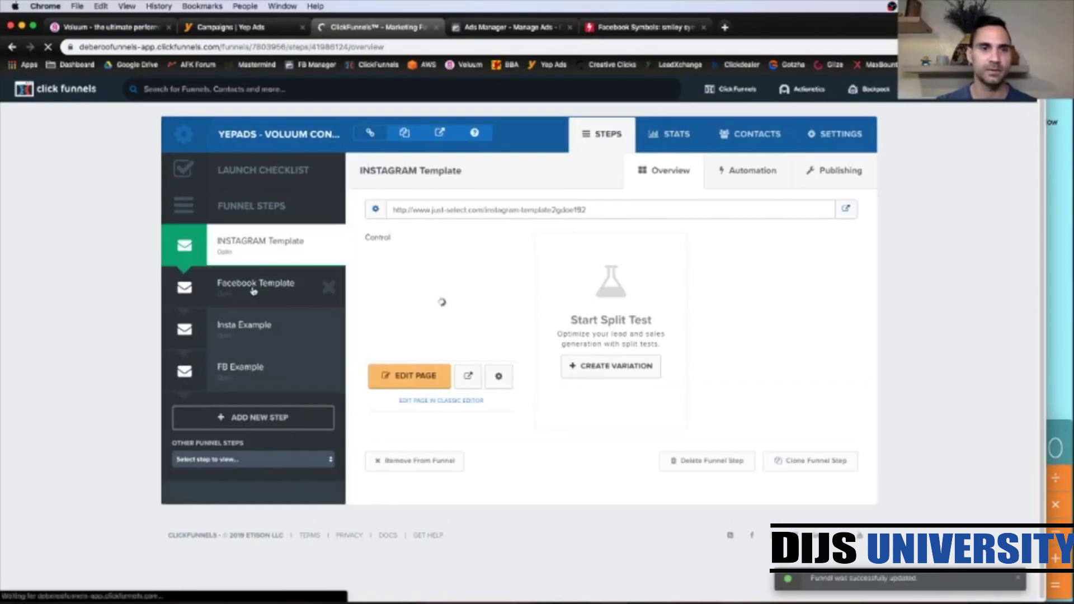
Open the Facebook Template step, check Voluum's Click URL, and return to ClickFunnels
click(254, 290)
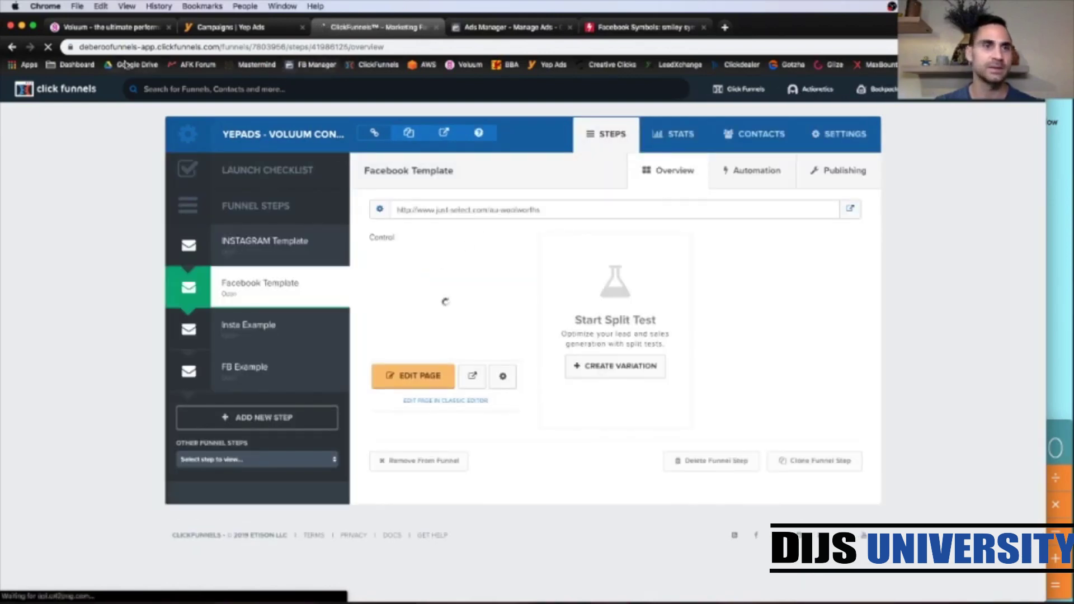
click(89, 28)
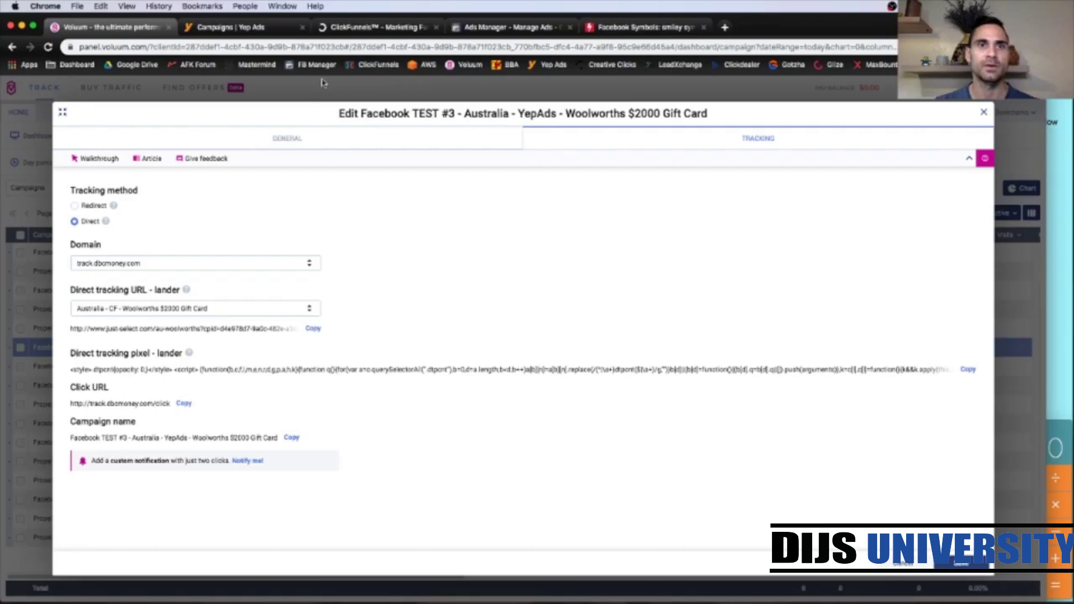
click(351, 28)
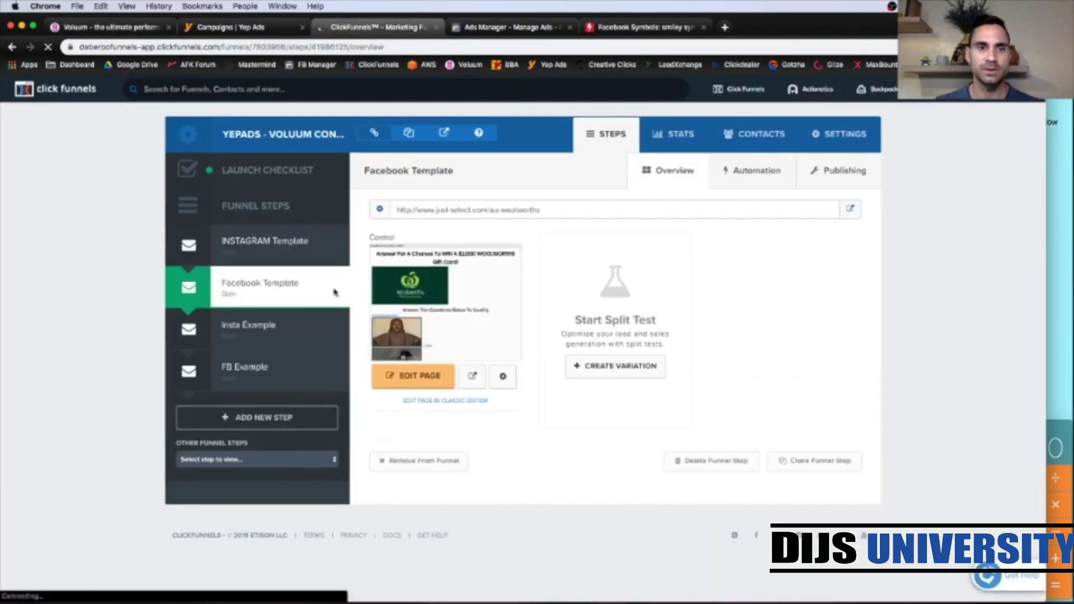
click(409, 381)
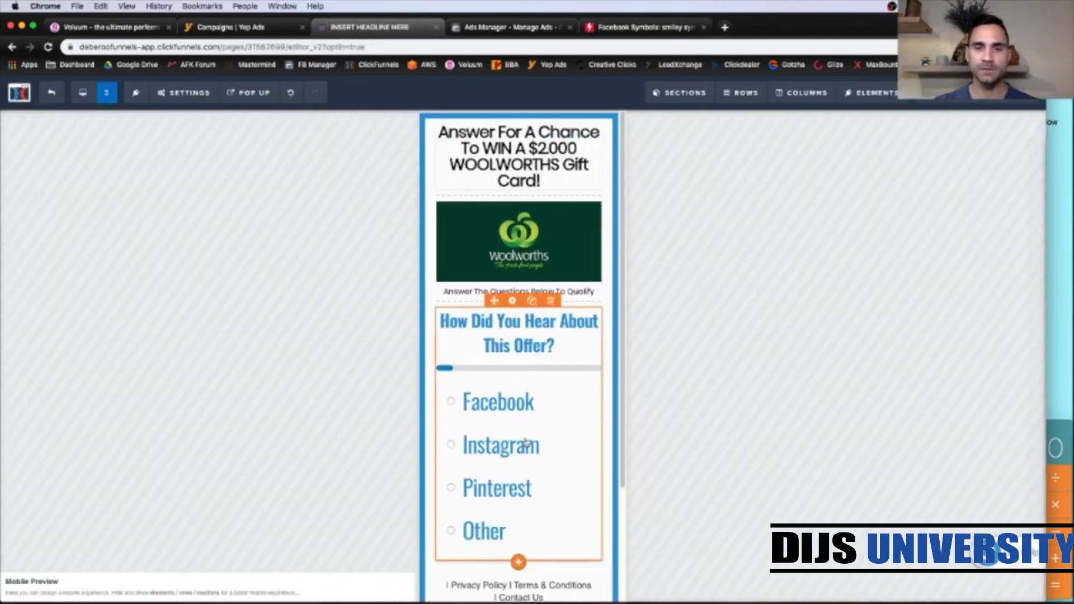
click(548, 437)
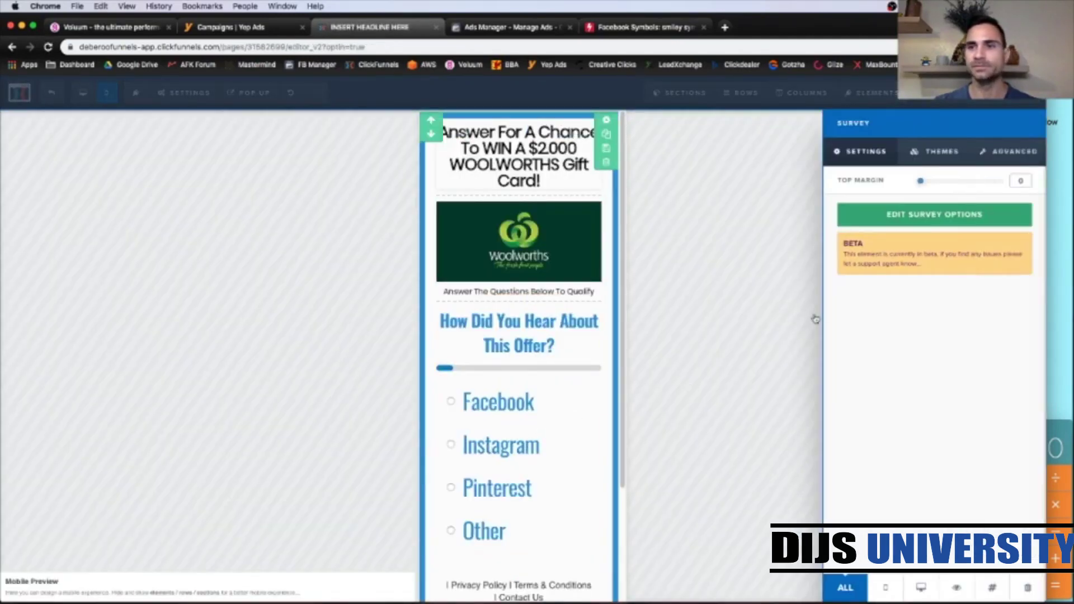
click(927, 219)
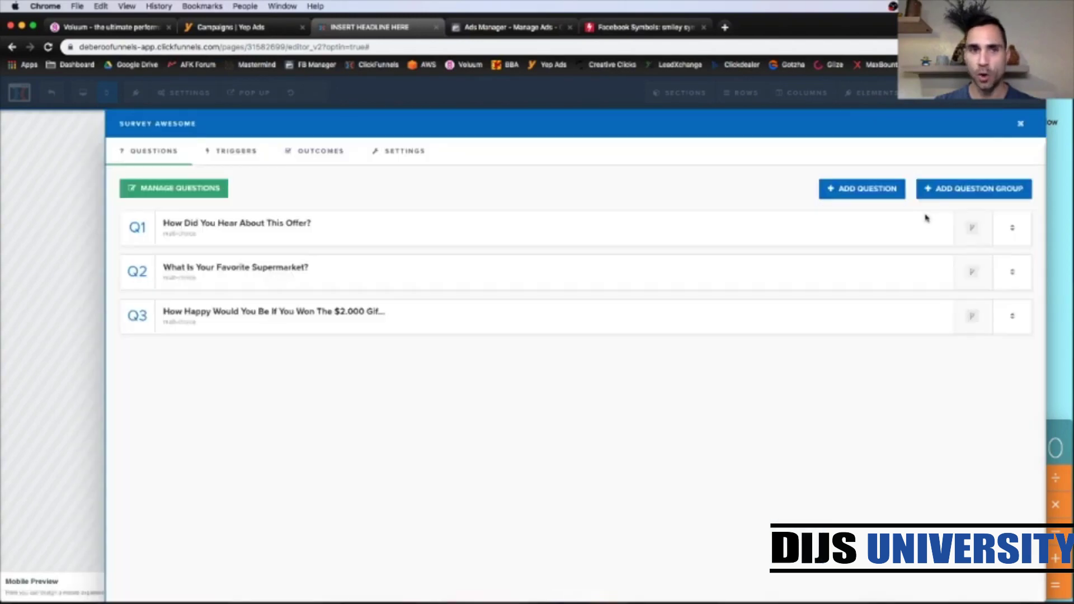
click(311, 158)
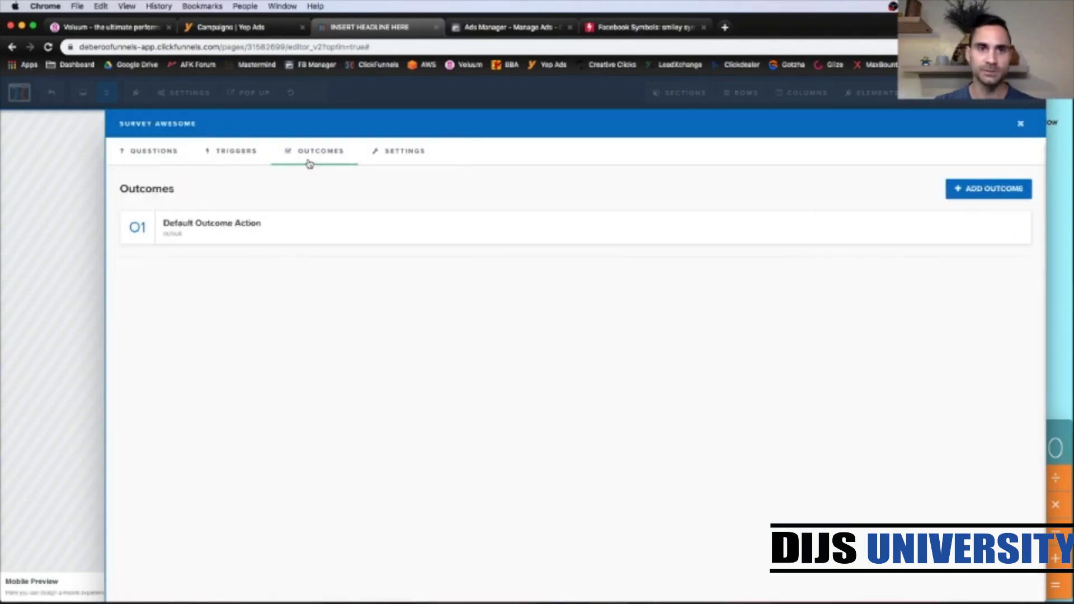
click(227, 225)
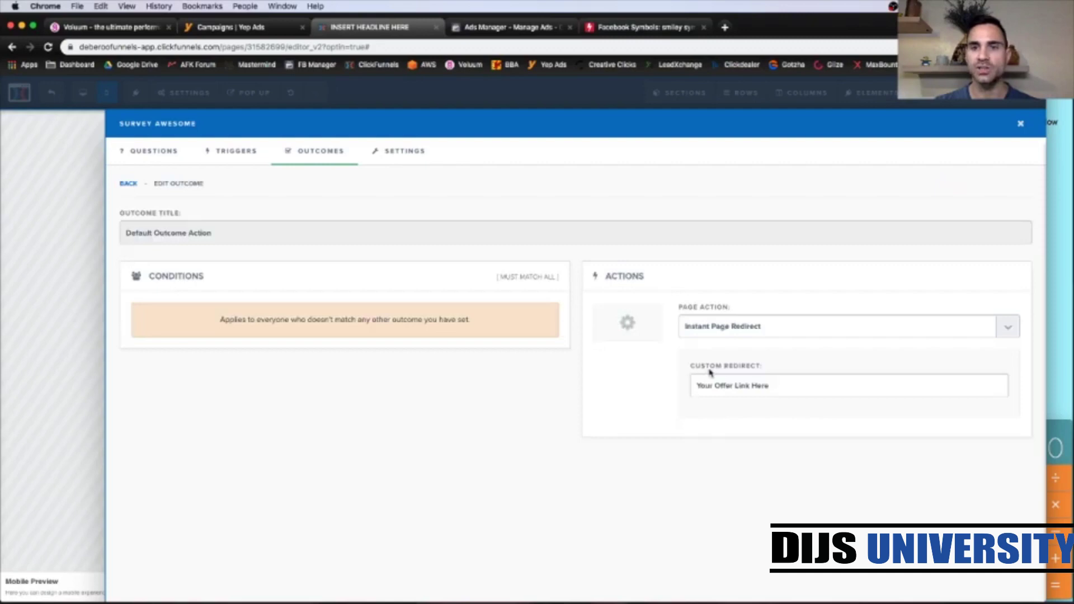
triple_click(739, 388)
text(http://track.8bcmoney.com/click)
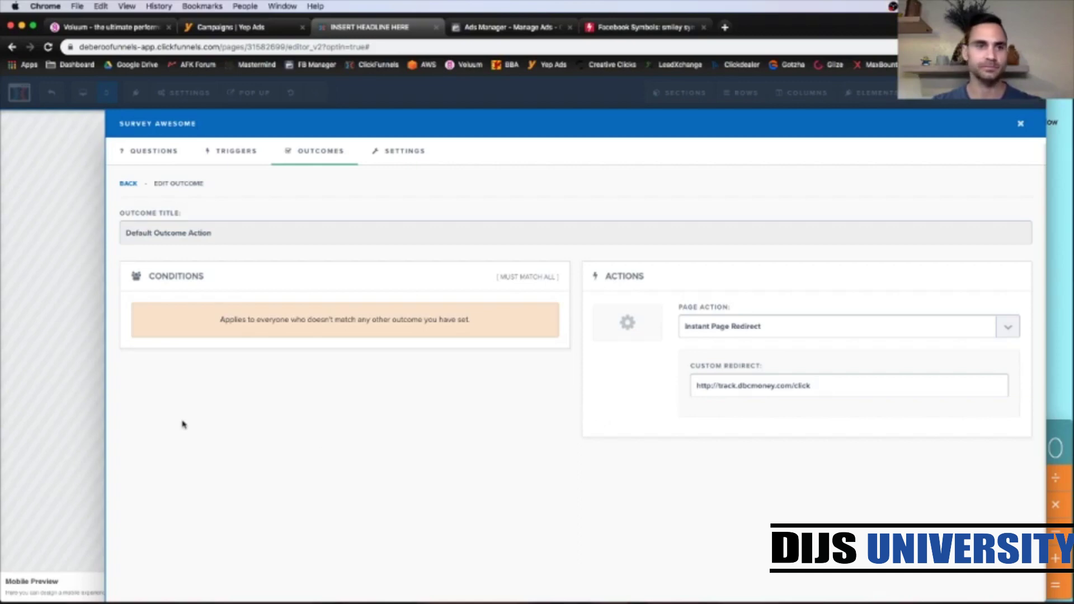
click(93, 347)
click(93, 346)
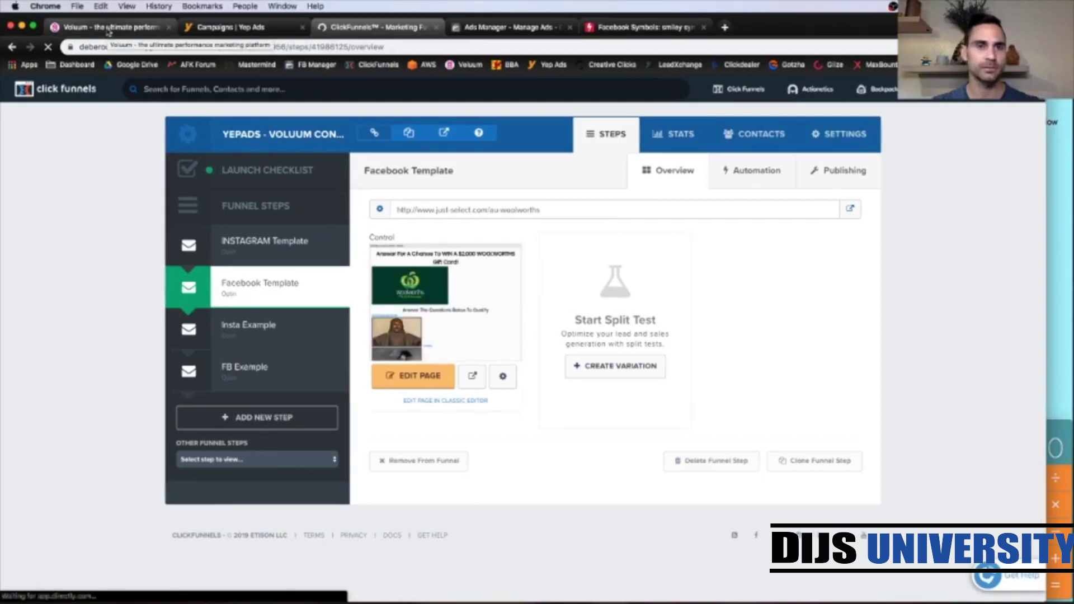
Check the Voluum Click URL, then go to Facebook Ads Manager's Create New Campaign page
click(108, 29)
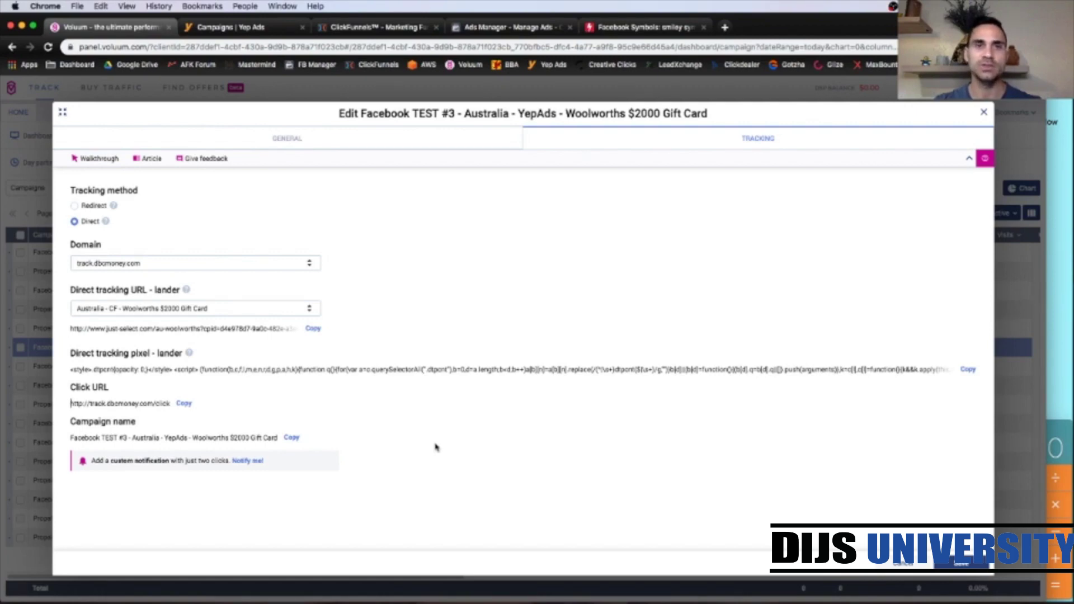
click(484, 28)
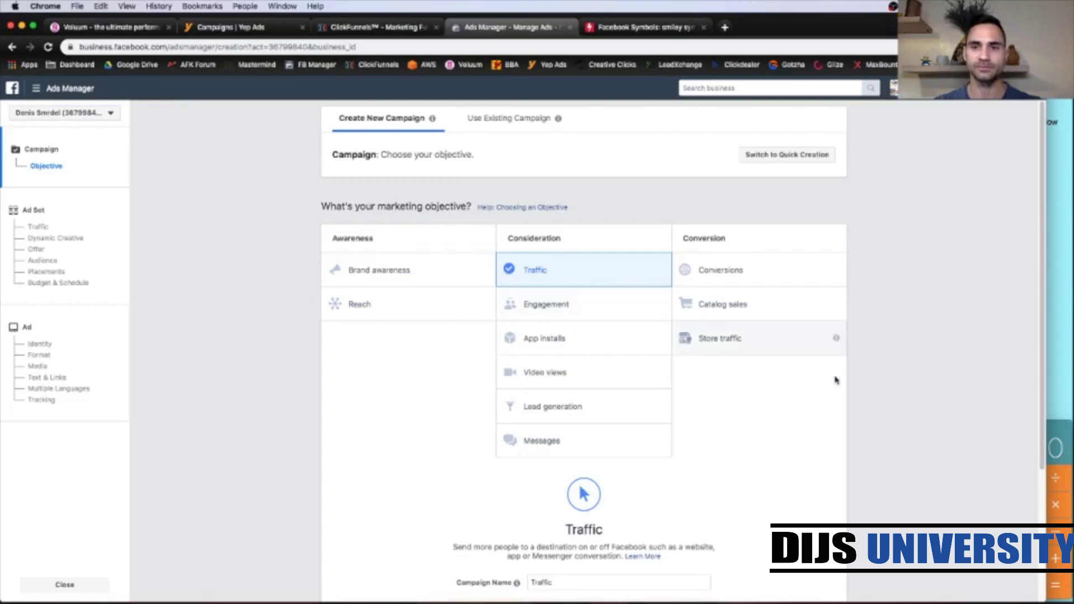
Rename the Traffic campaign to 'AU - Woolworths - FB' and continue to the ad set
scroll(871, 400, down, 2)
scroll(872, 399, down, 5)
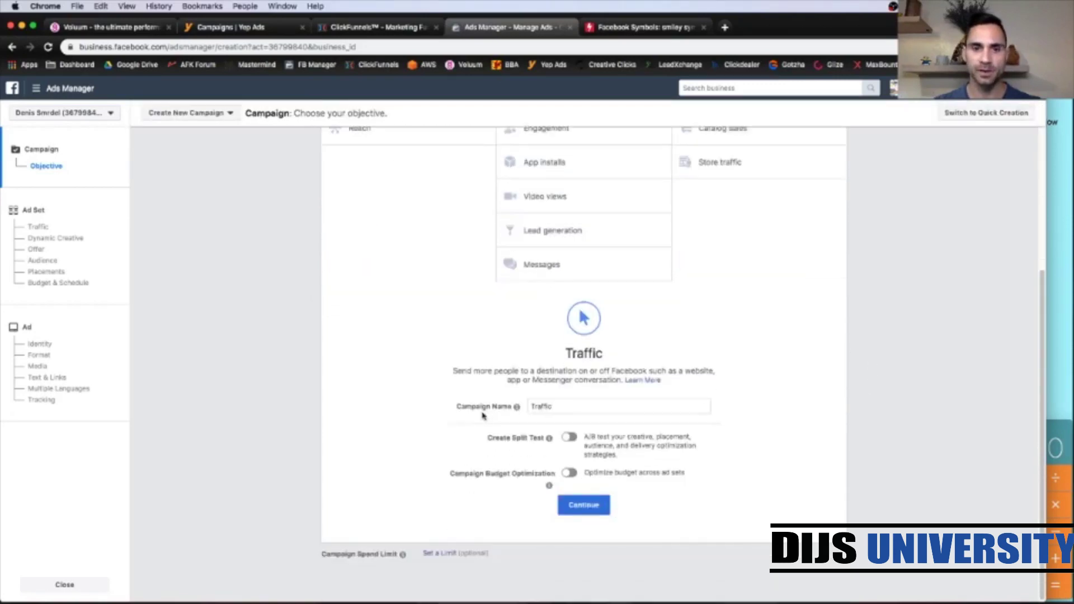
click(553, 409)
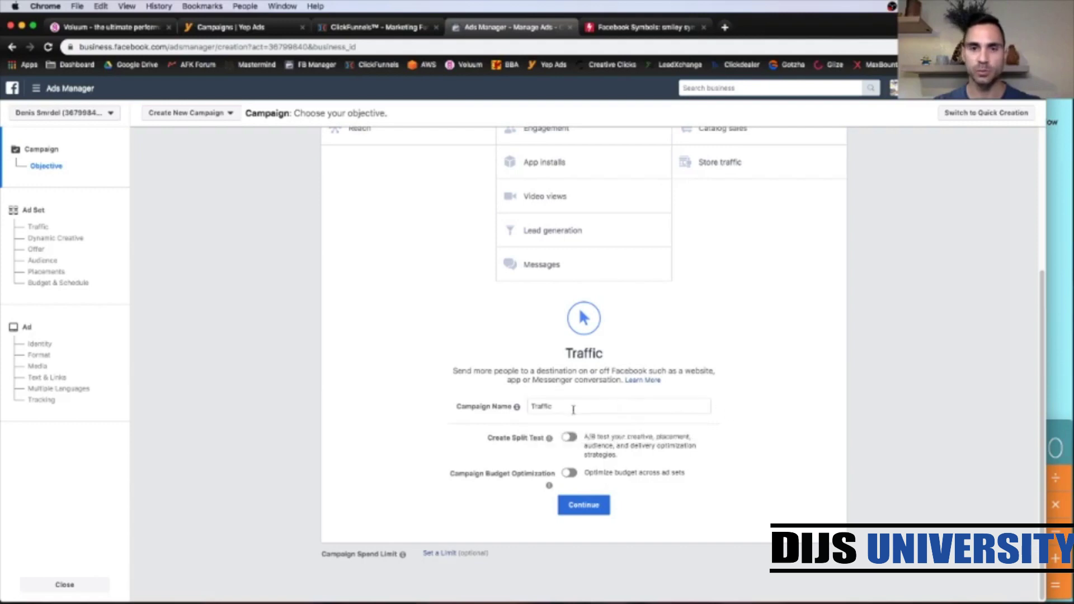
double_click(541, 407)
text(a)
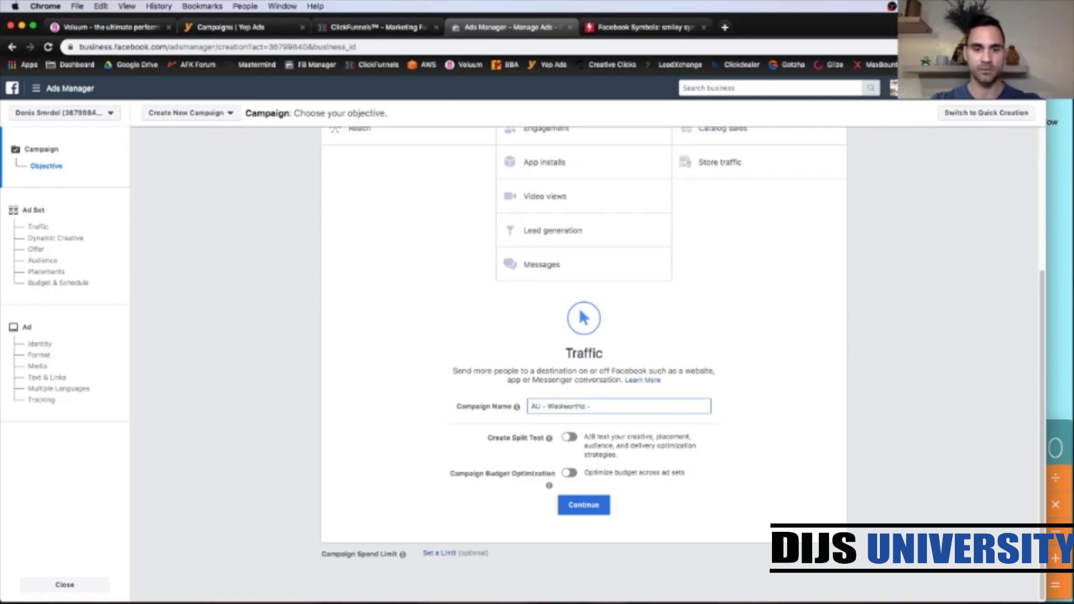
click(830, 440)
click(583, 506)
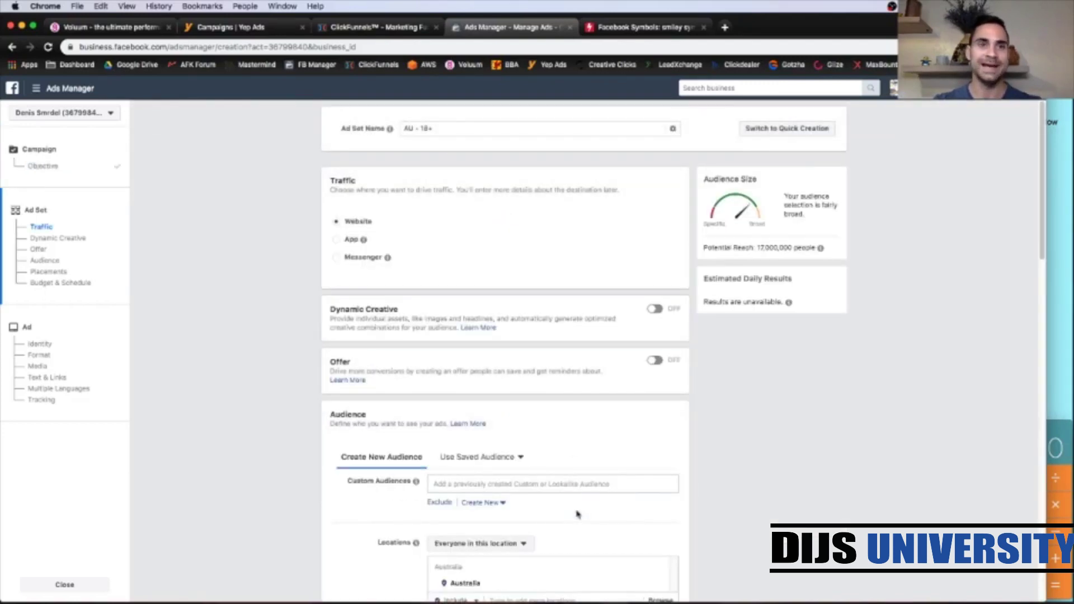
Name the ad set 'Woolworths - F - 18/65+'
triple_click(428, 128)
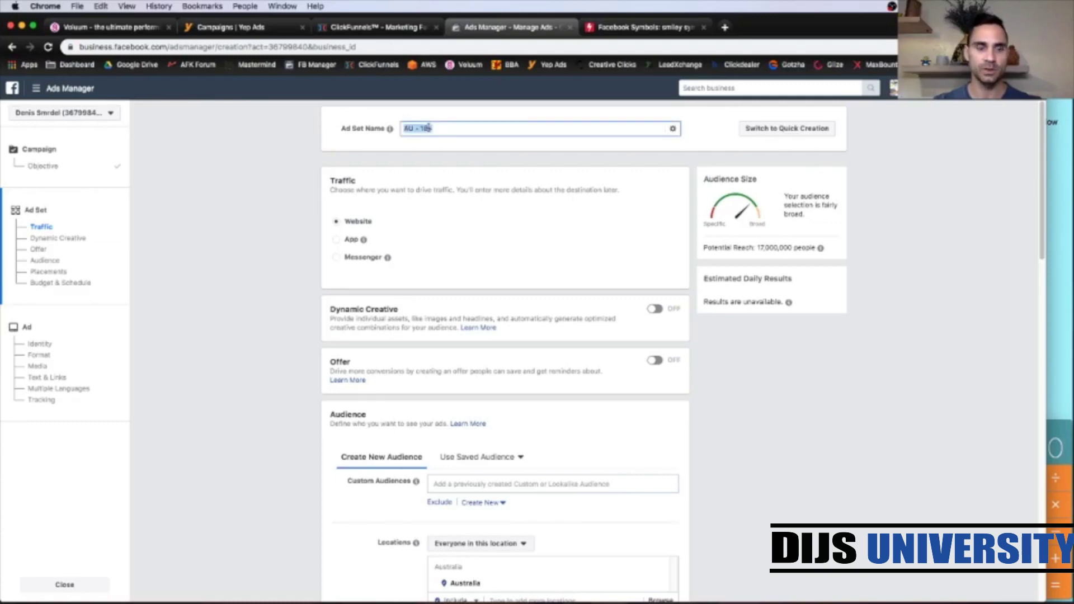
text(Wod)
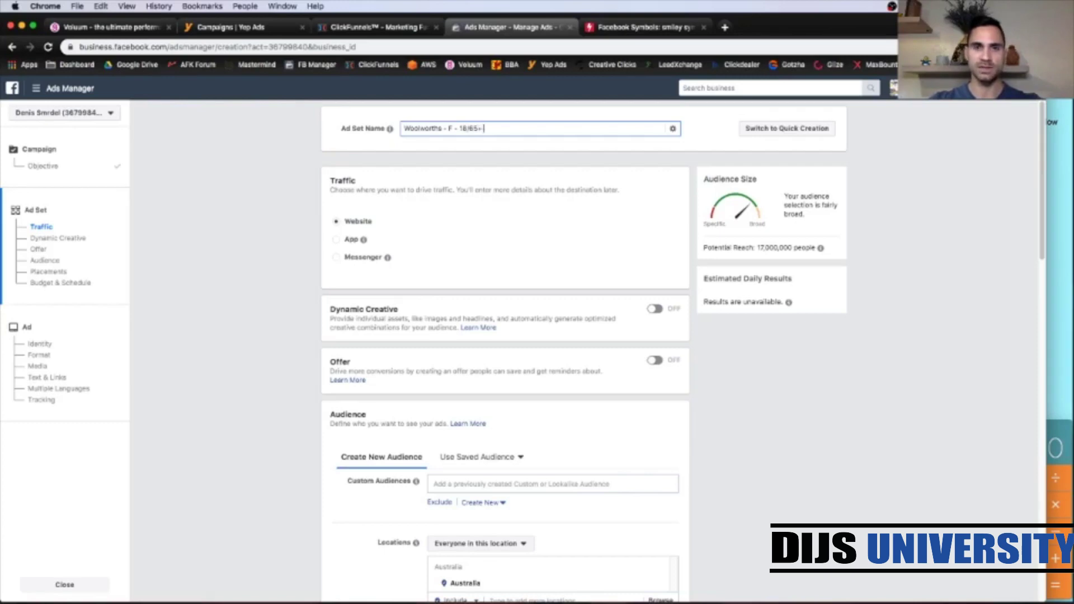
click(674, 155)
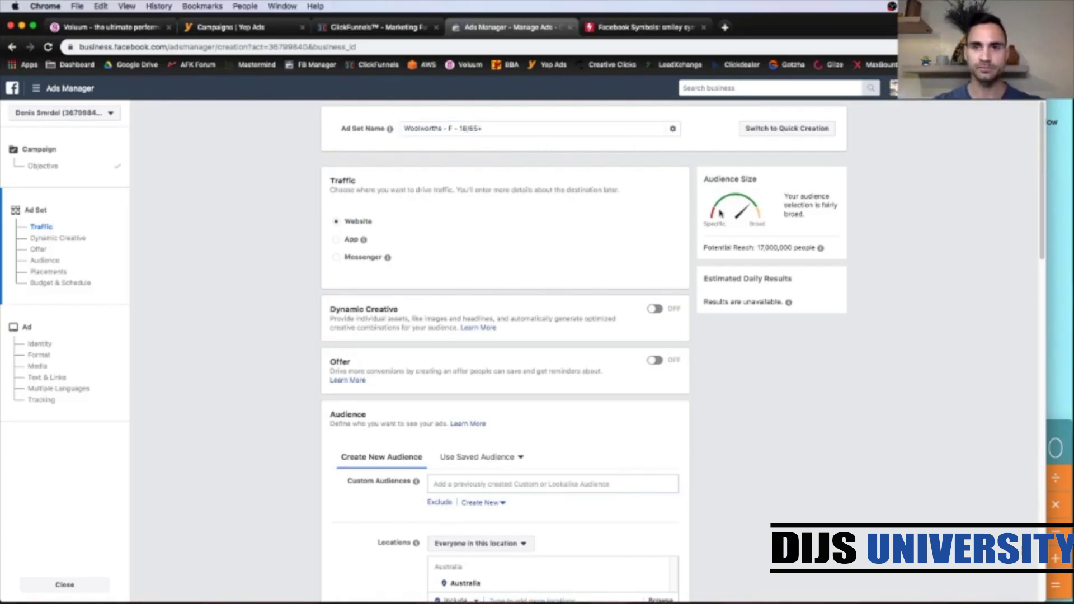
Add Woolworths (supermarket) as a detailed targeting interest
scroll(692, 244, down, 8)
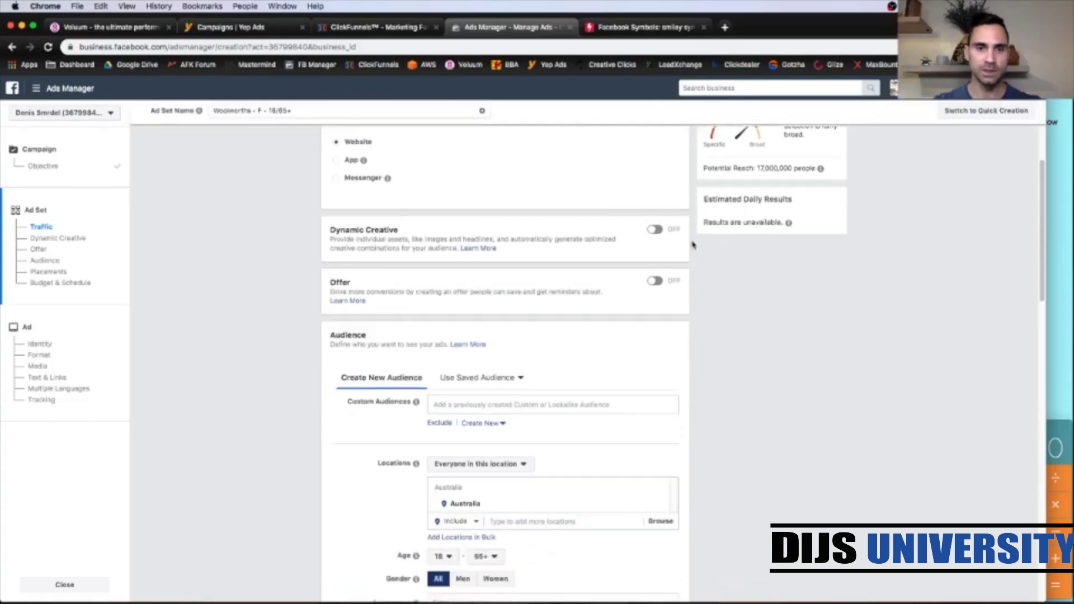
scroll(693, 245, down, 6)
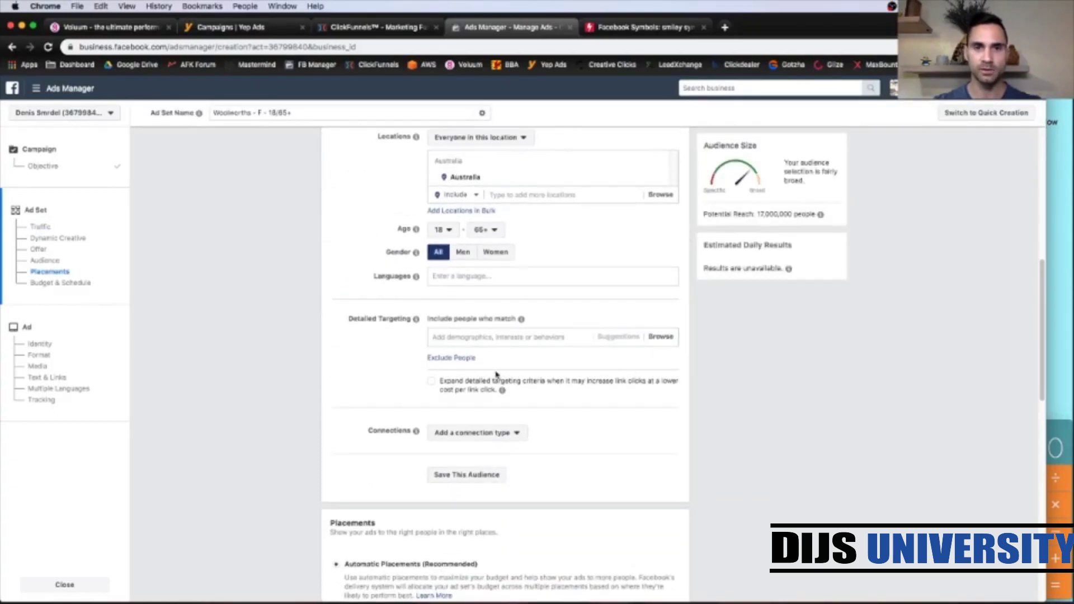
click(467, 337)
text(woolworths)
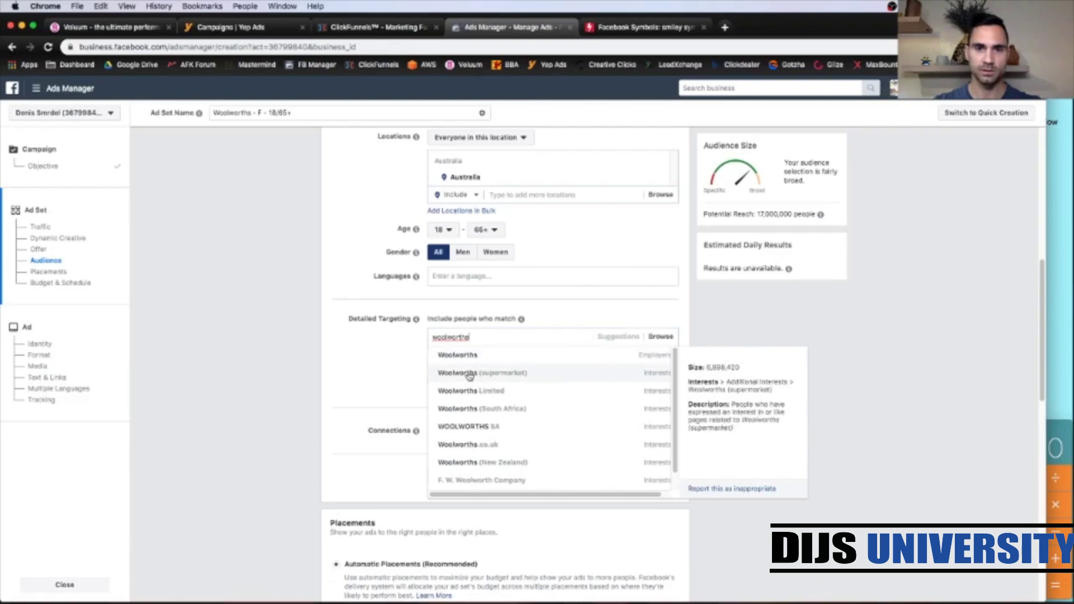
click(469, 374)
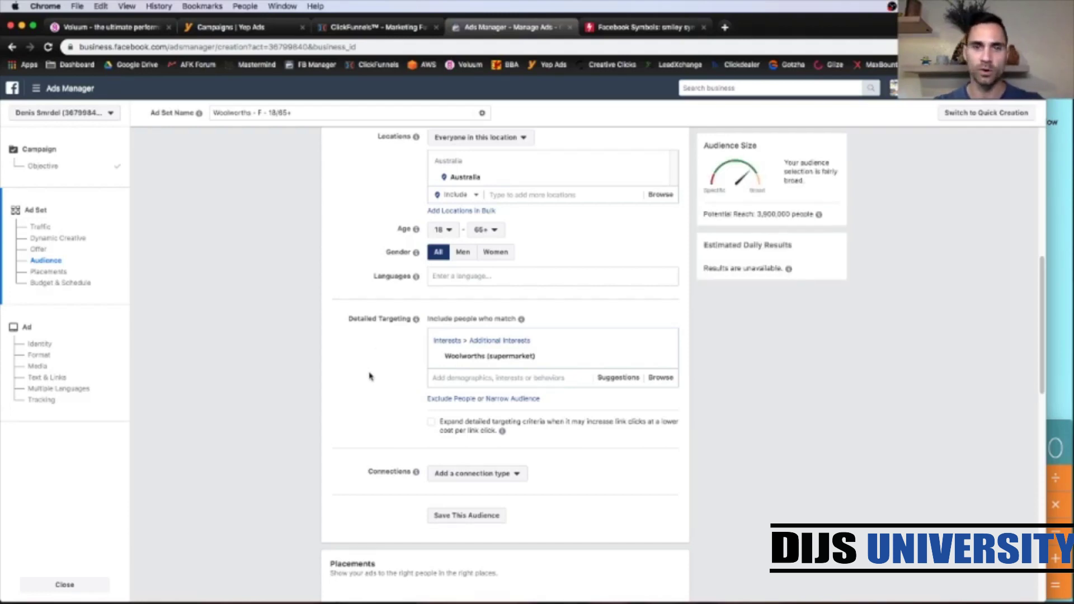
scroll(369, 376, down, 3)
scroll(368, 377, down, 2)
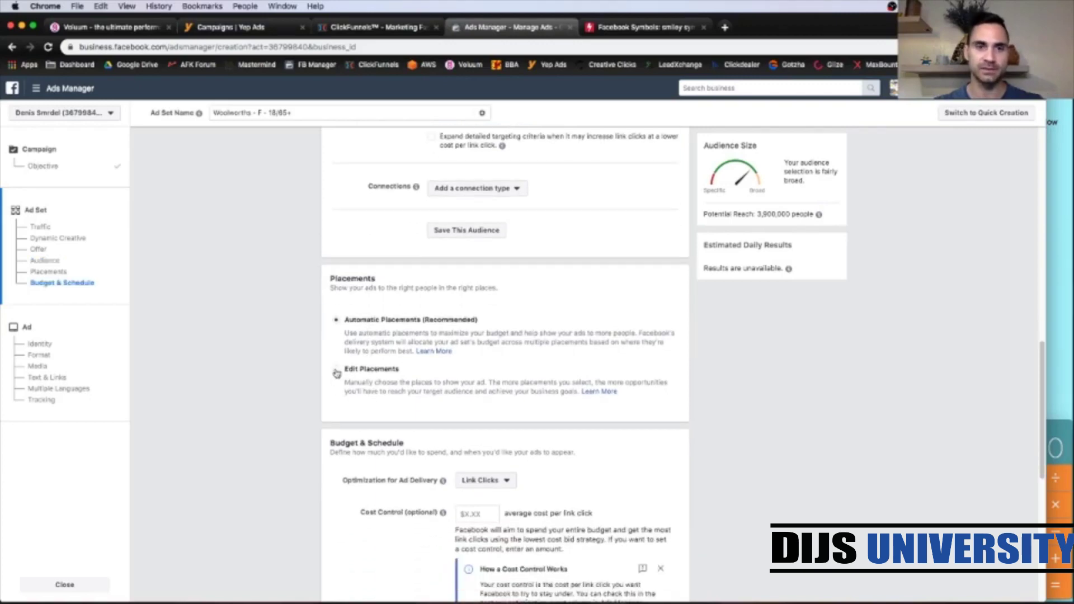
Switch to manual placements and limit the devices to Mobile only
click(336, 371)
click(378, 462)
click(731, 463)
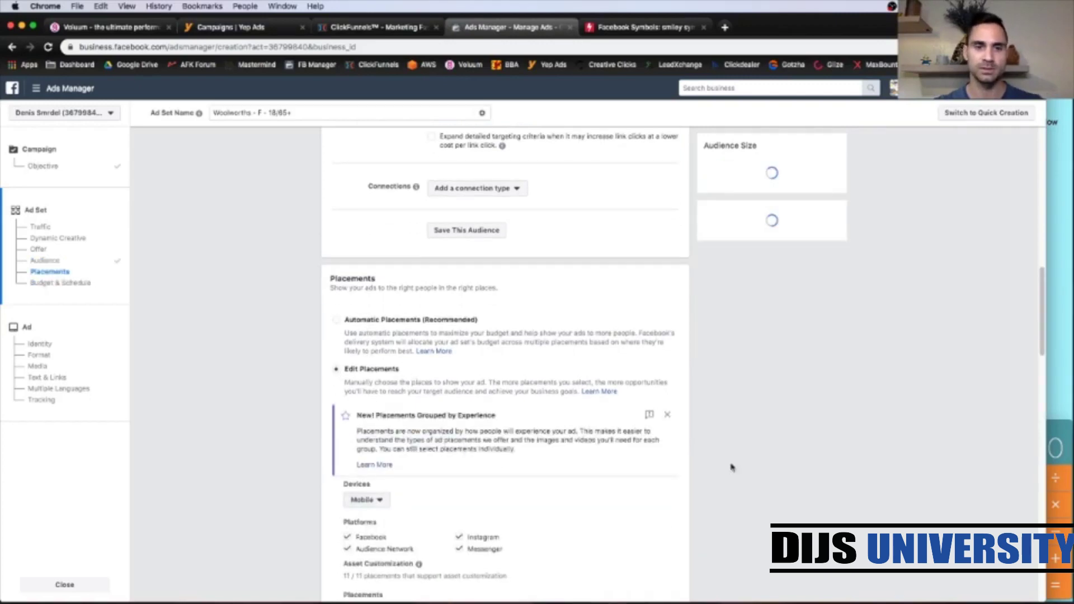
Uncheck In-Article, Stories, Marketplace, Video Feeds and Instagram Feed, leaving only Facebook News Feed
scroll(731, 464, down, 5)
scroll(731, 467, down, 3)
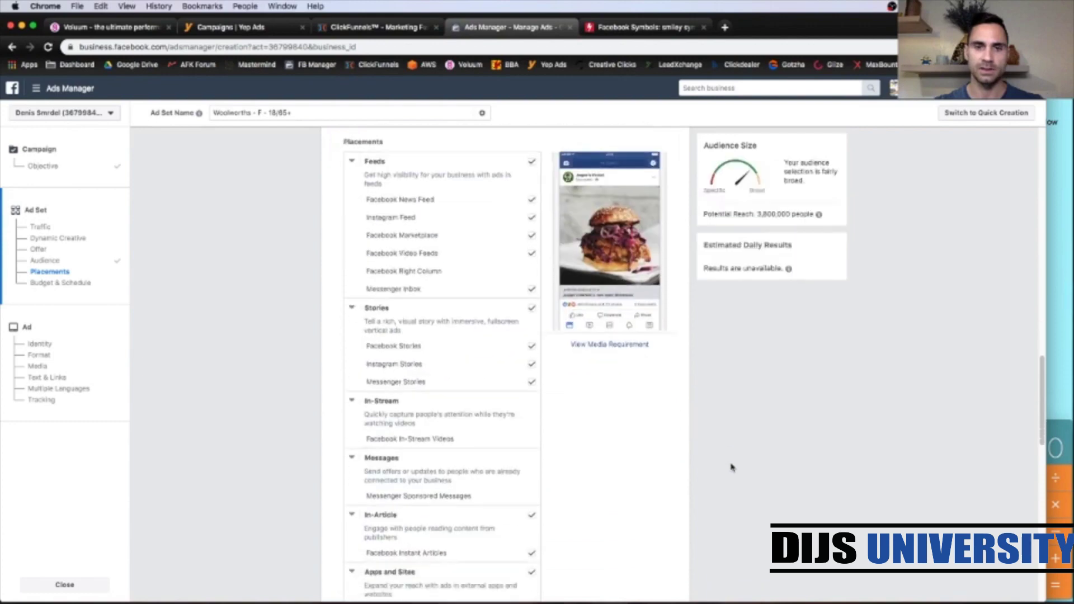
scroll(732, 468, down, 1)
scroll(594, 547, down, 2)
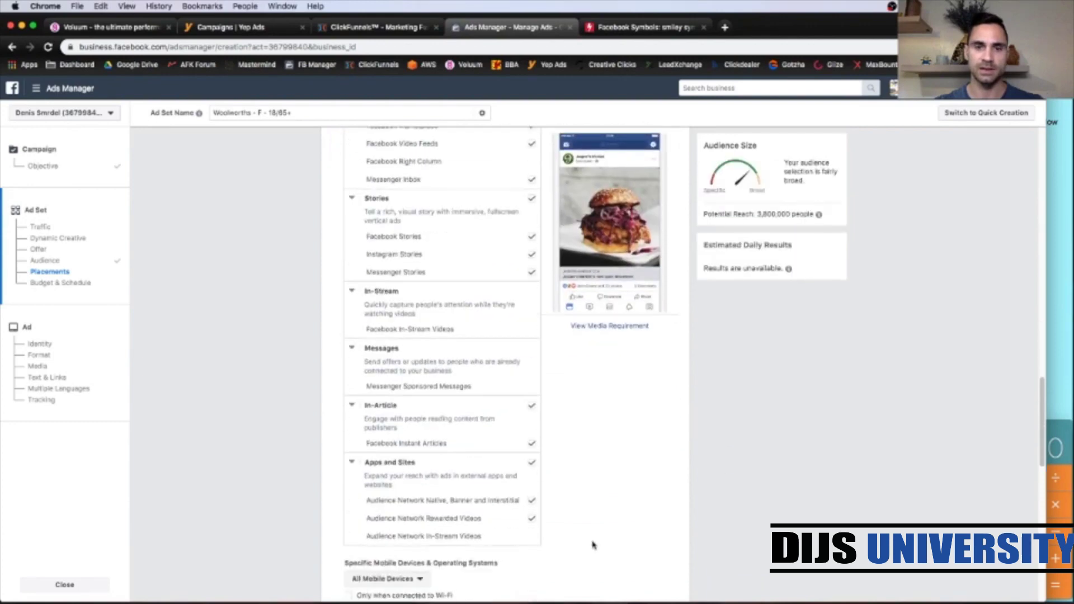
click(533, 407)
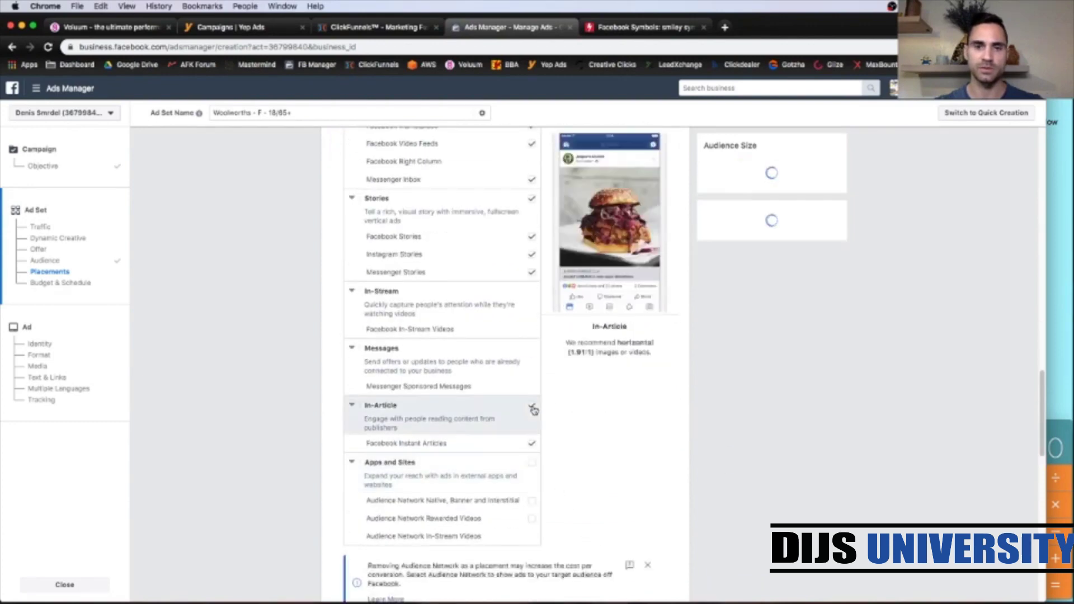
scroll(555, 445, up, 1)
scroll(556, 445, up, 2)
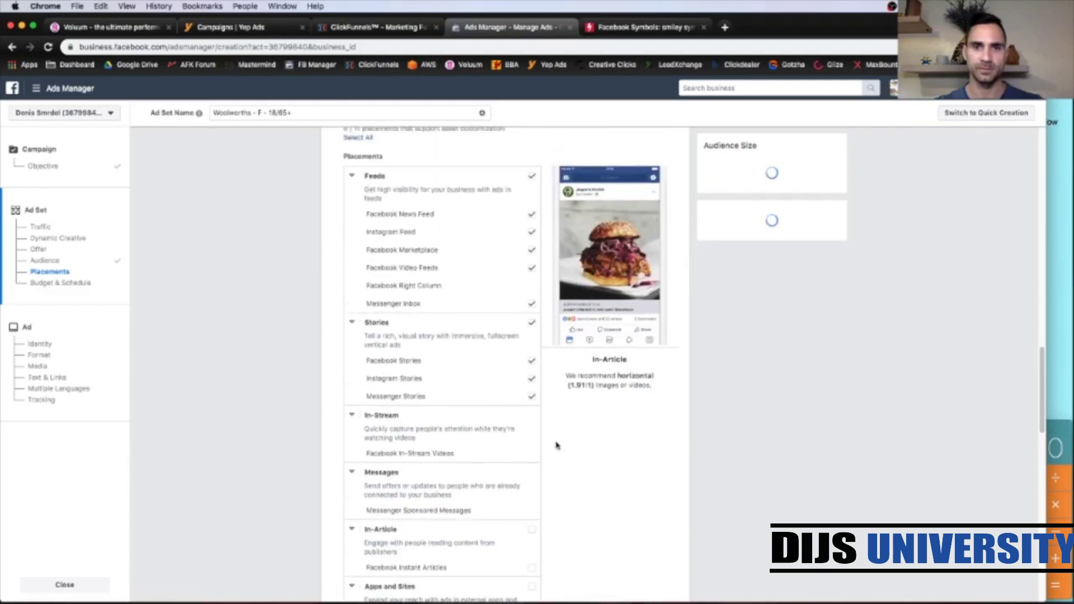
click(532, 341)
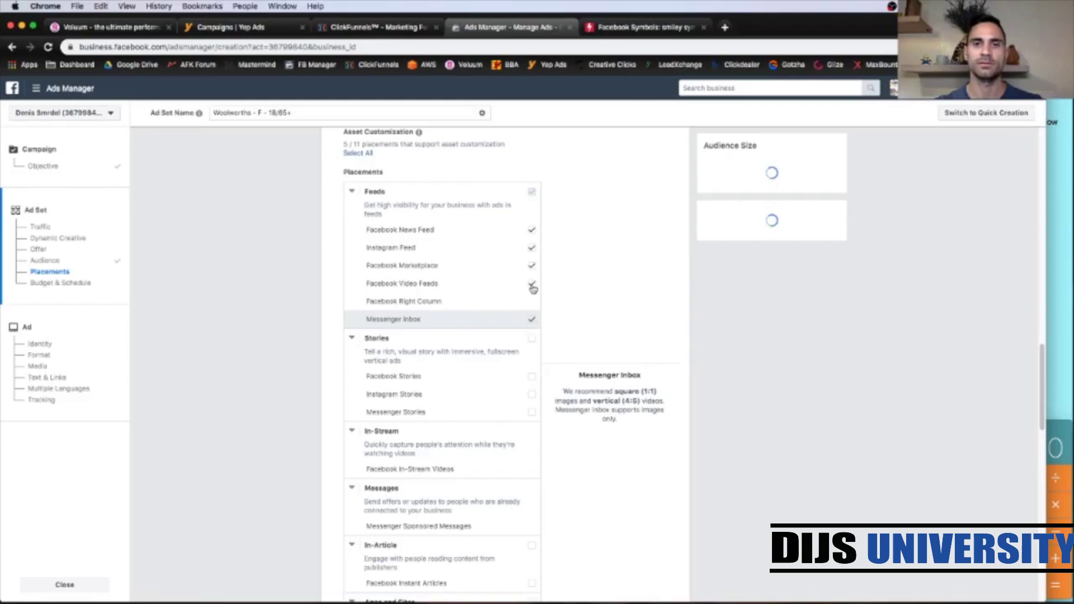
click(533, 267)
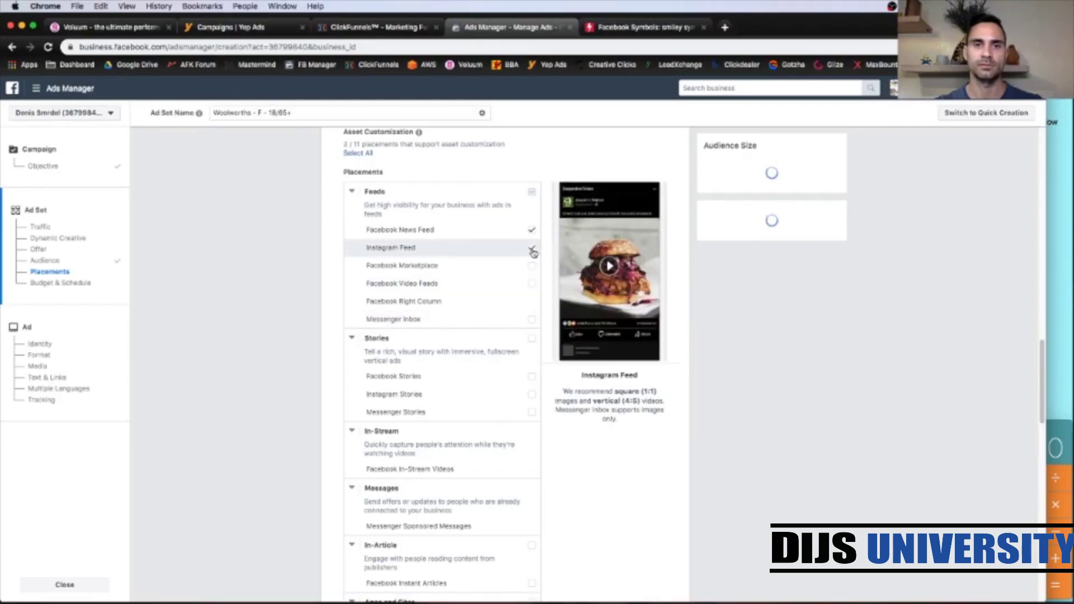
click(532, 249)
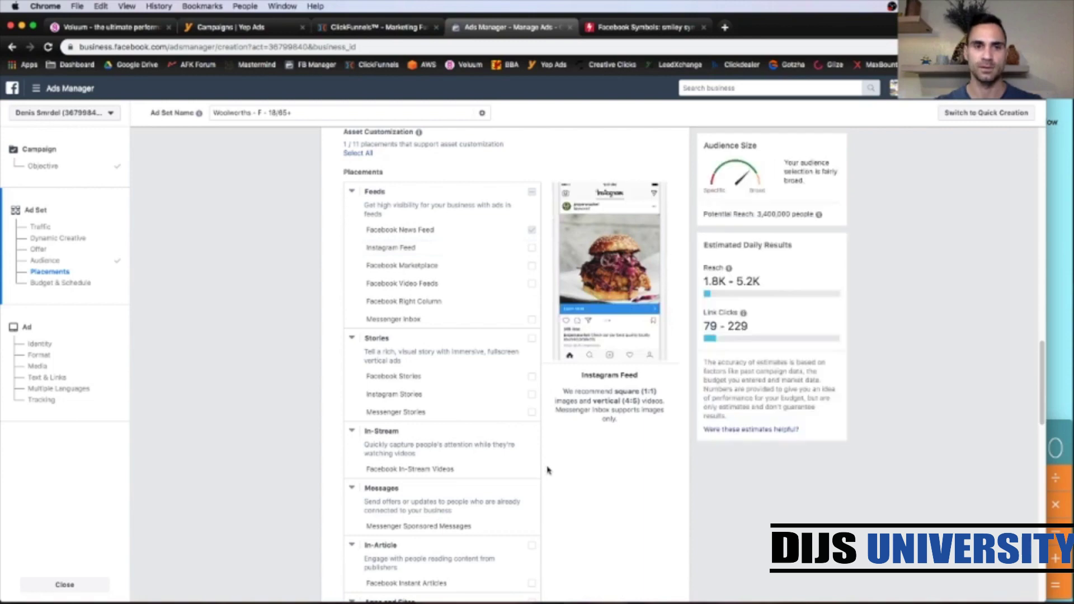
scroll(547, 470, down, 8)
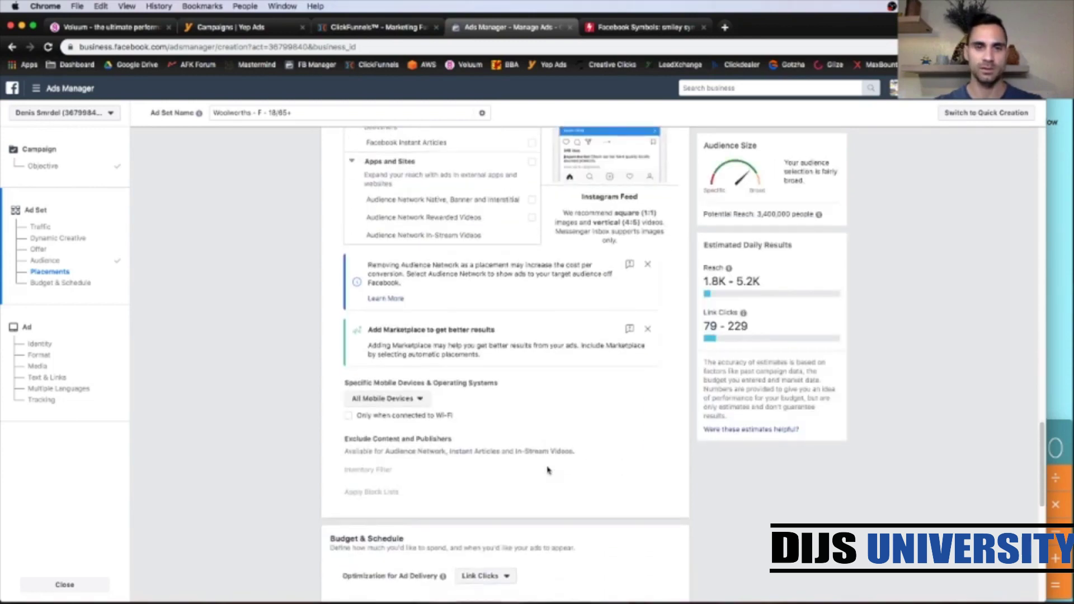
scroll(548, 470, down, 6)
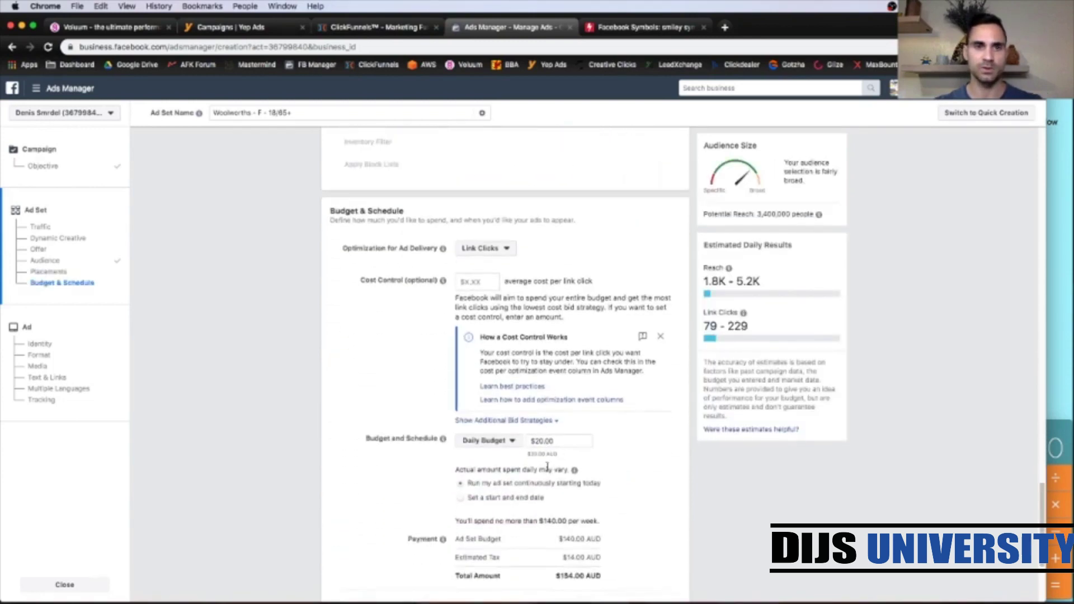
Optimise ad delivery for Landing Page Views, then bring up the Yep Ads campaign page
scroll(423, 386, down, 1)
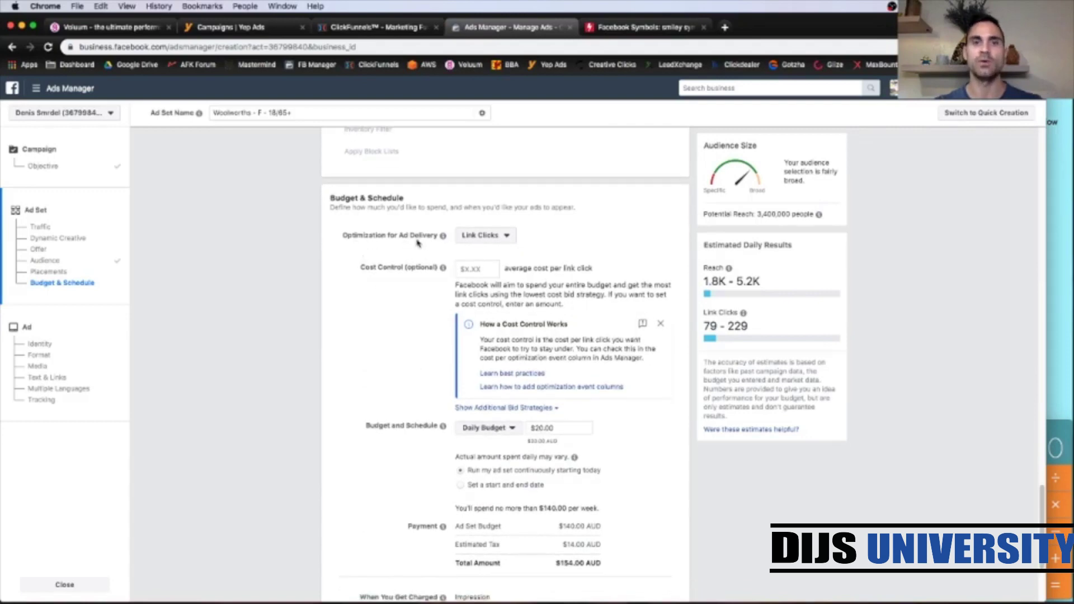
click(491, 238)
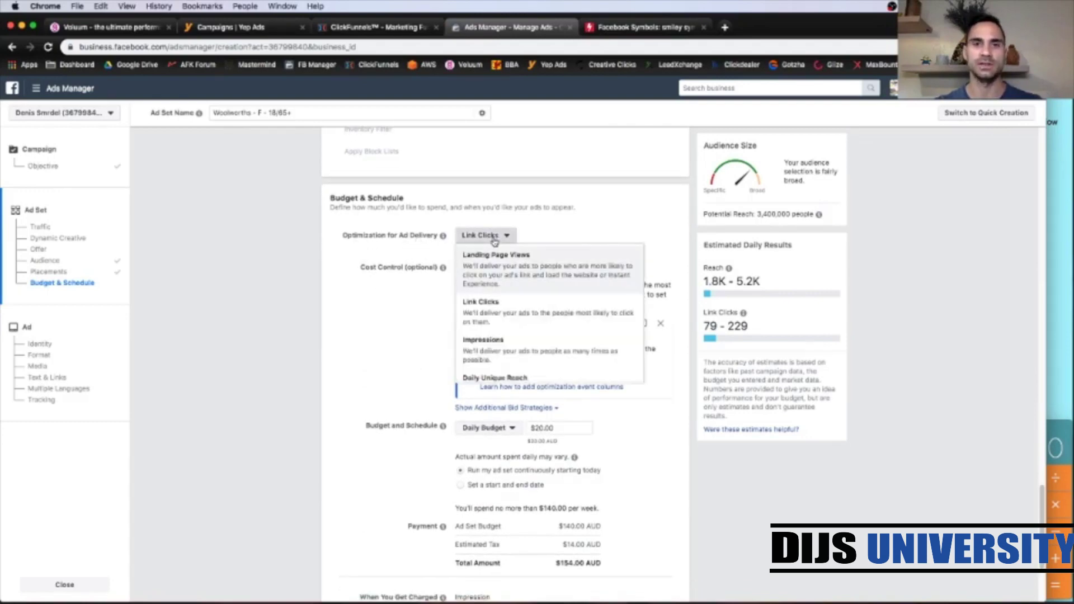
click(495, 271)
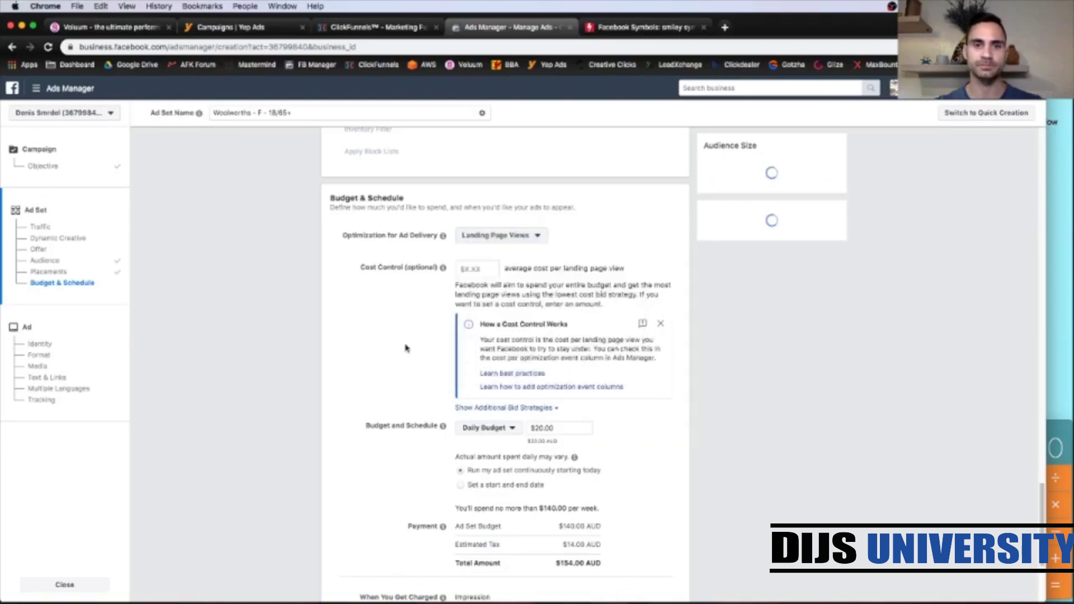
scroll(407, 464, down, 5)
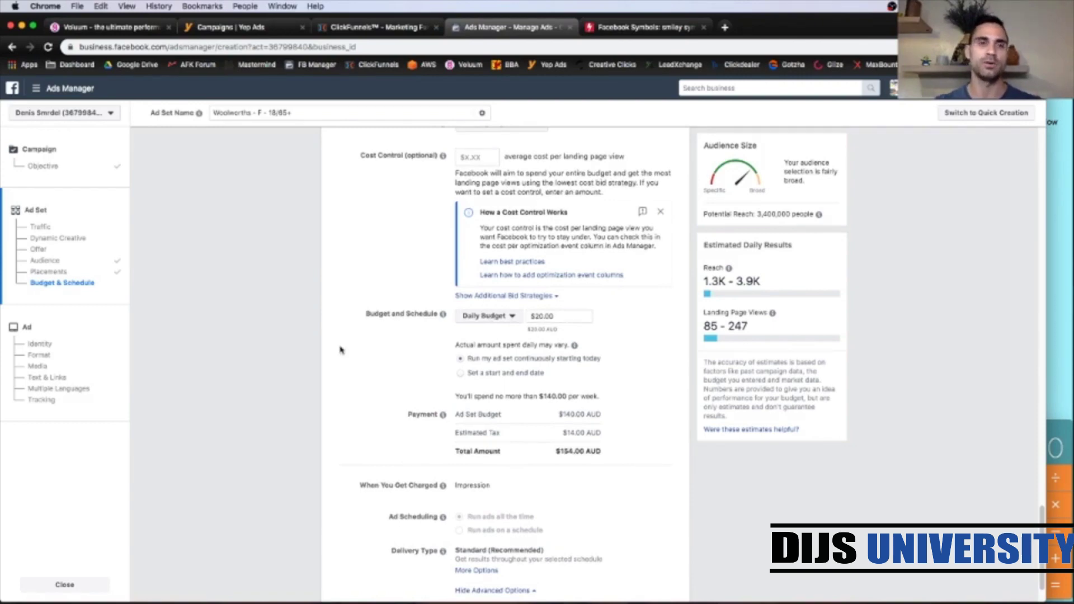
click(256, 30)
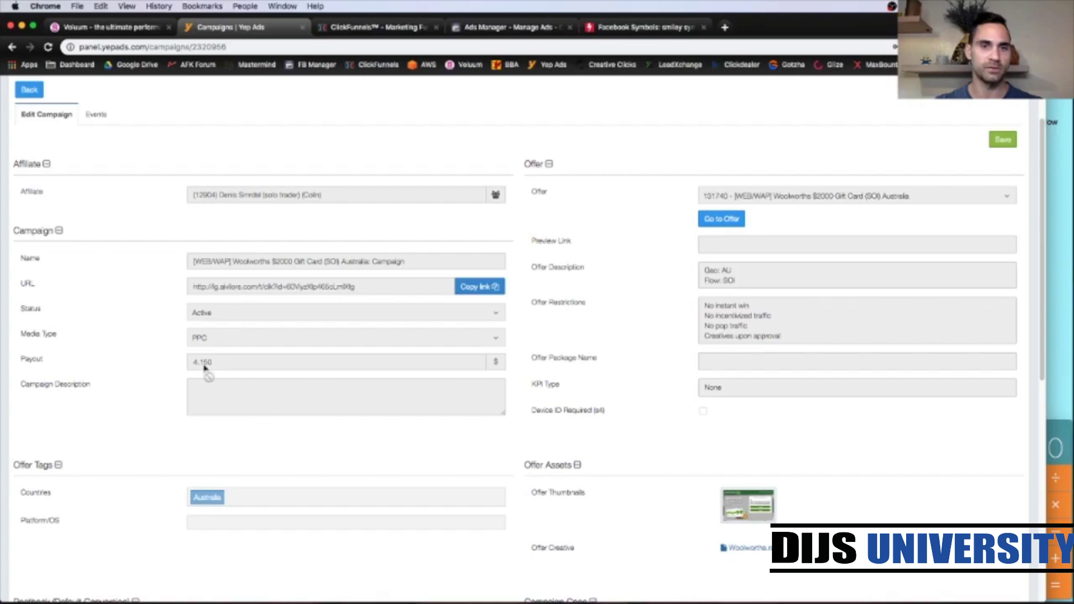
Multiply the 4.15 payout by 3 in Calculator (12.45), then return to the Facebook ad set
click(1051, 431)
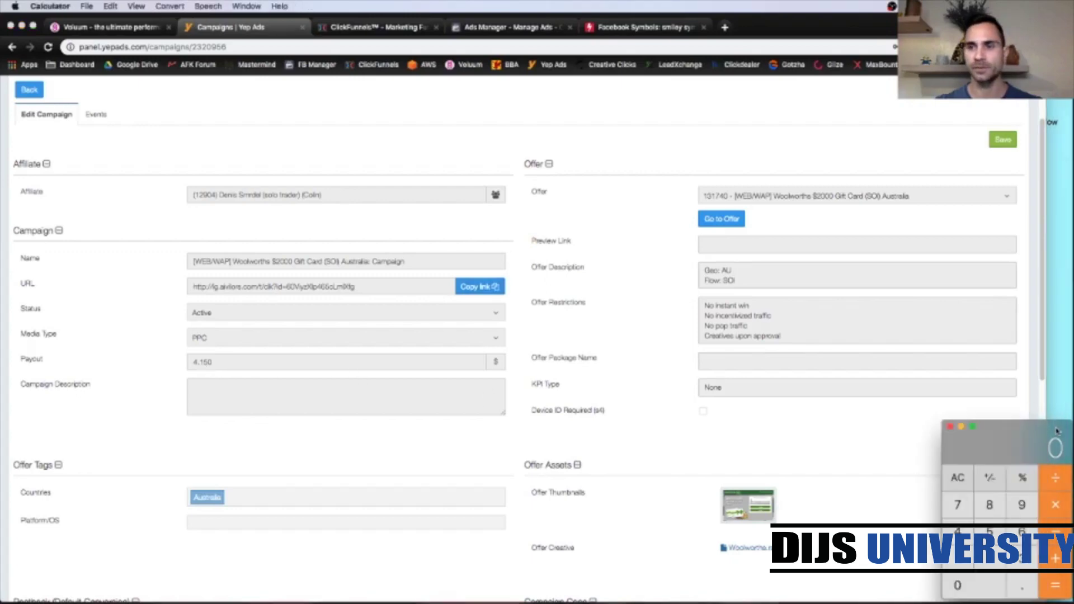
key(4)
click(1017, 585)
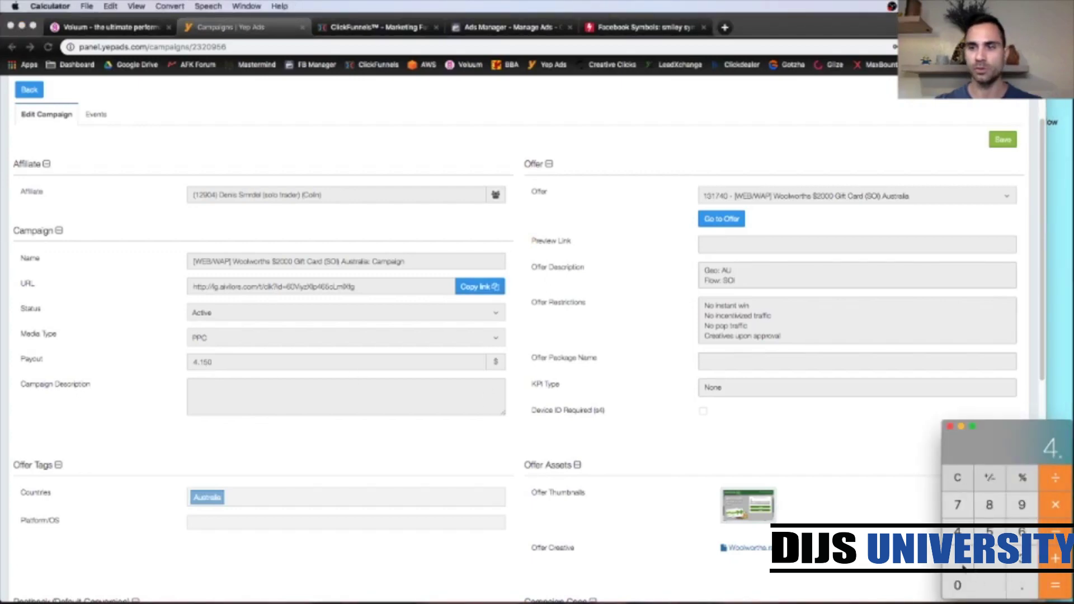
click(957, 557)
click(990, 537)
click(1057, 506)
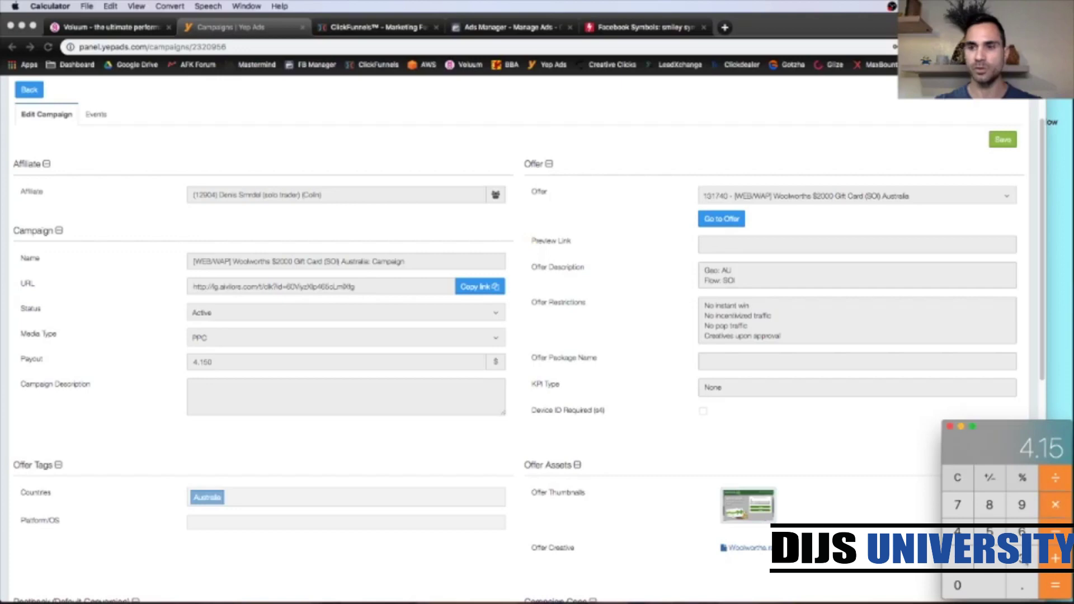
click(1024, 563)
click(1050, 588)
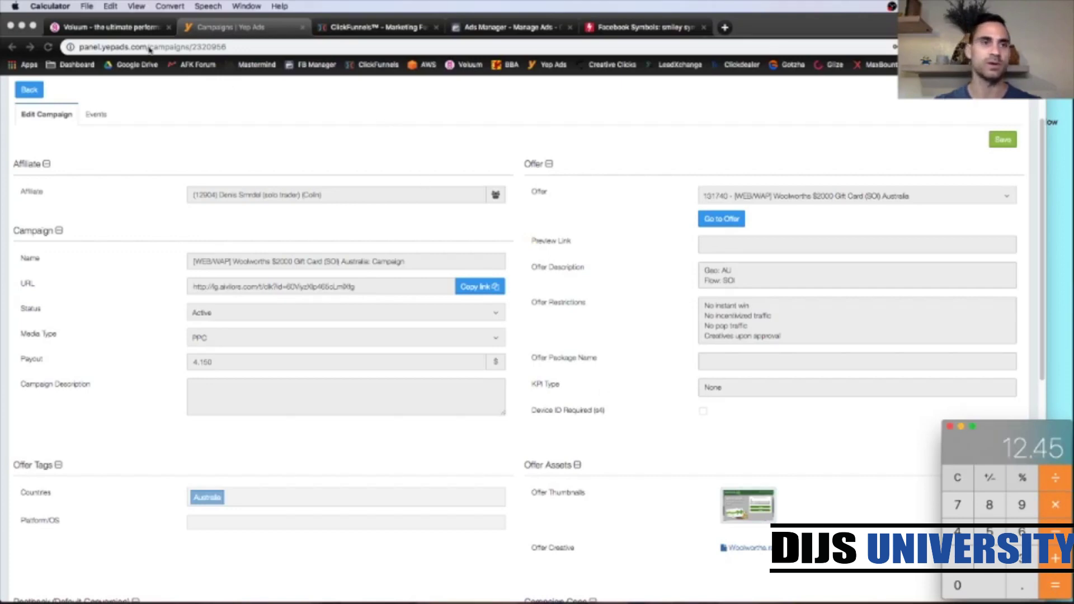
click(512, 28)
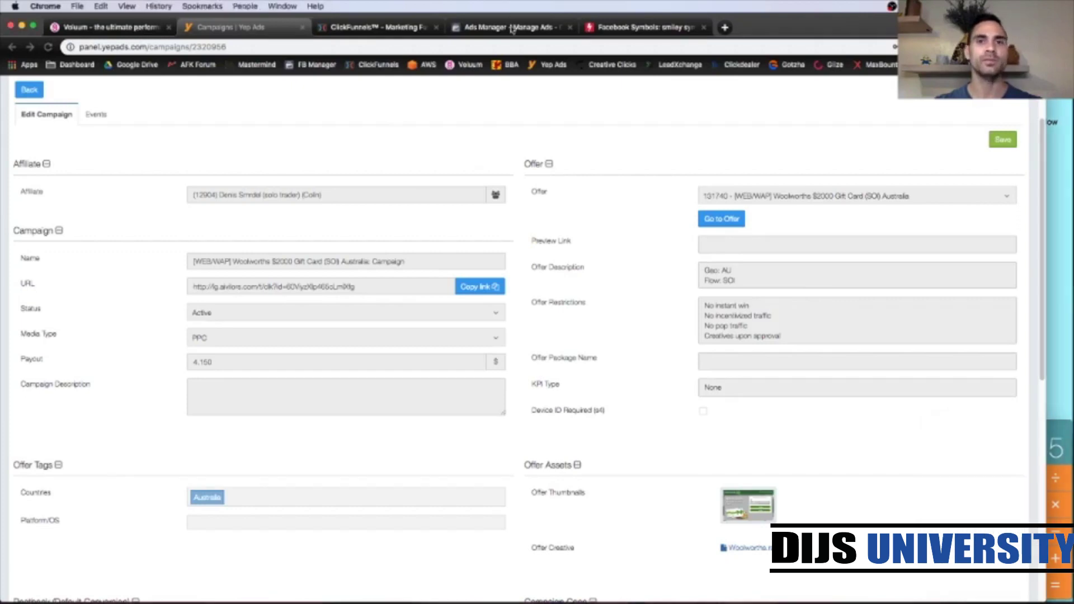
Set the ad set's daily budget to $12.45
double_click(540, 317)
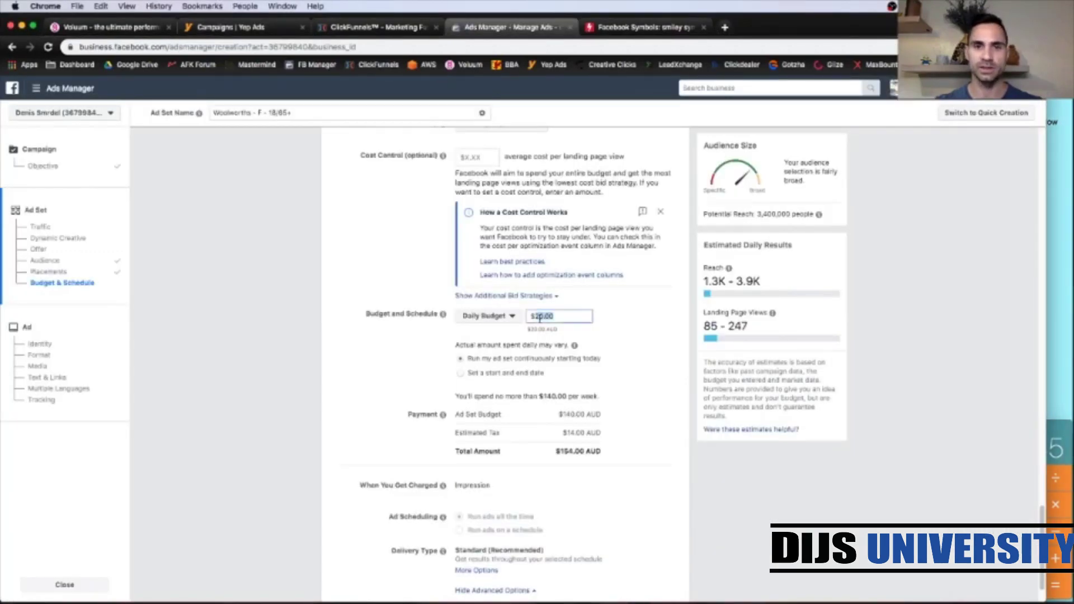
text(12)
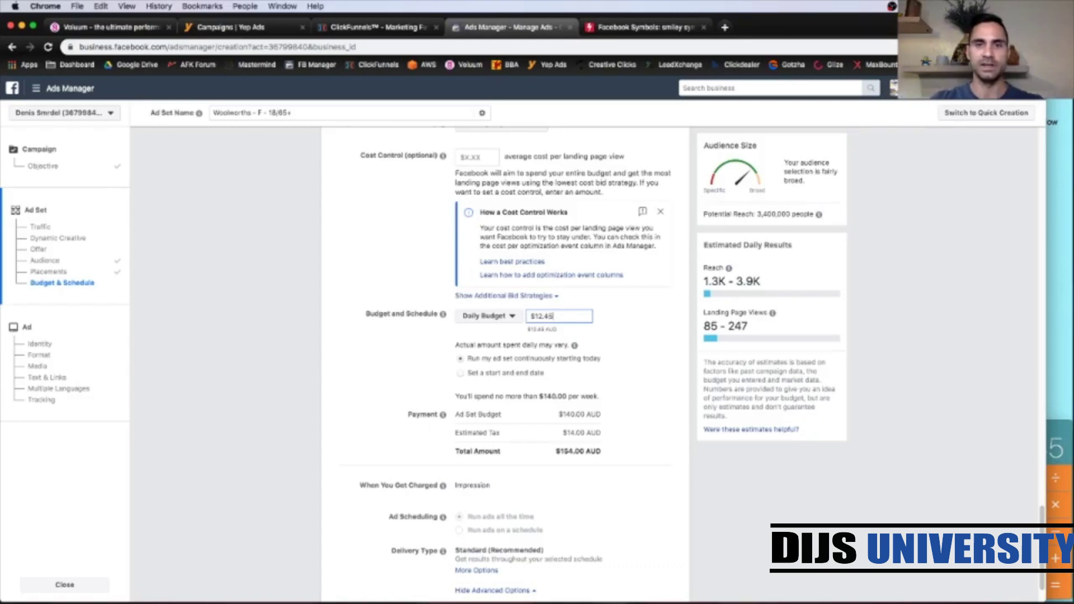
click(687, 321)
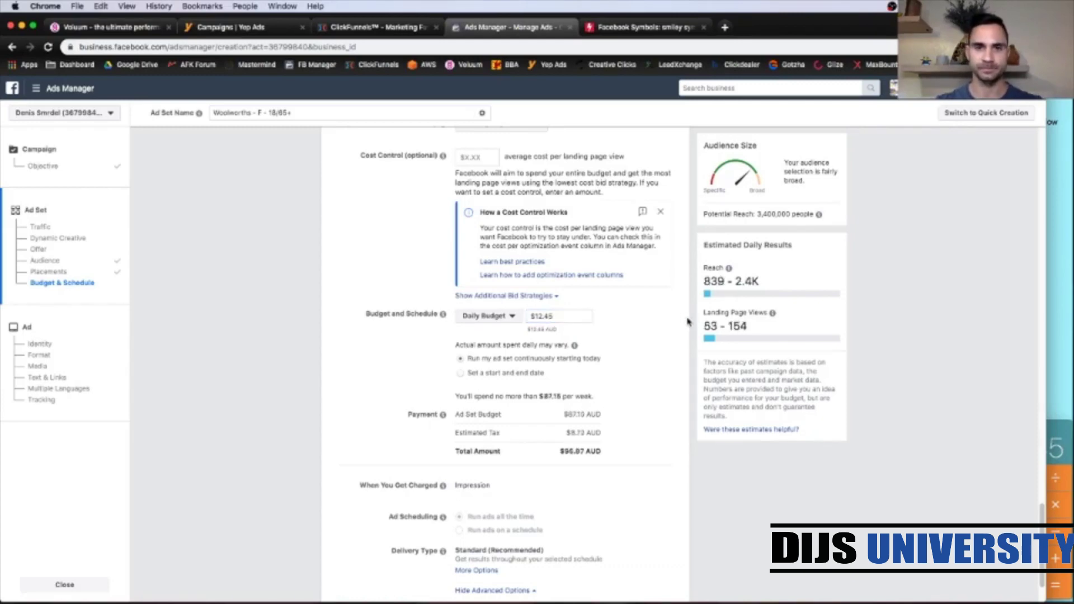
Schedule the ad set from Aug 24, 12:01 AM to Dec 12, 2019, and continue to the ad
click(461, 374)
click(535, 398)
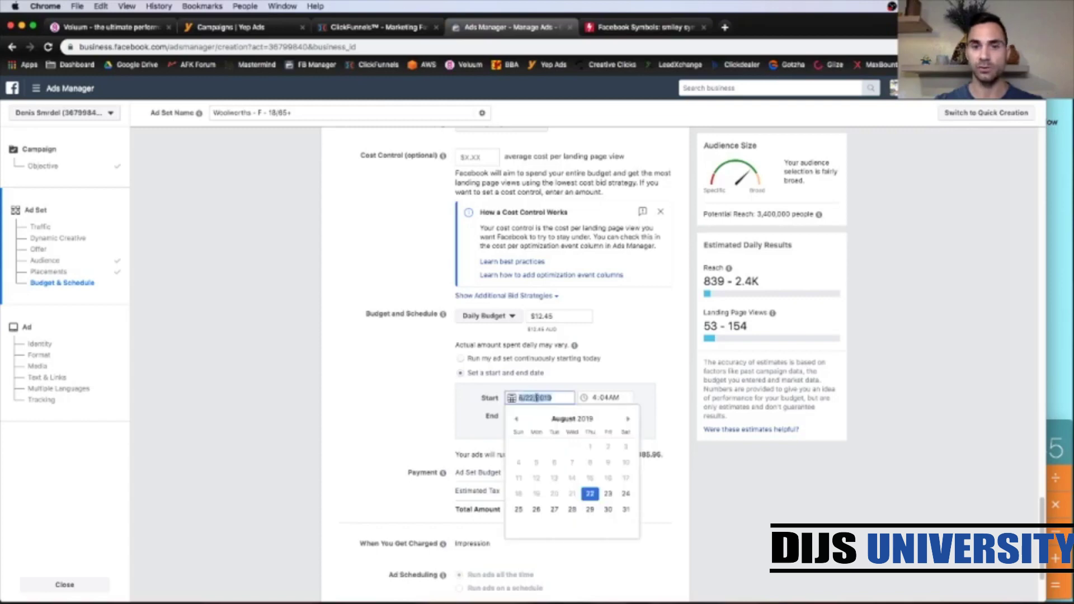
click(626, 494)
click(596, 398)
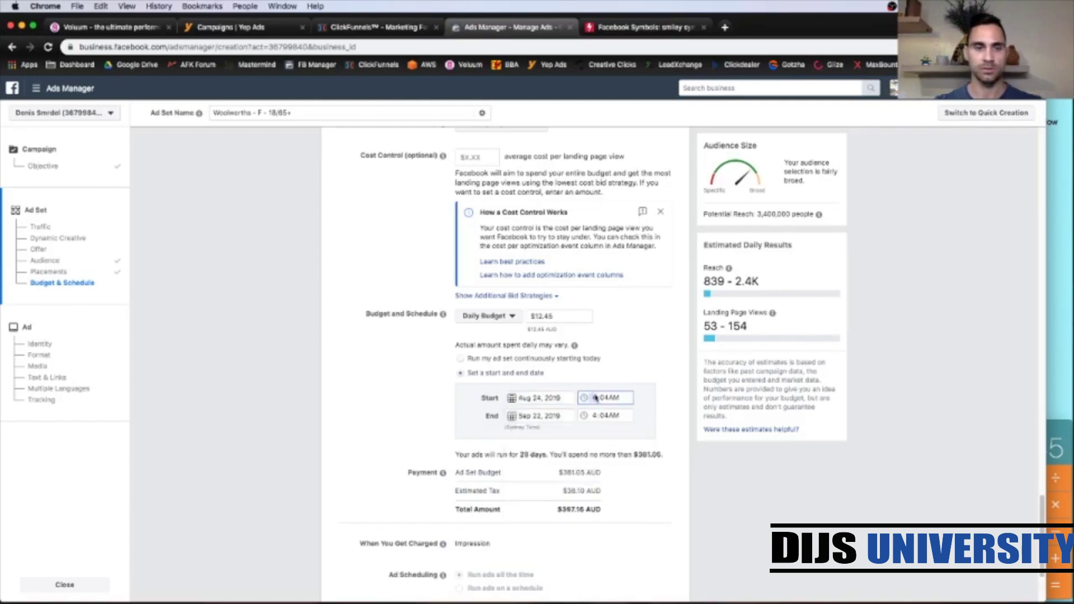
click(605, 397)
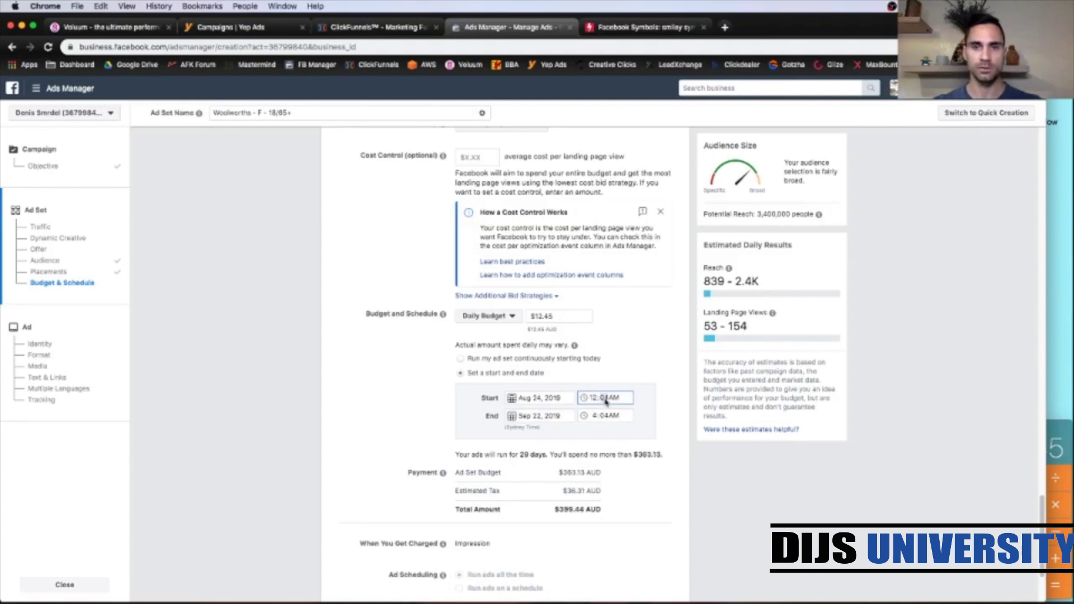
click(552, 419)
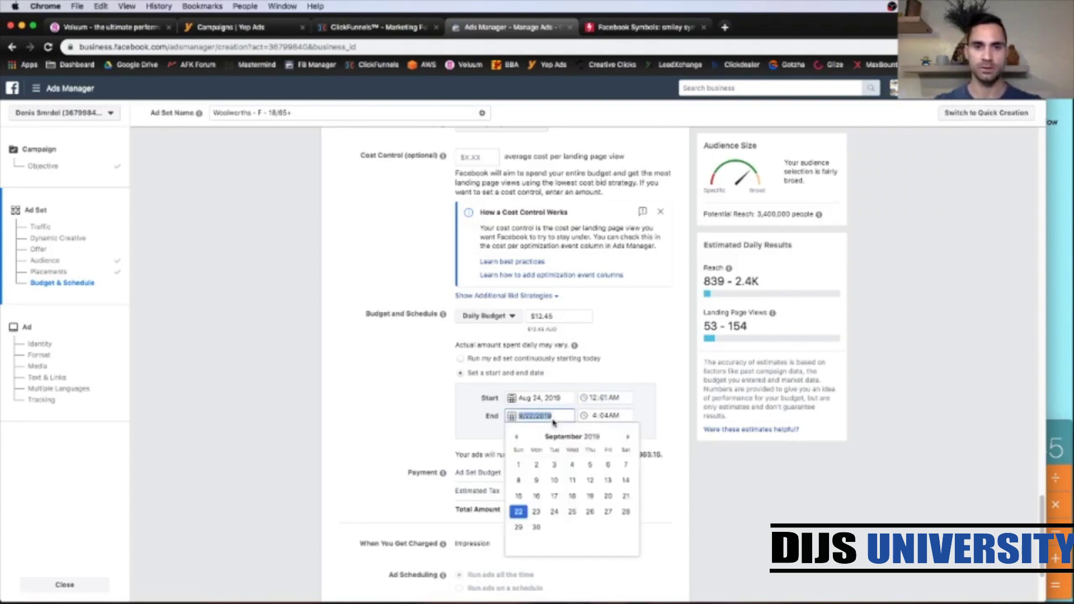
click(628, 438)
click(629, 437)
click(628, 437)
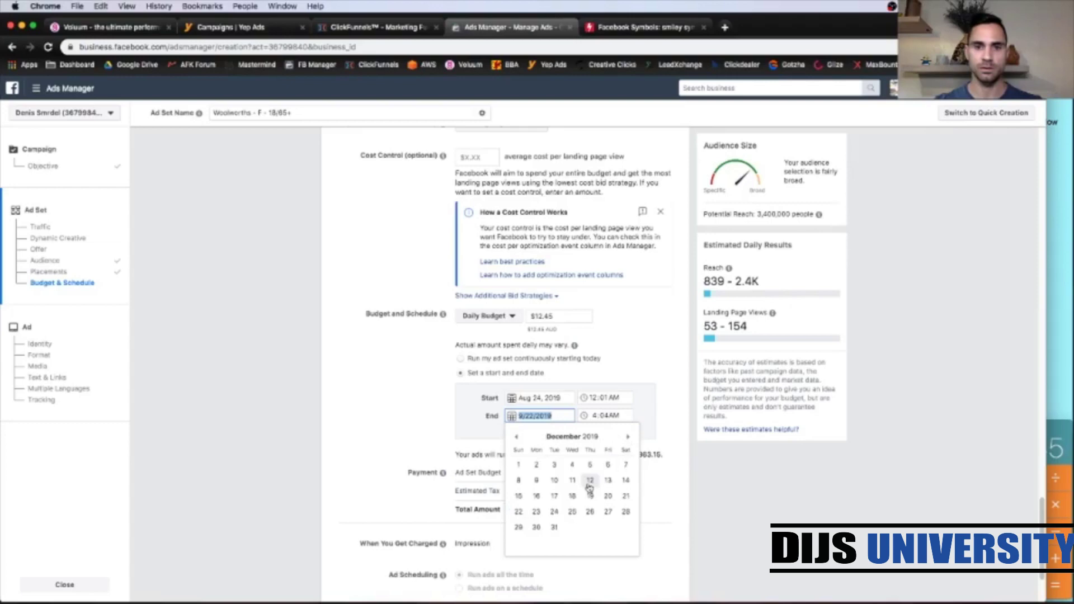
click(590, 480)
click(451, 429)
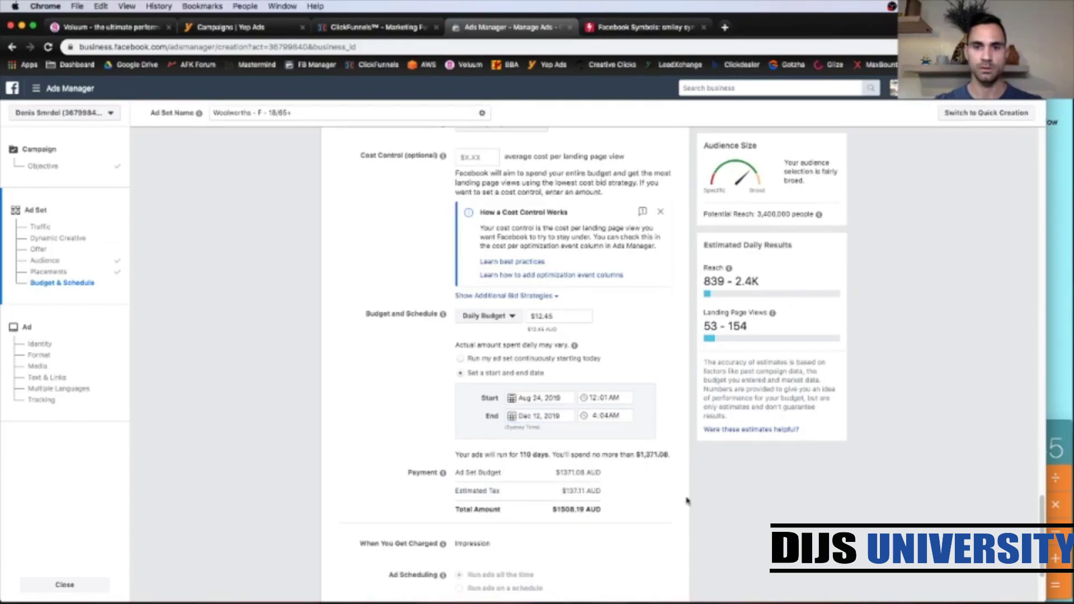
scroll(690, 505, down, 4)
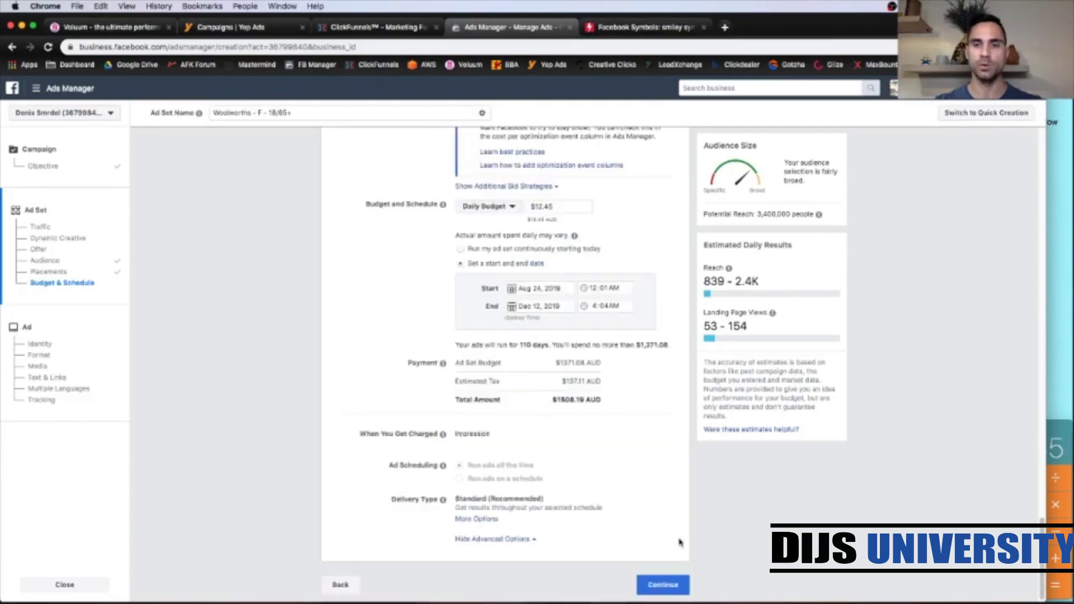
click(664, 586)
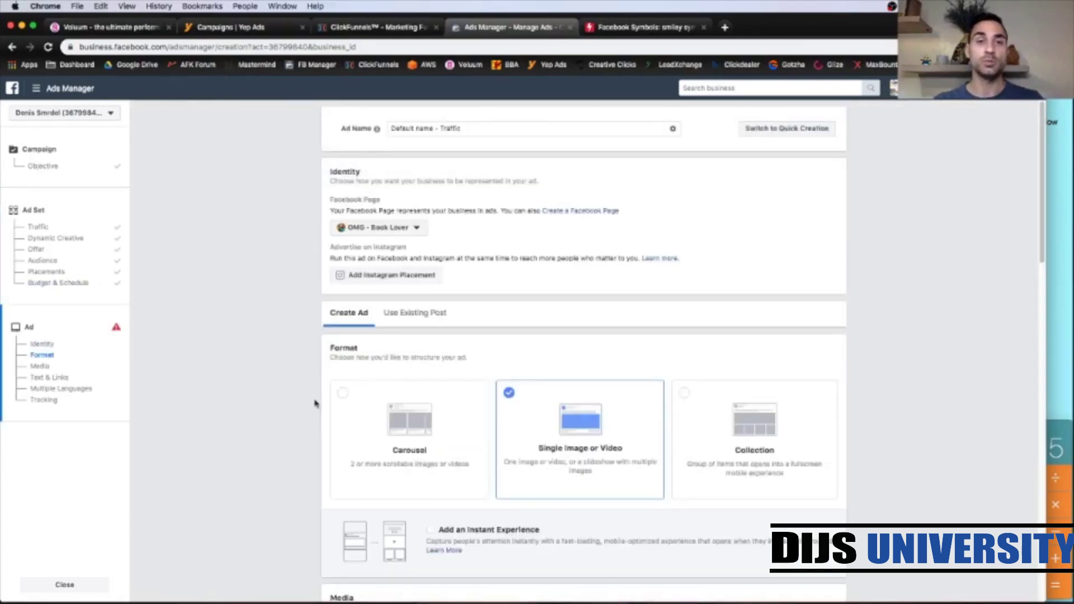
Replace the default ad name 'Default name - Traffic' with 'Adset 1'
triple_click(459, 129)
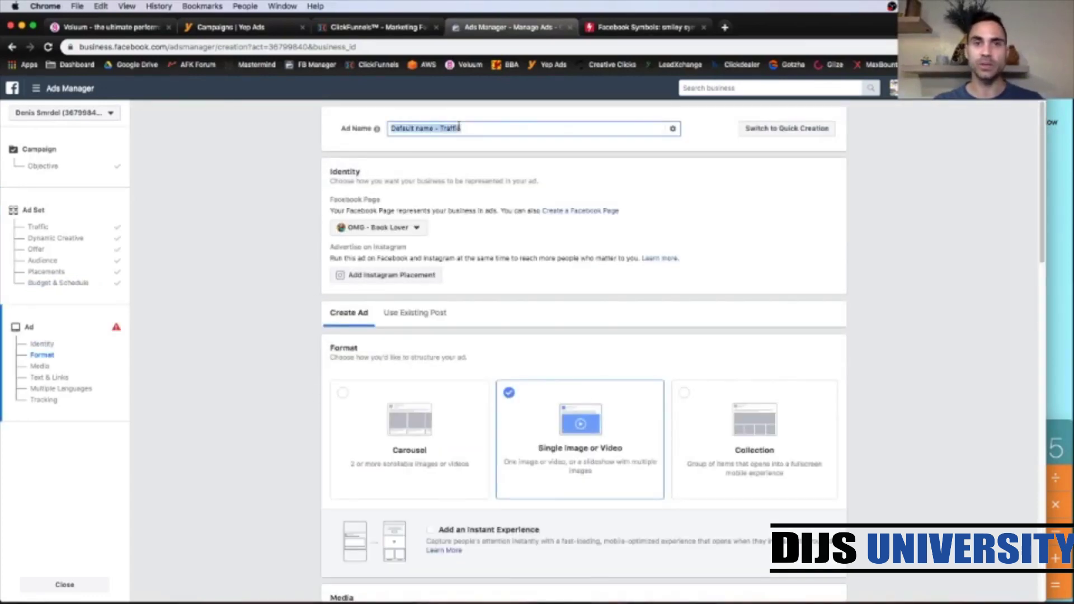
text(A)
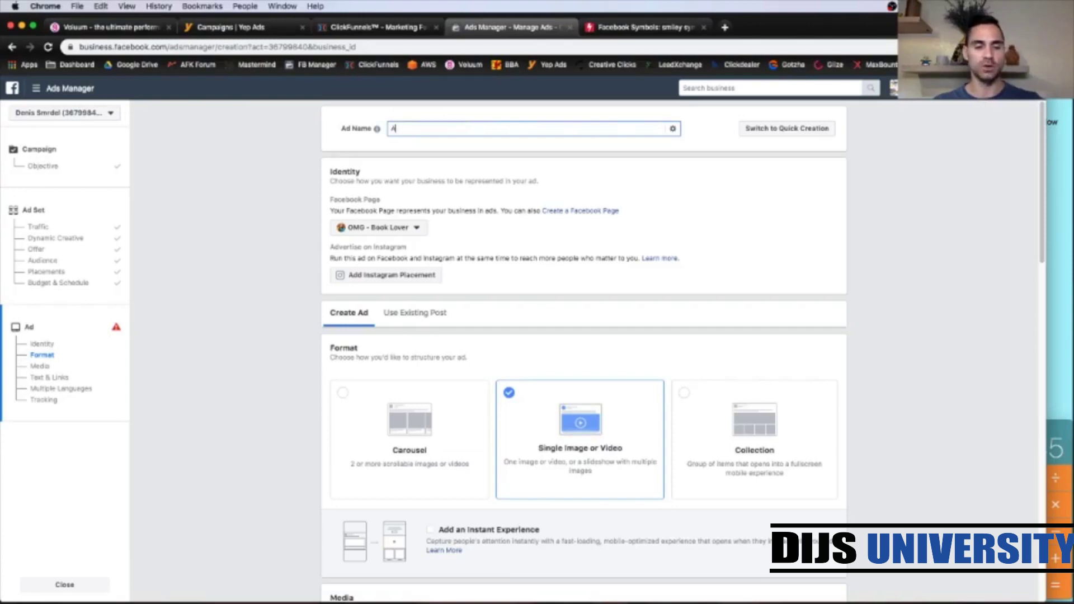
text(dsat 1)
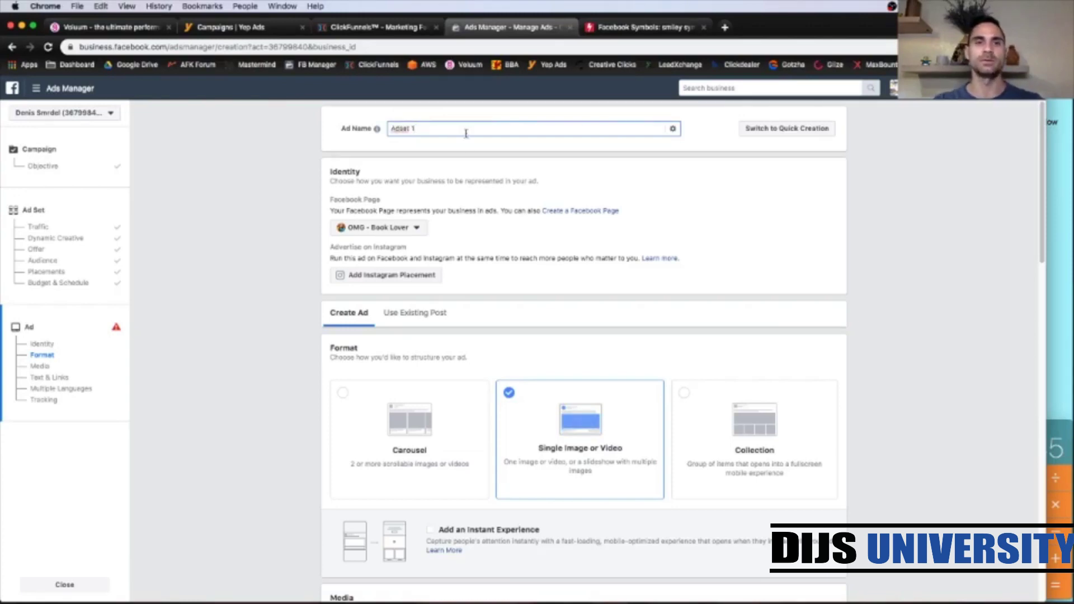
click(454, 156)
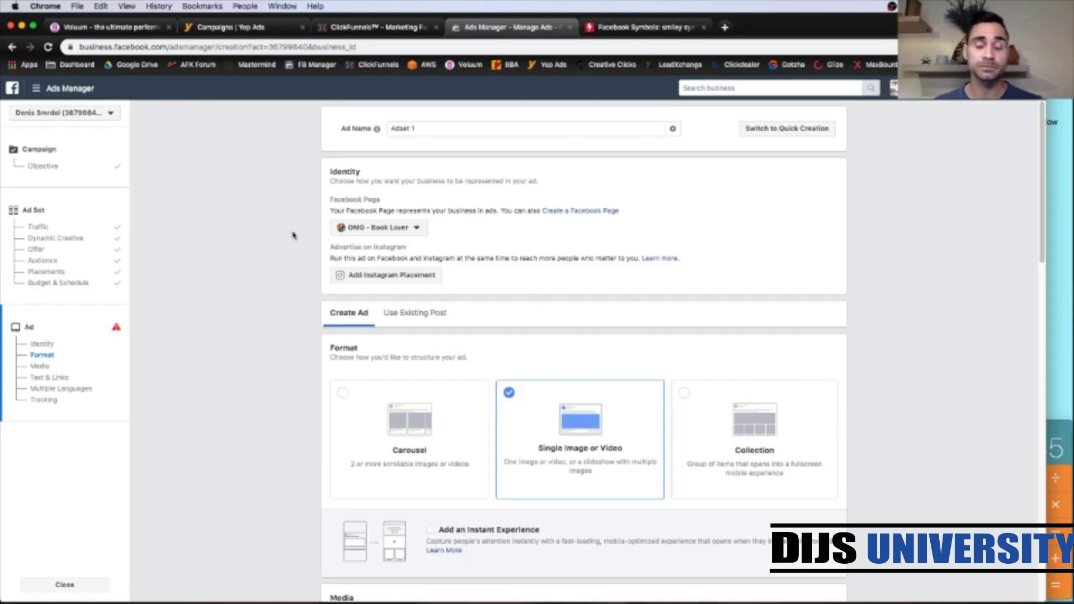
scroll(295, 242, down, 1)
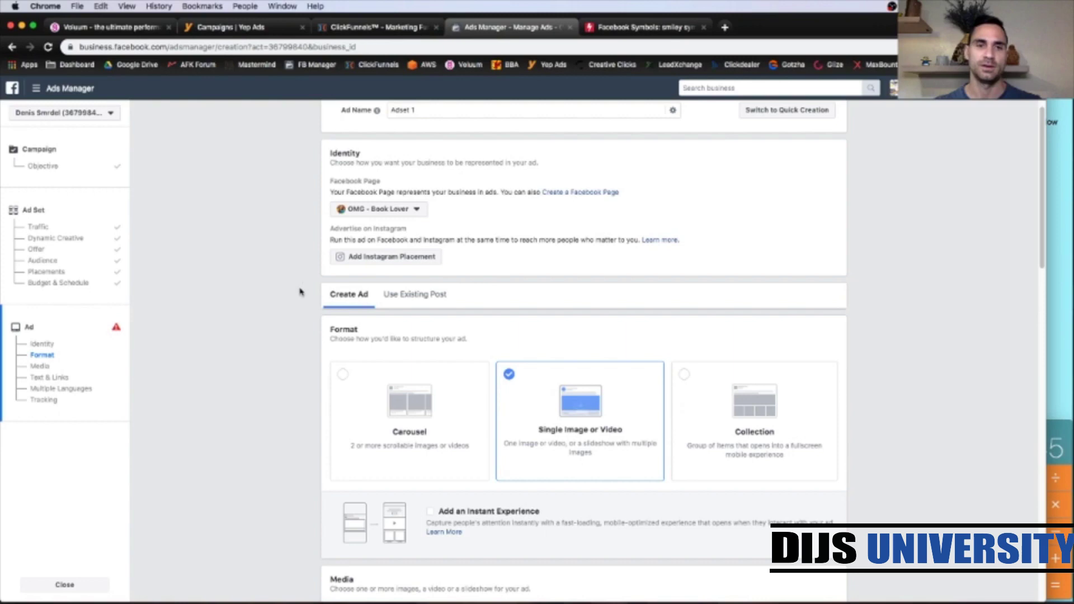
scroll(299, 291, down, 5)
scroll(300, 291, down, 2)
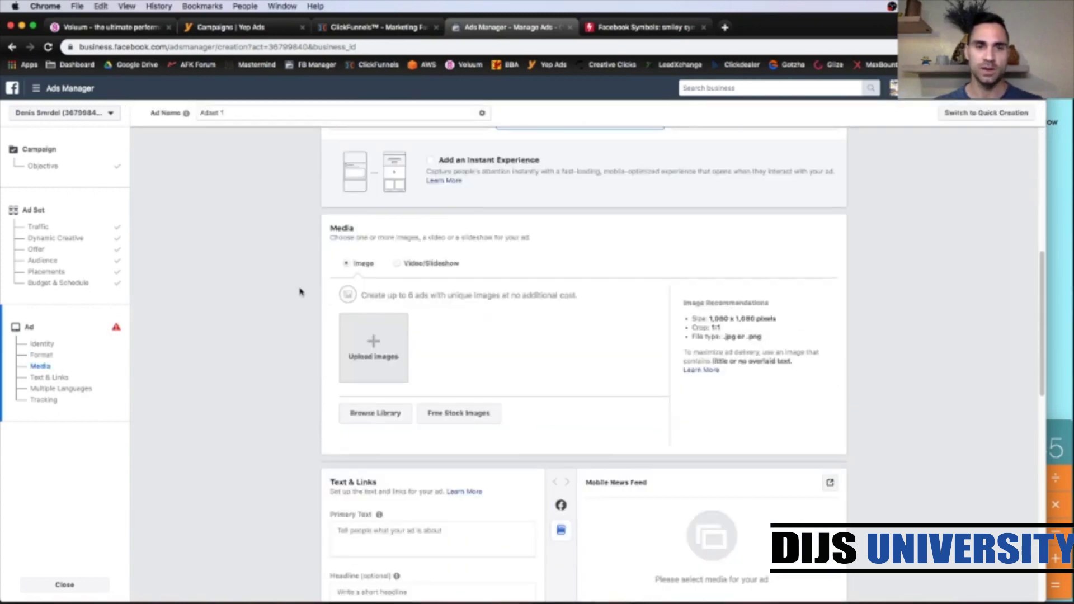
Upload 1.png and 2.png from Downloads as the ad's images
click(372, 351)
click(443, 83)
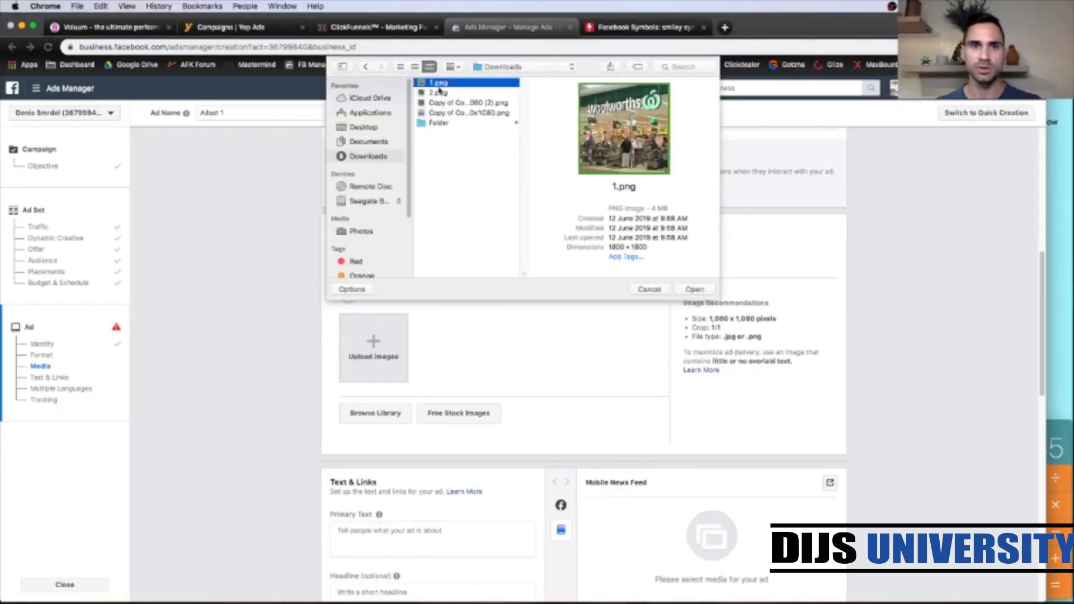
shift+click(439, 93)
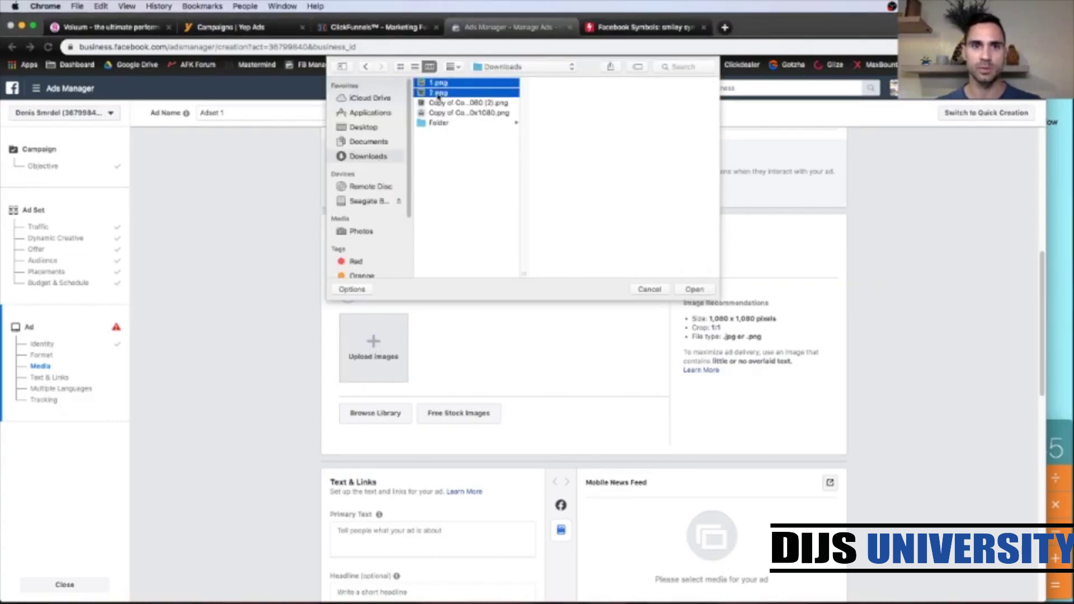
click(694, 290)
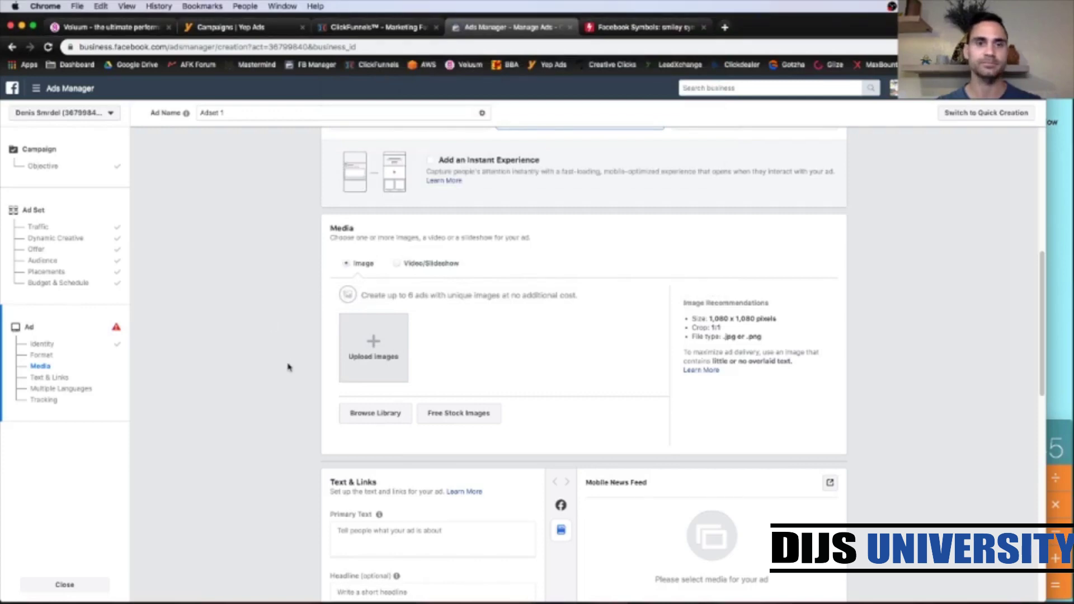
scroll(294, 335, down, 5)
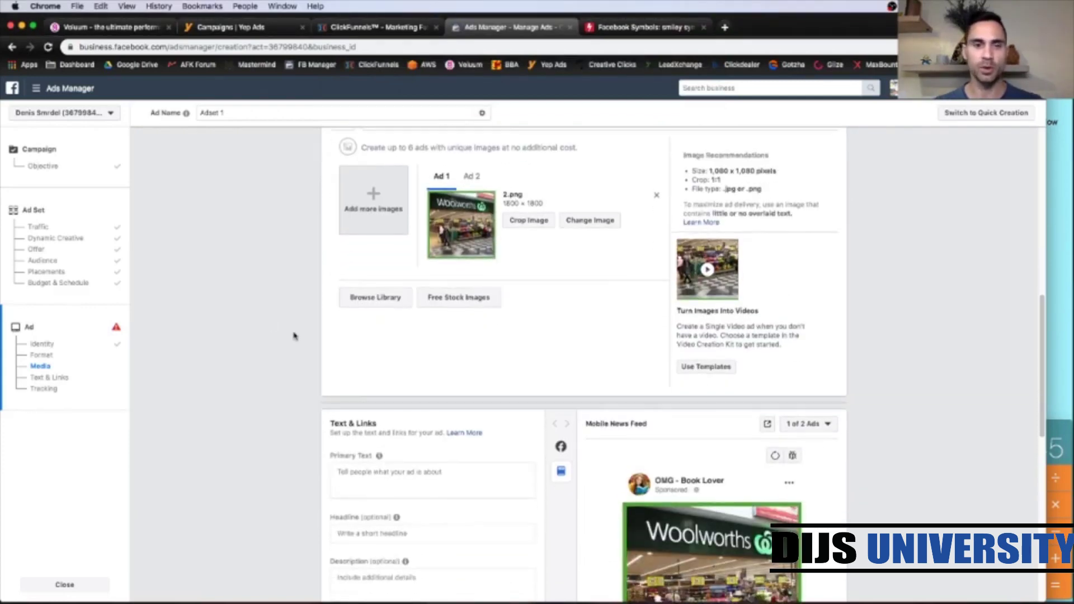
scroll(294, 336, down, 3)
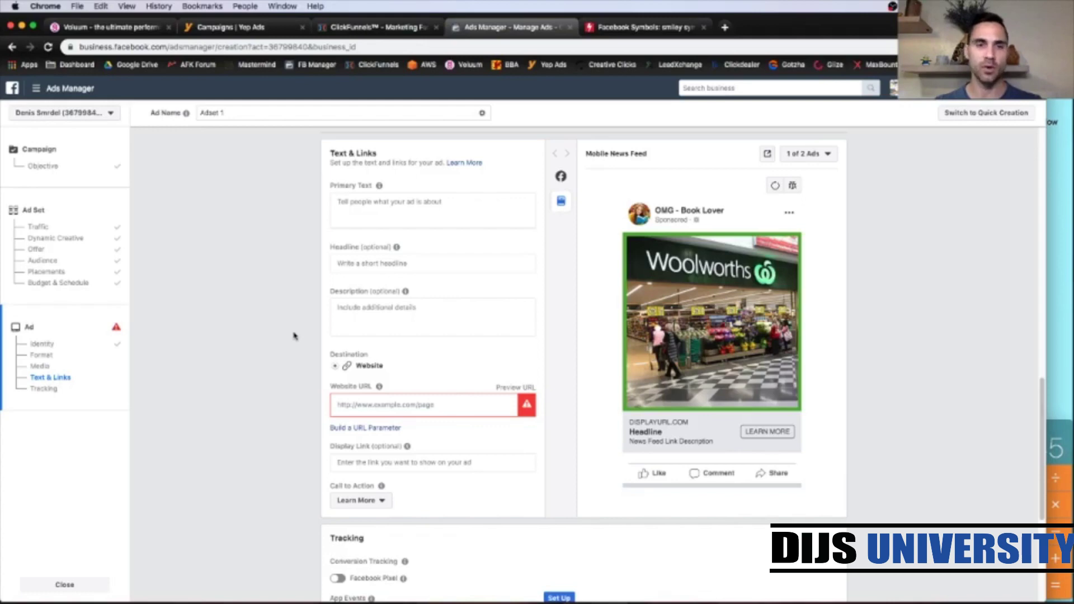
Copy the Direct tracking URL - lander from the Voluum Woolworths campaign, then return to Ads Manager
click(115, 29)
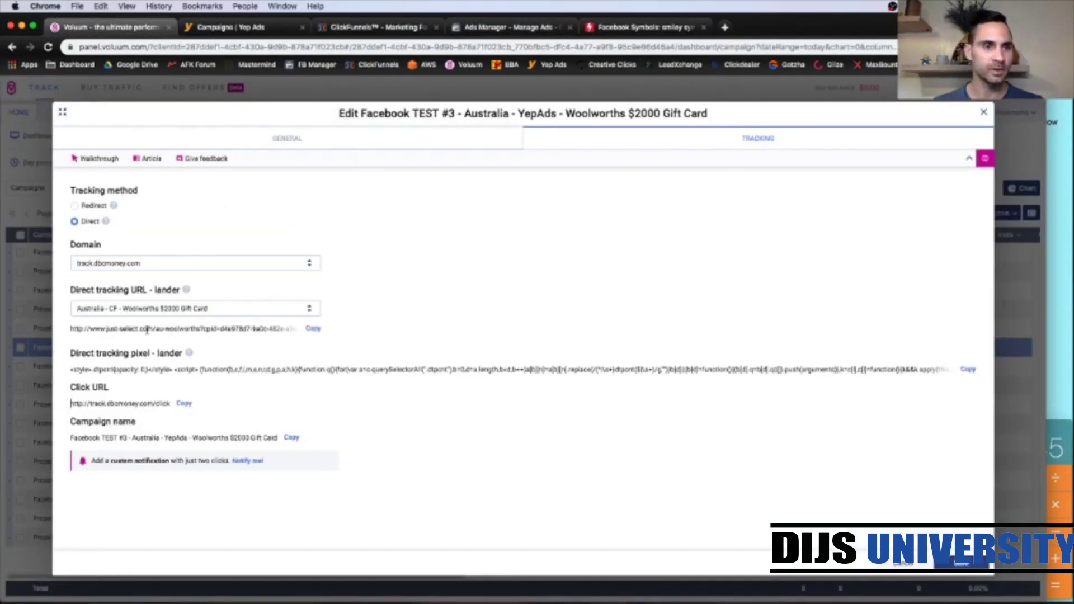
drag(72, 292, 144, 293)
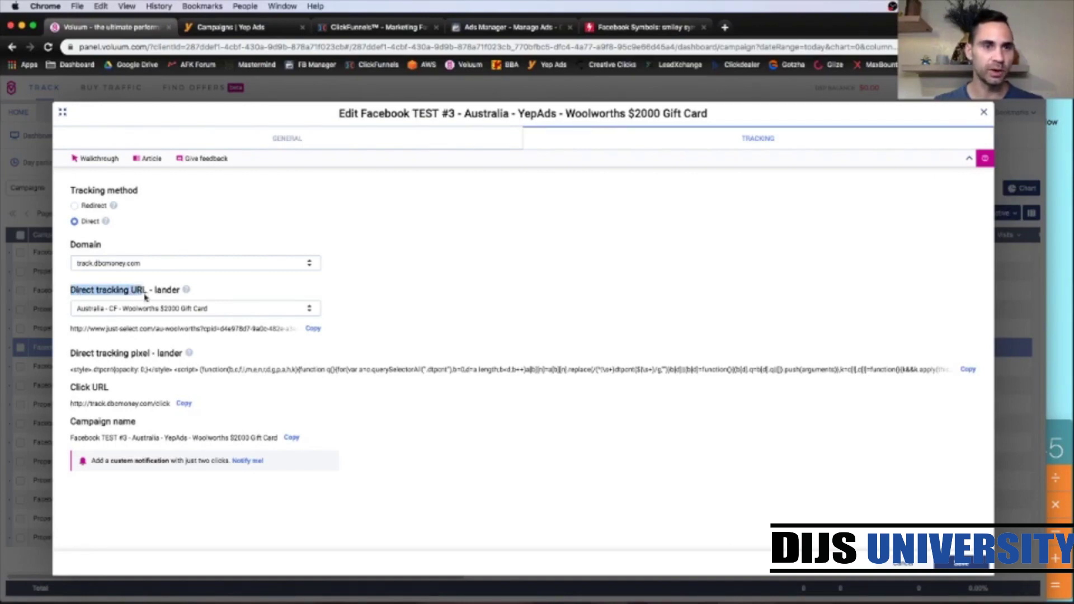
click(312, 332)
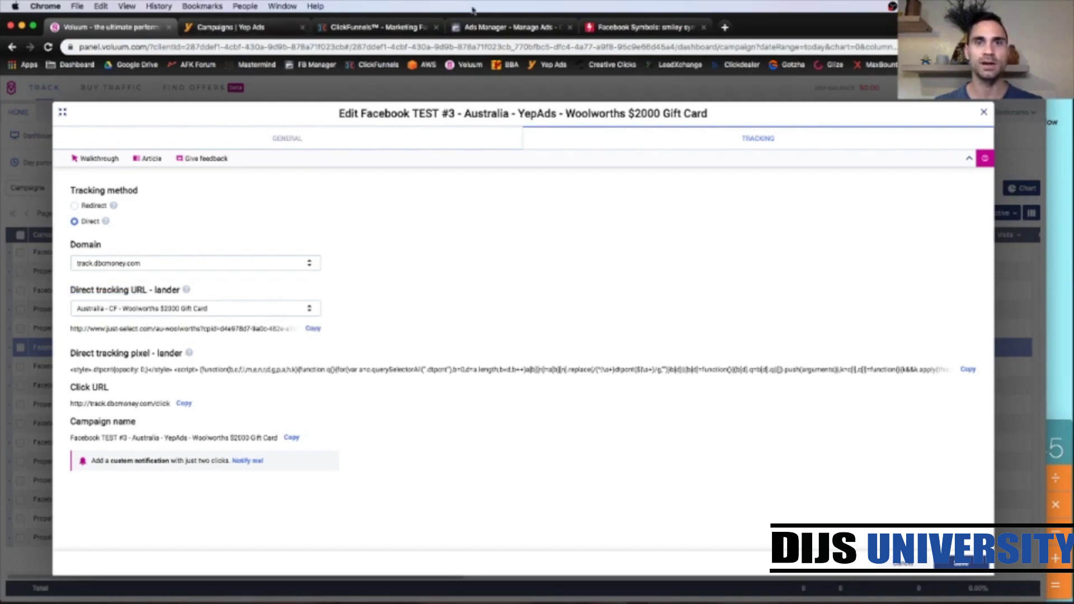
click(487, 31)
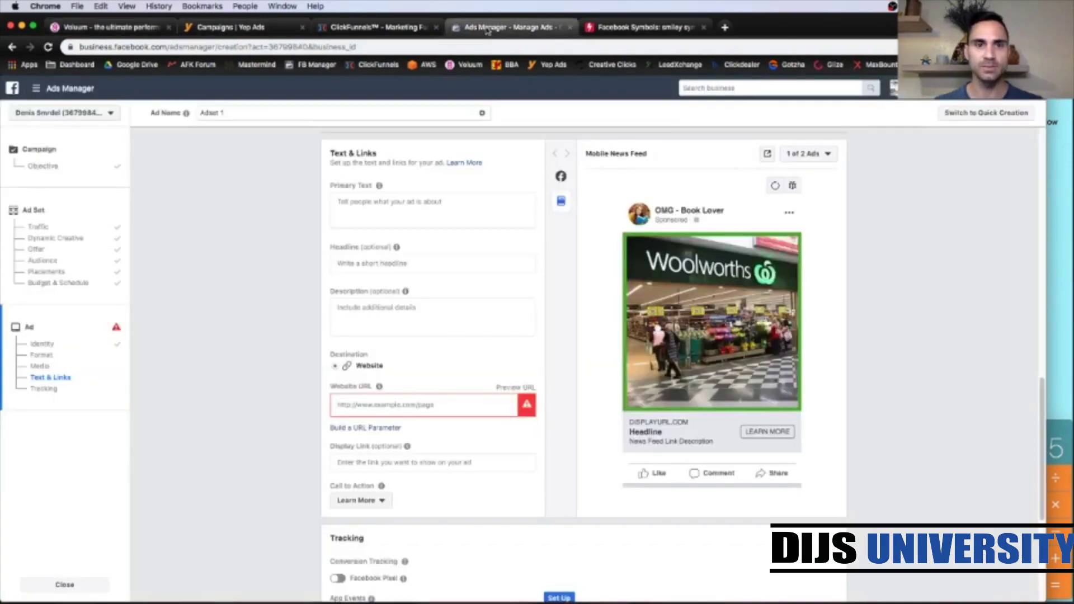
Paste the Voluum lander tracking URL as the ad's Website URL
click(376, 404)
key(super+v)
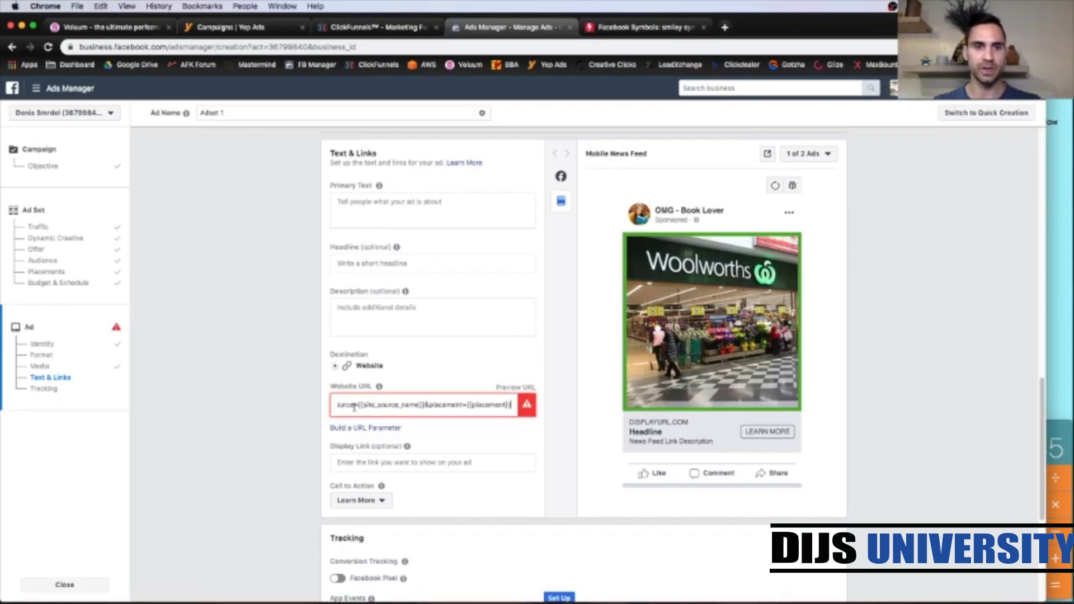
click(284, 412)
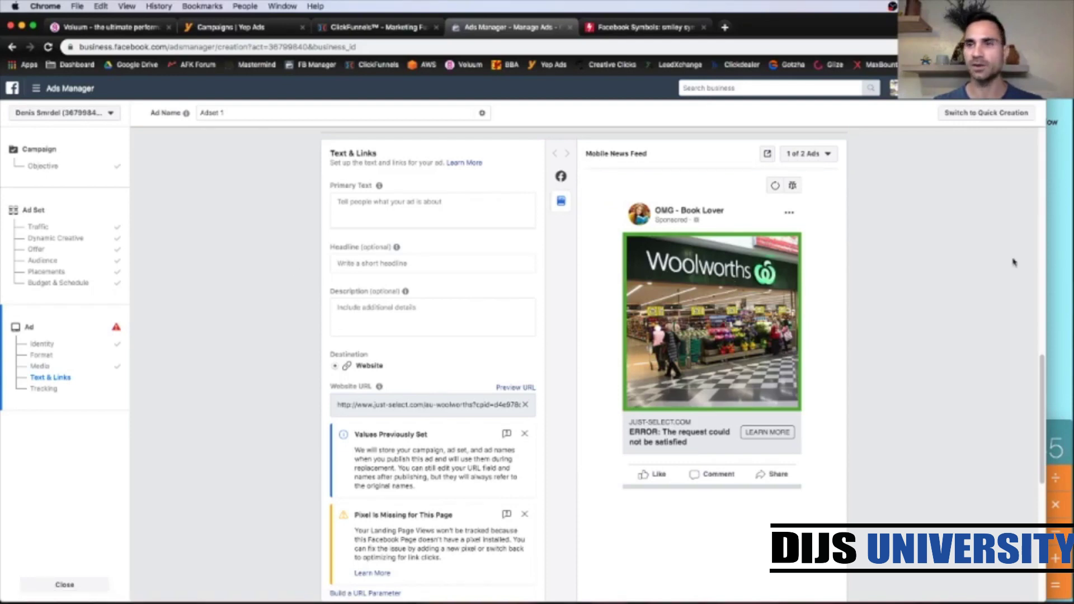
Fill the Primary Text with the Woolworths gift-card sentence from the Stickies notes
click(1053, 244)
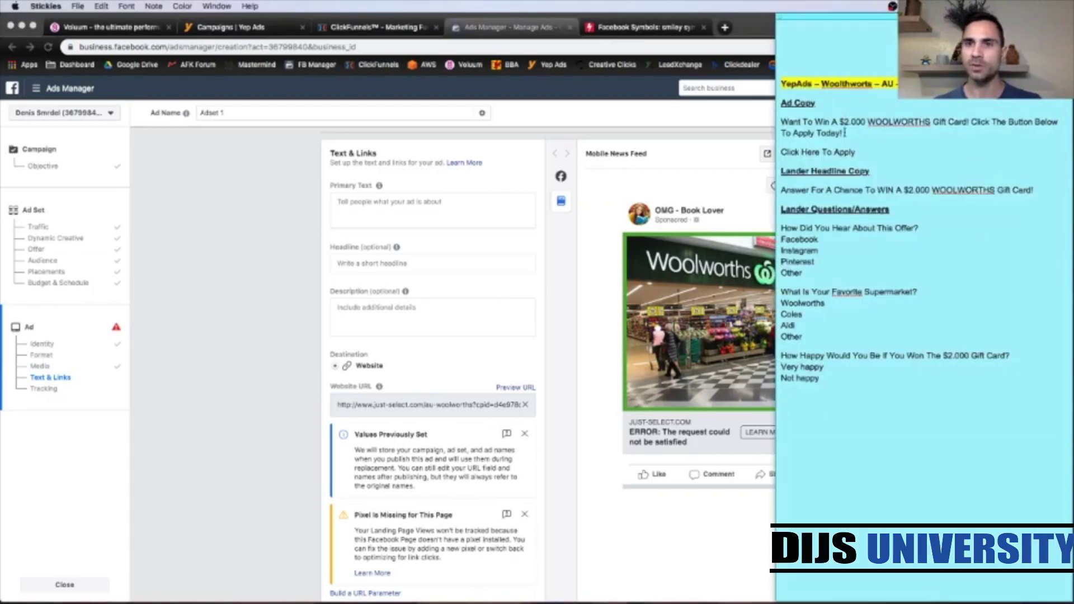
drag(845, 129, 780, 124)
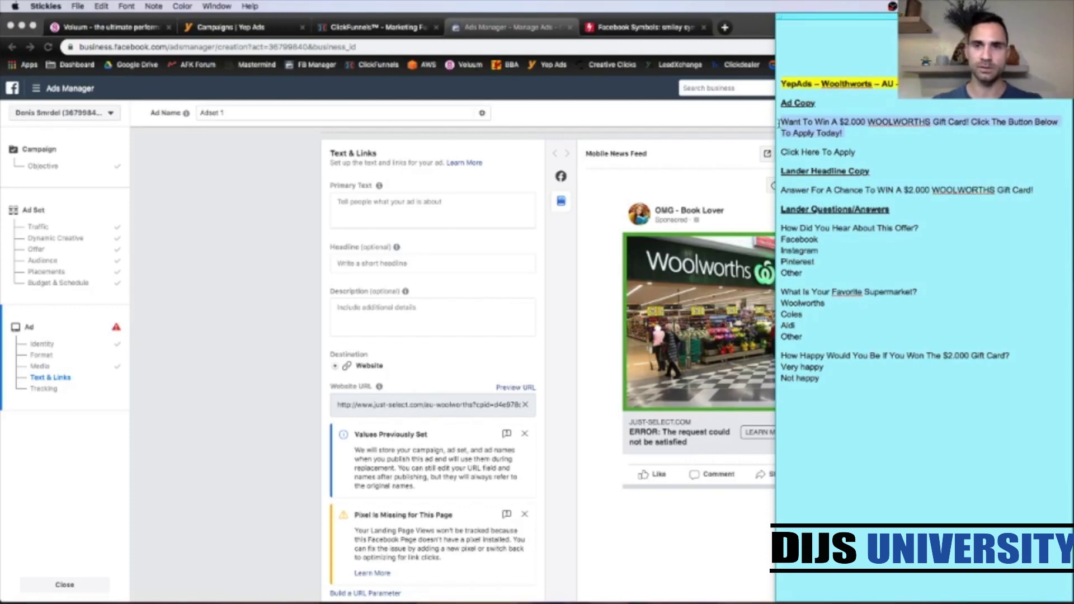
click(395, 213)
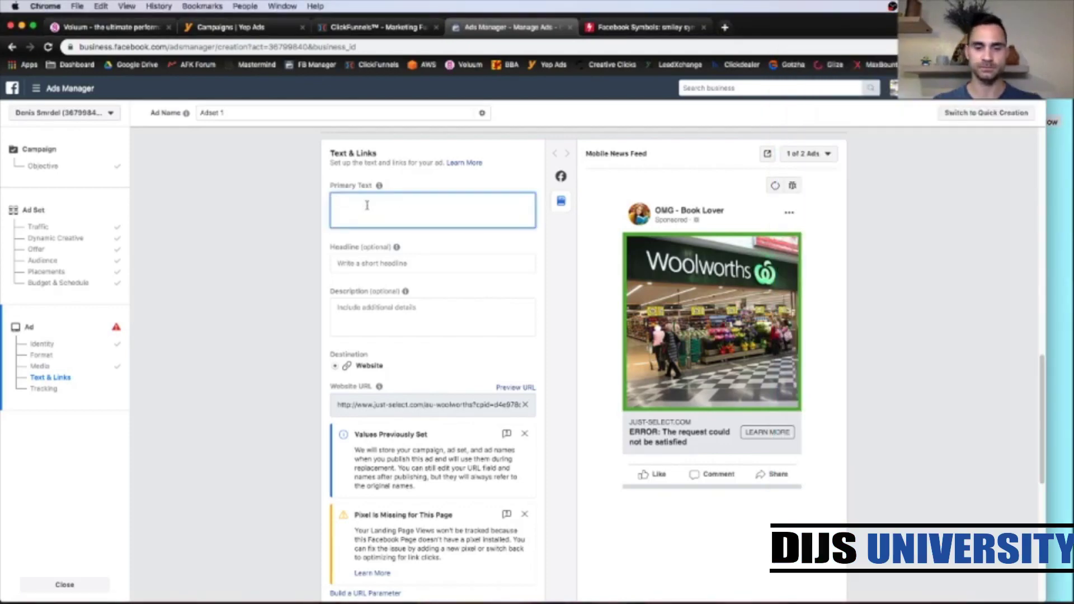
text(Want To Win A $2,000 WOOLWORTHS Gift Card! Click The Button Below To Apply Today!)
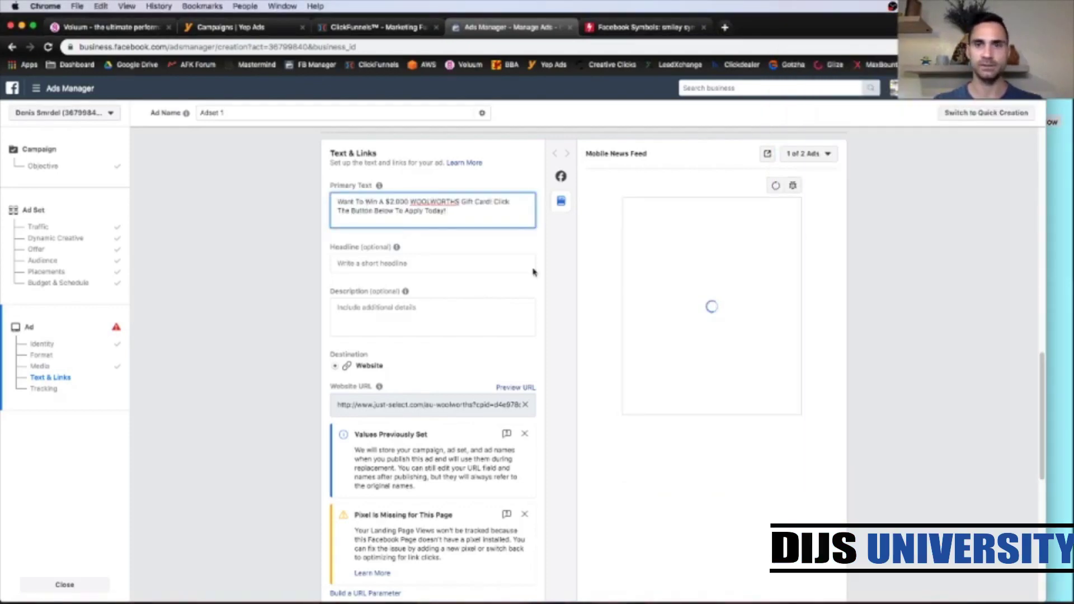
Set the ad headline to 'Click Here To Apply' from the notes
click(1055, 286)
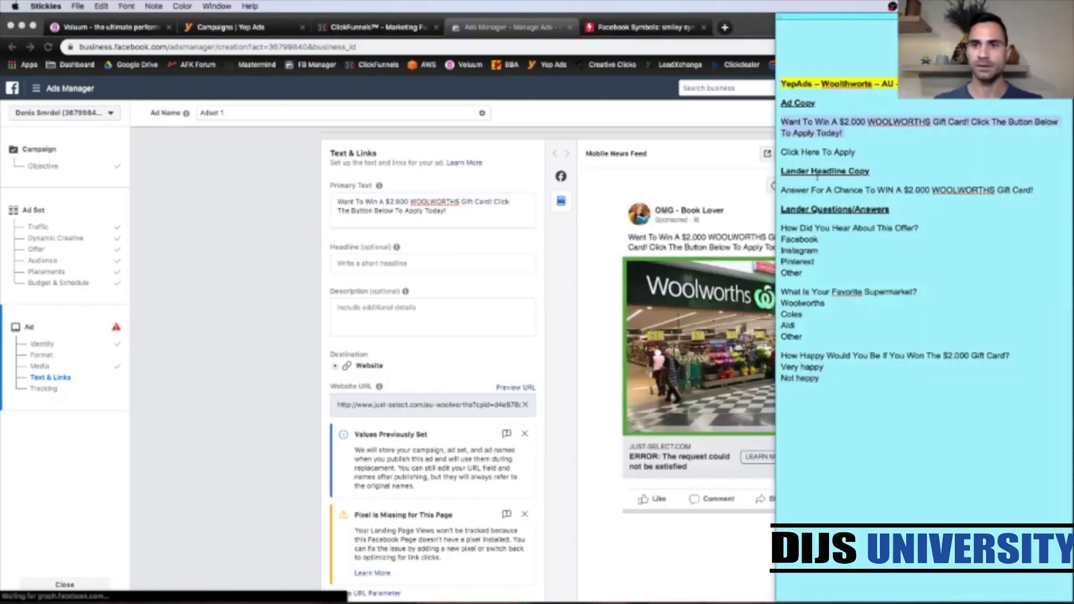
triple_click(805, 154)
key(super+c)
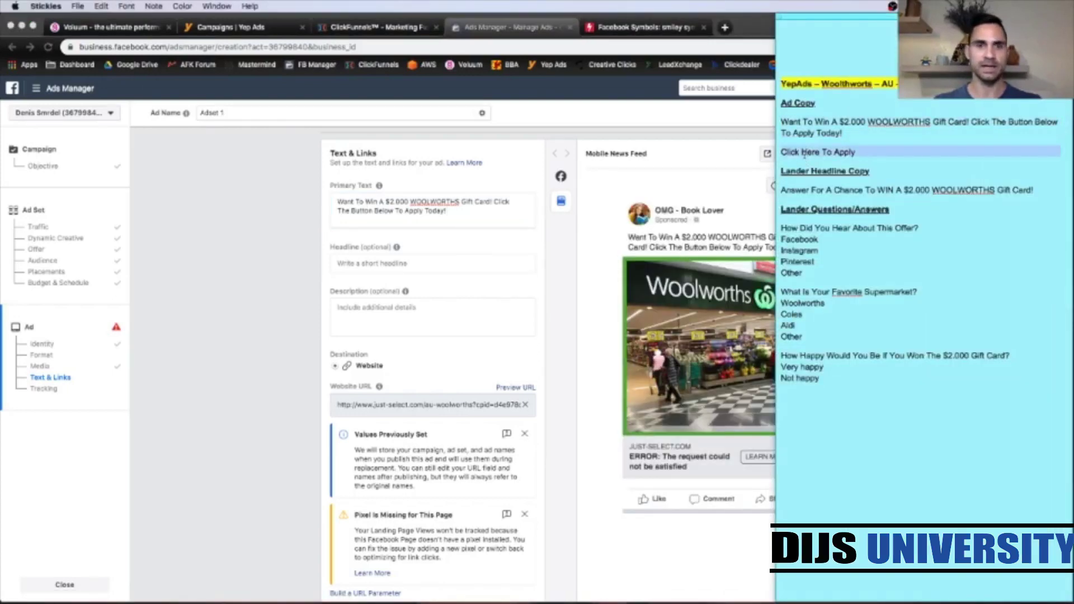
click(400, 268)
click(380, 264)
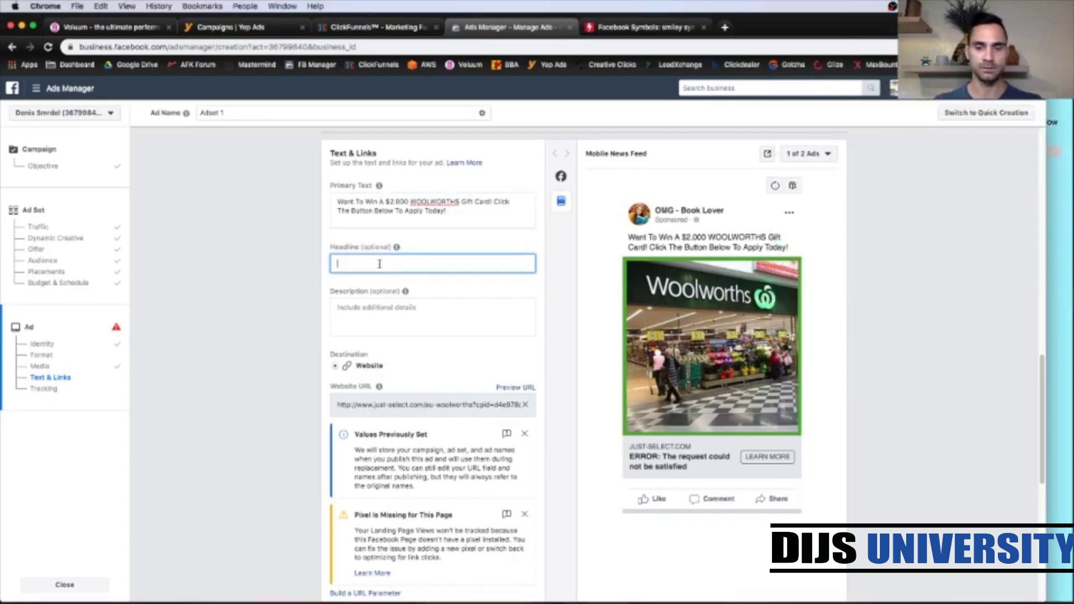
key(super+v)
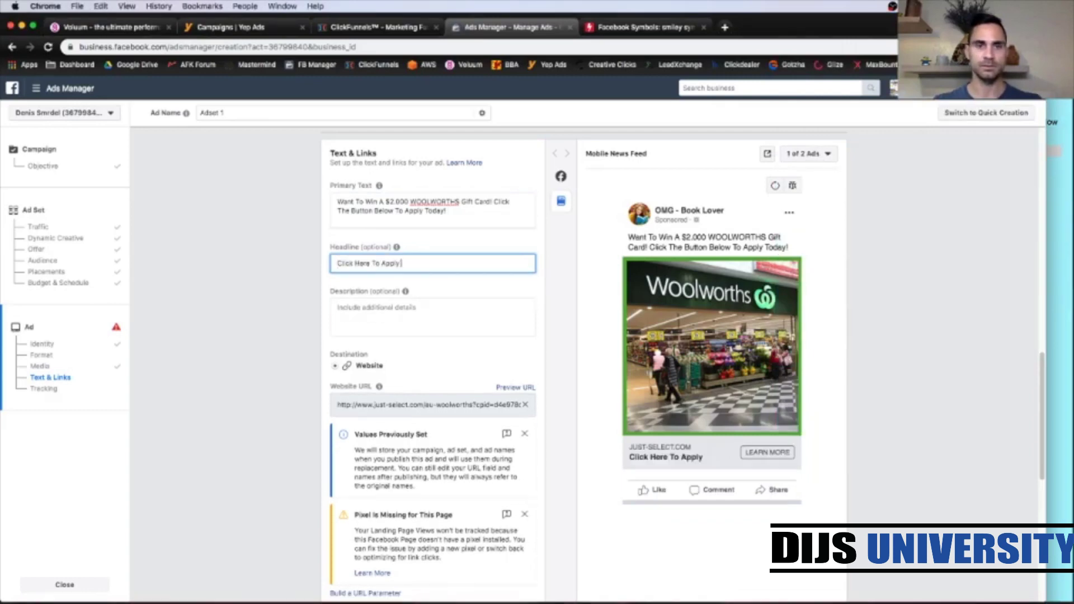
Append heart-eyes and pointing-hand emojis from PiliApp to the end of the headline
click(617, 23)
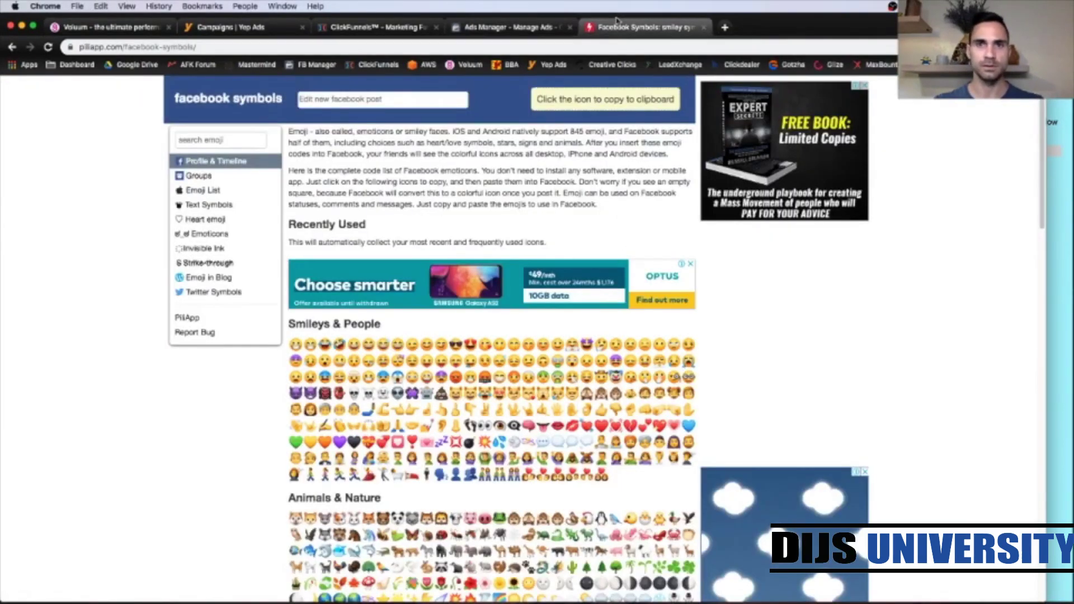
scroll(498, 456, down, 1)
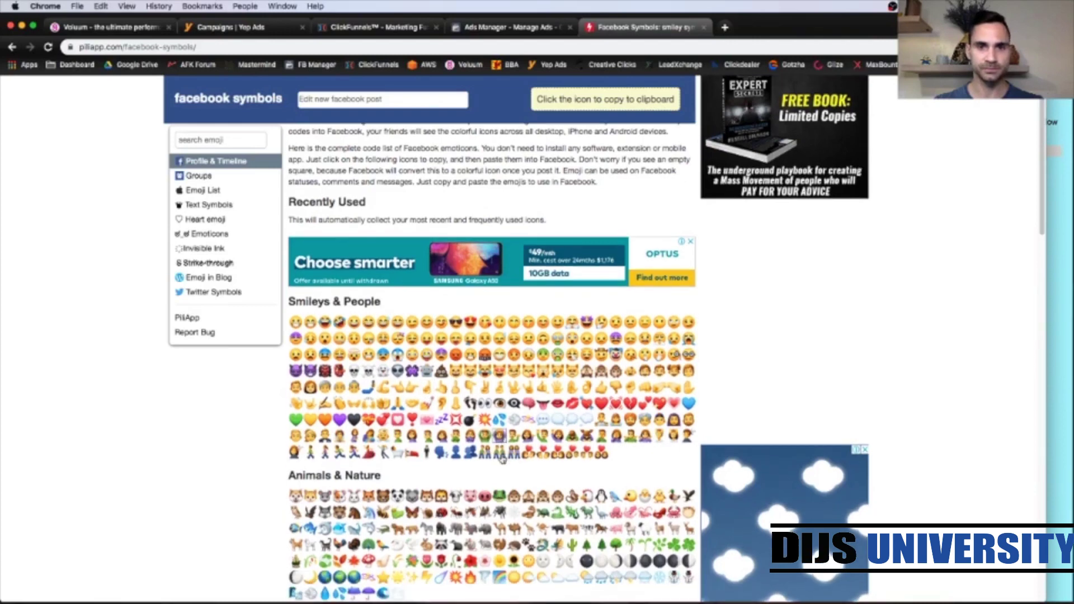
click(472, 328)
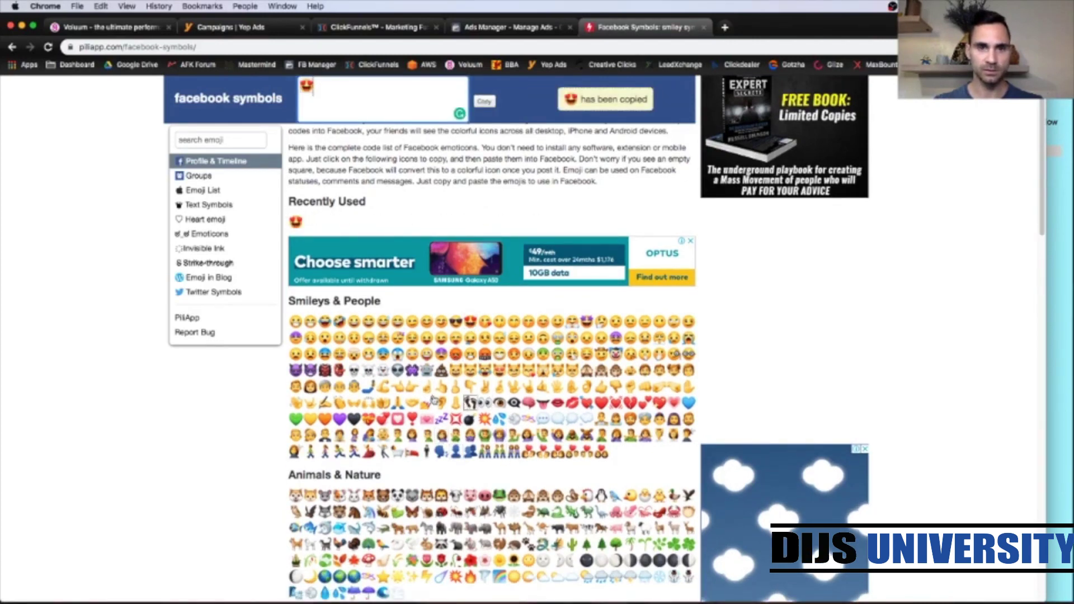
click(412, 387)
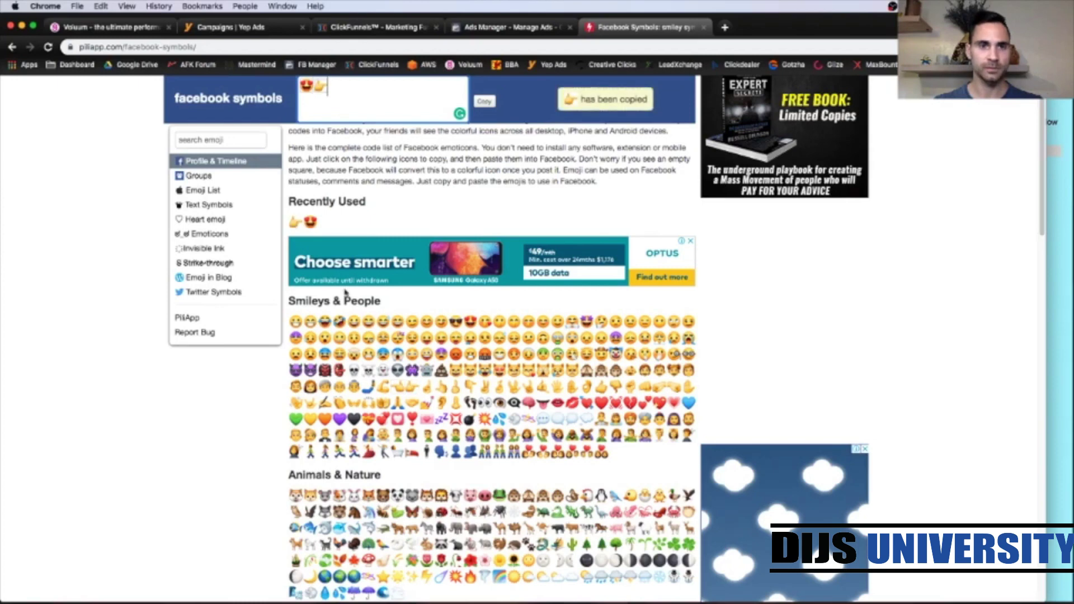
click(483, 102)
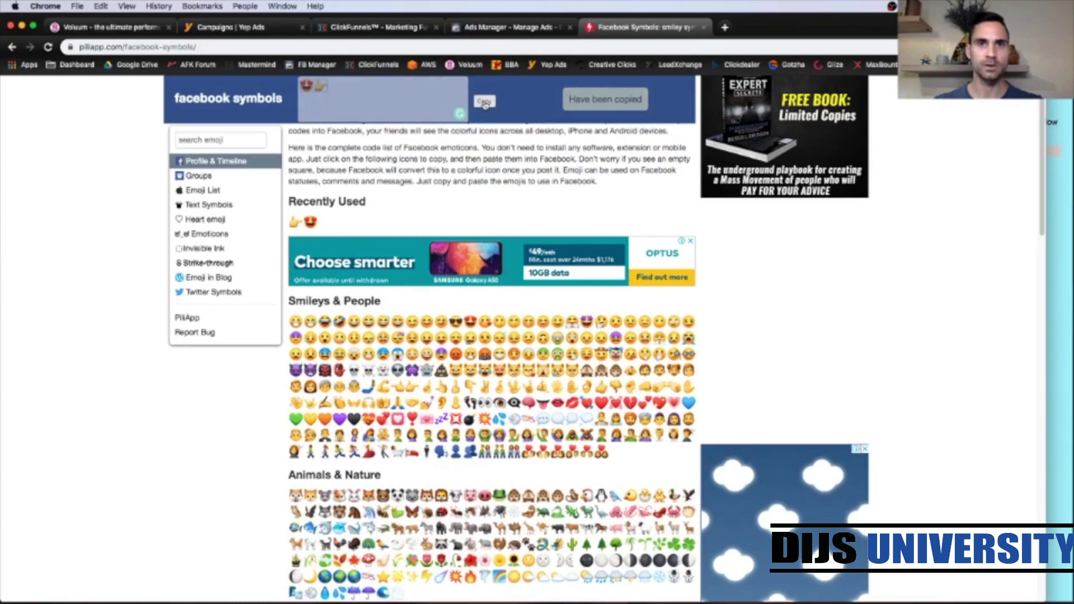
key(super+alt+Left)
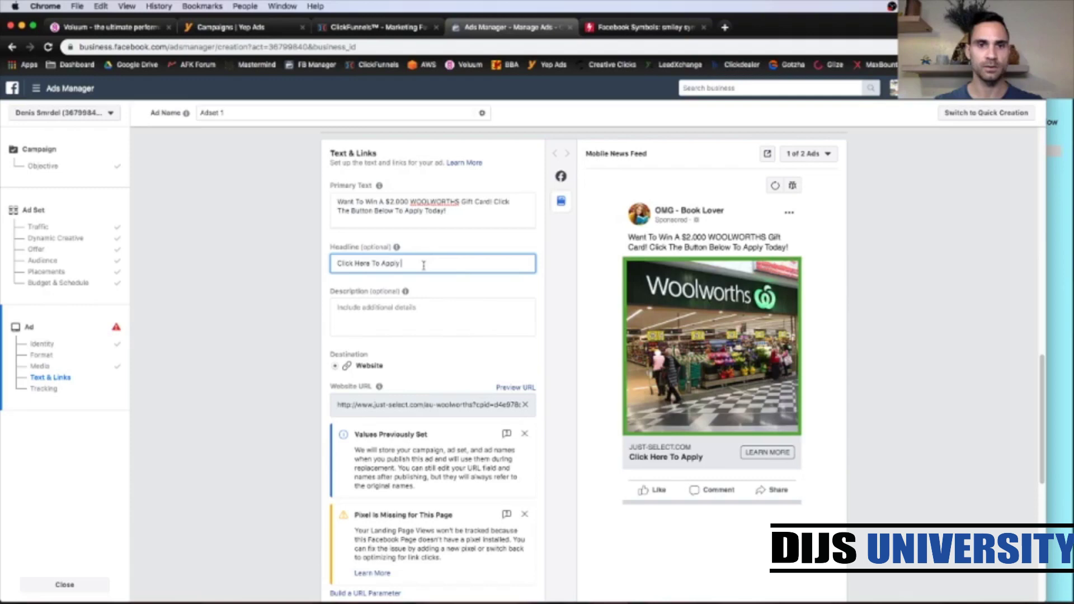
key(super+v)
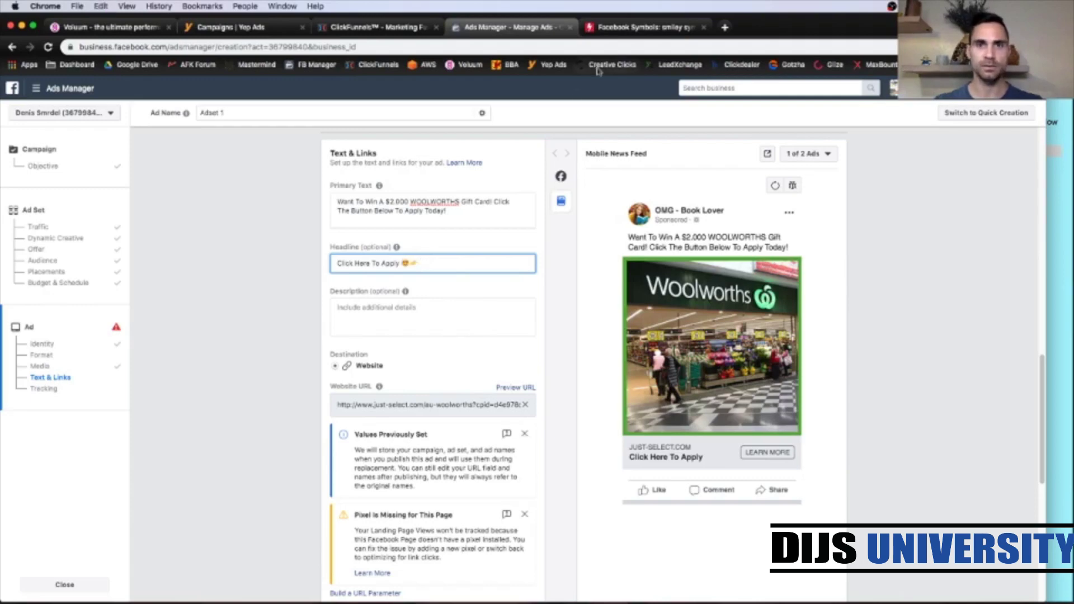
Add heart-eyes and pointing-down emojis after 'Today!' in the primary text
click(644, 27)
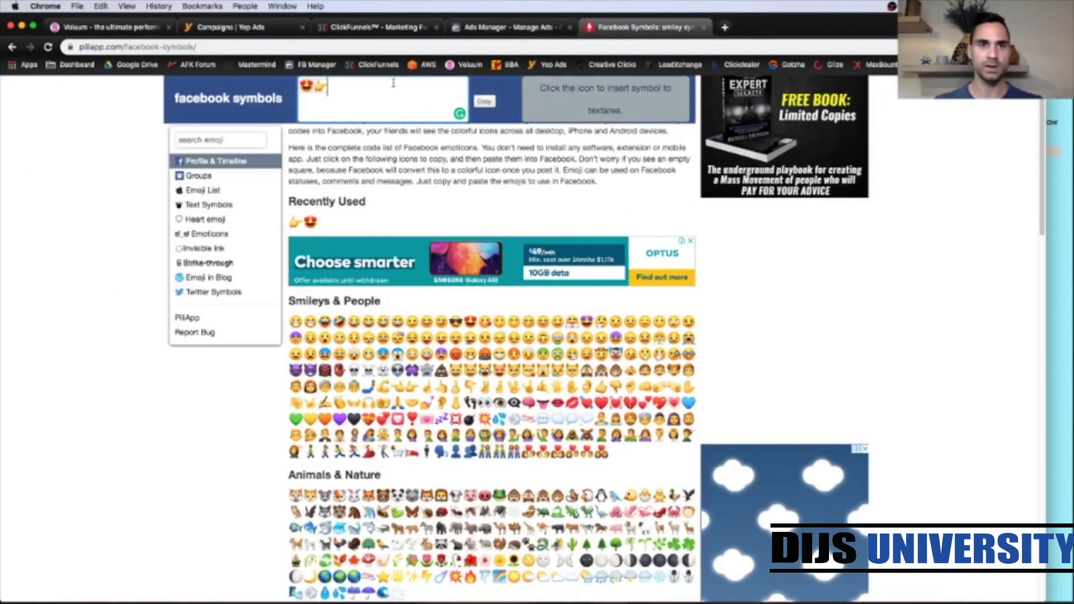
key(BackSpace)
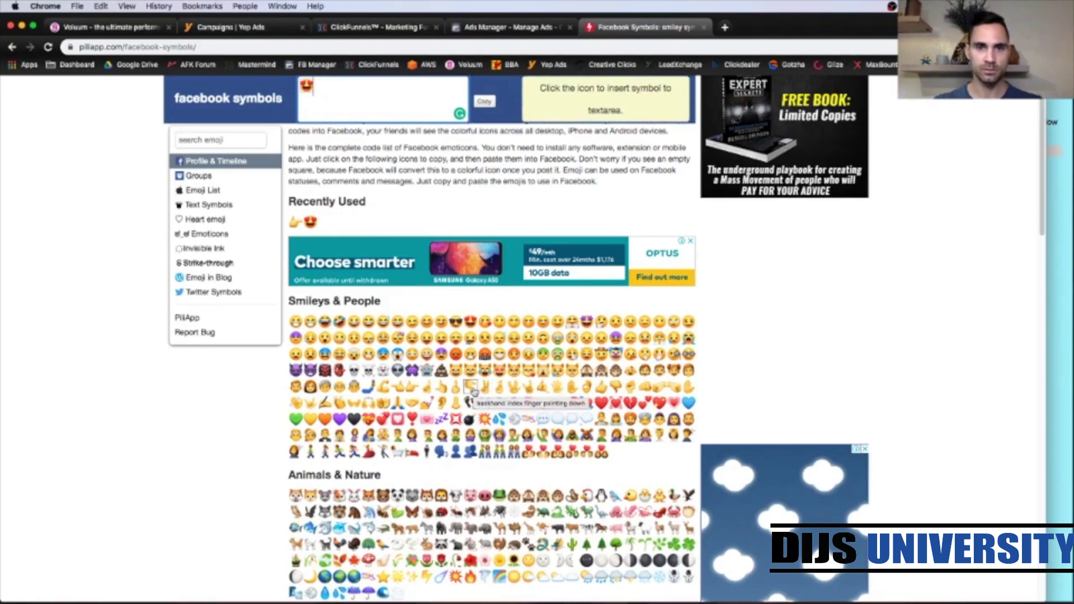
click(472, 388)
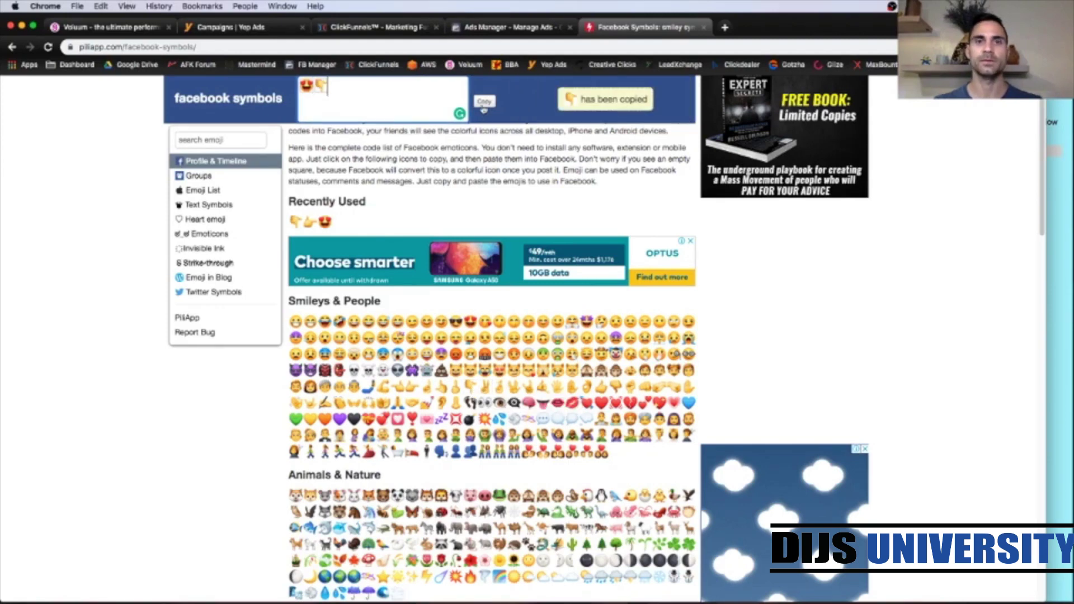
click(484, 102)
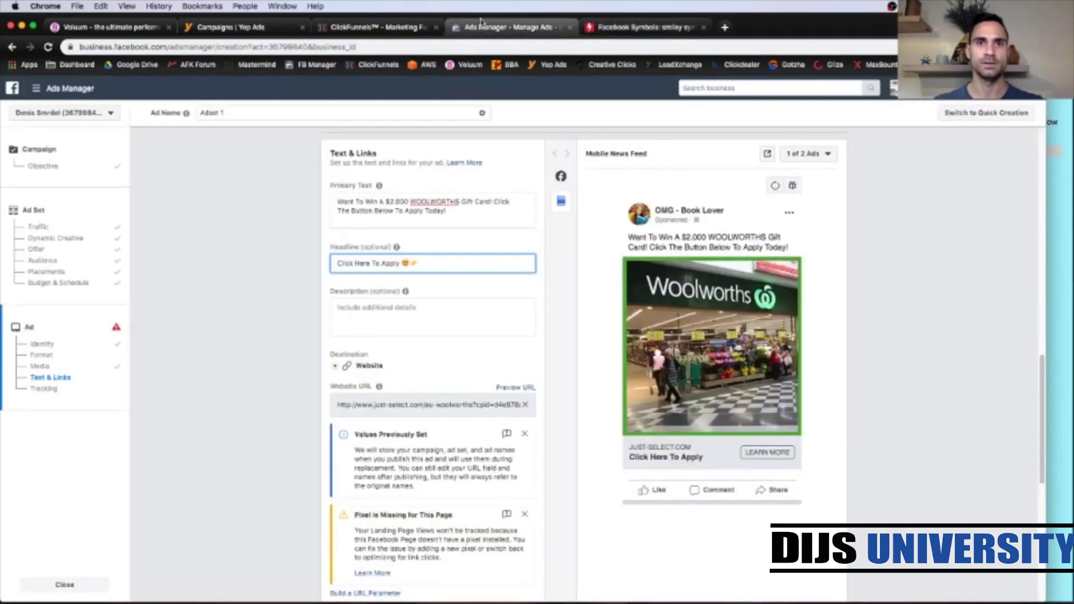
click(483, 25)
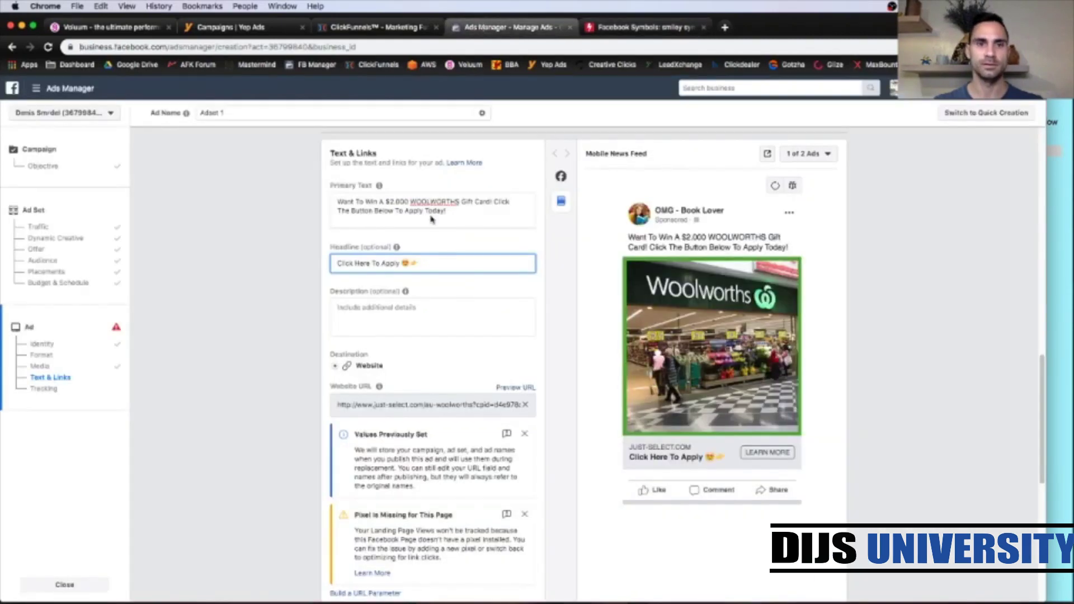
click(456, 213)
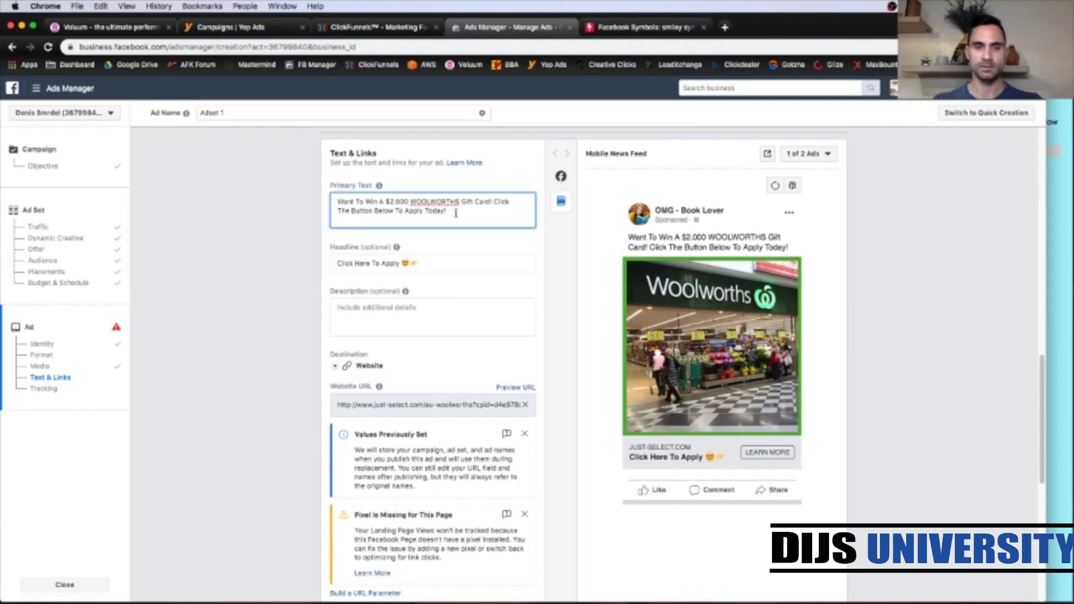
key(super+v)
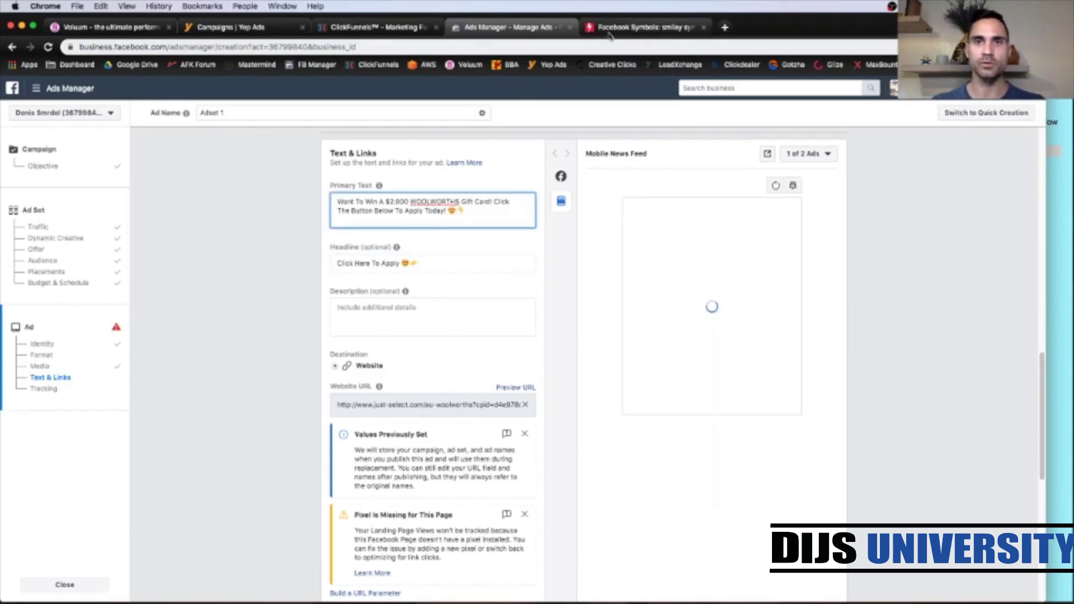
Put a shopping-cart emoji before 'Want To Win' at the start of the primary text
click(644, 27)
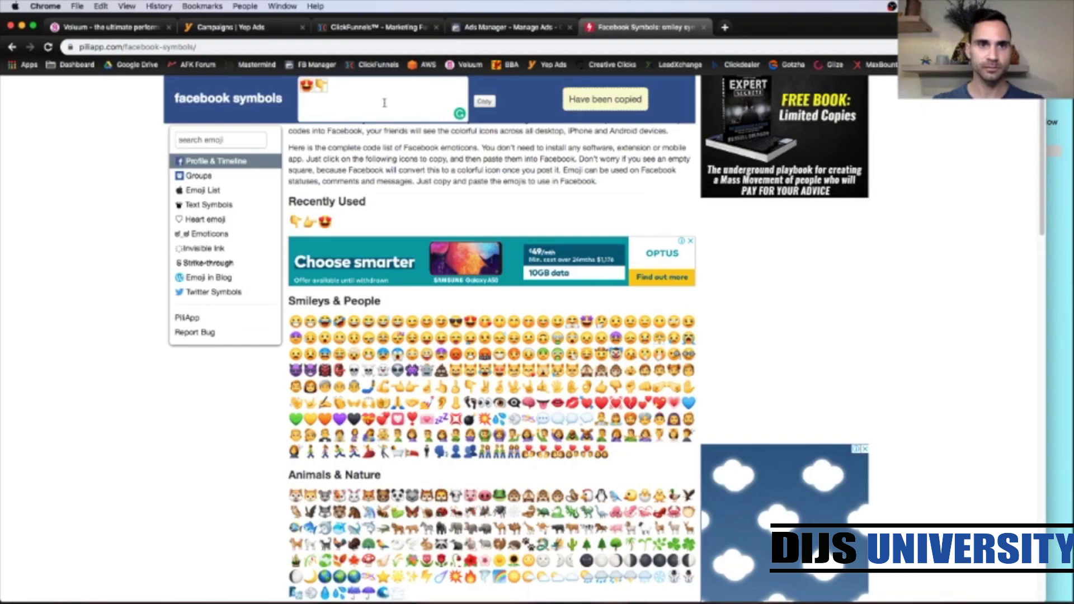
click(380, 94)
key(BackSpace)
key(BackSpace)
scroll(259, 432, down, 5)
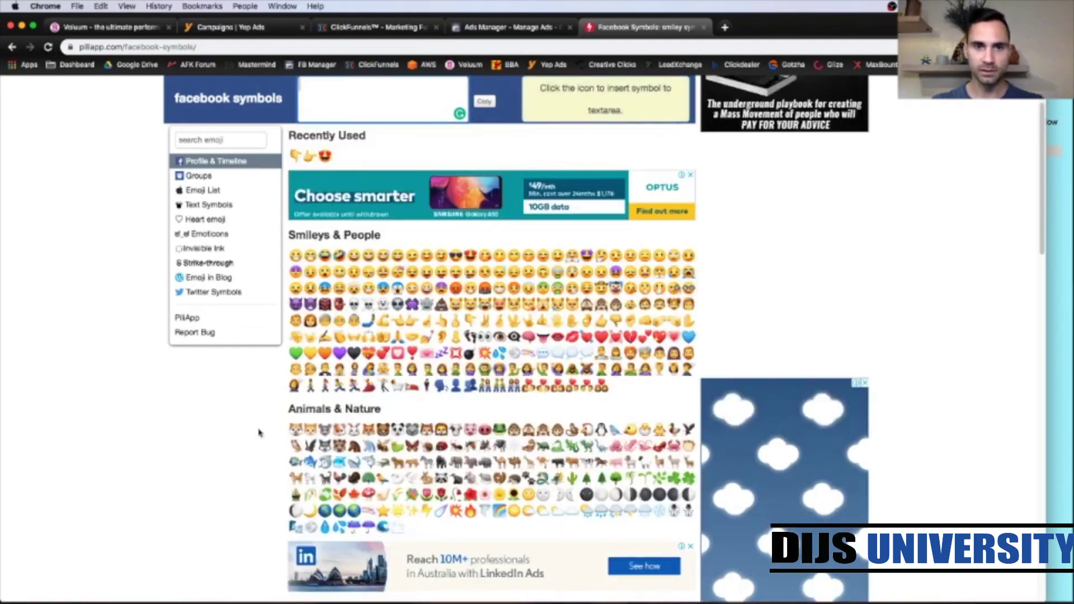
scroll(259, 432, down, 4)
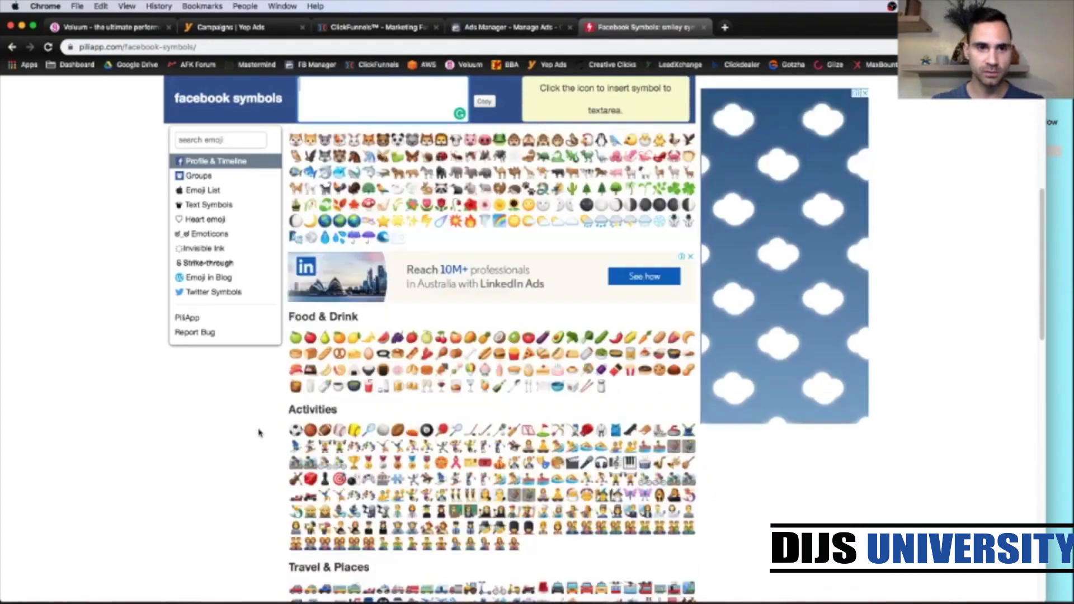
scroll(259, 432, down, 6)
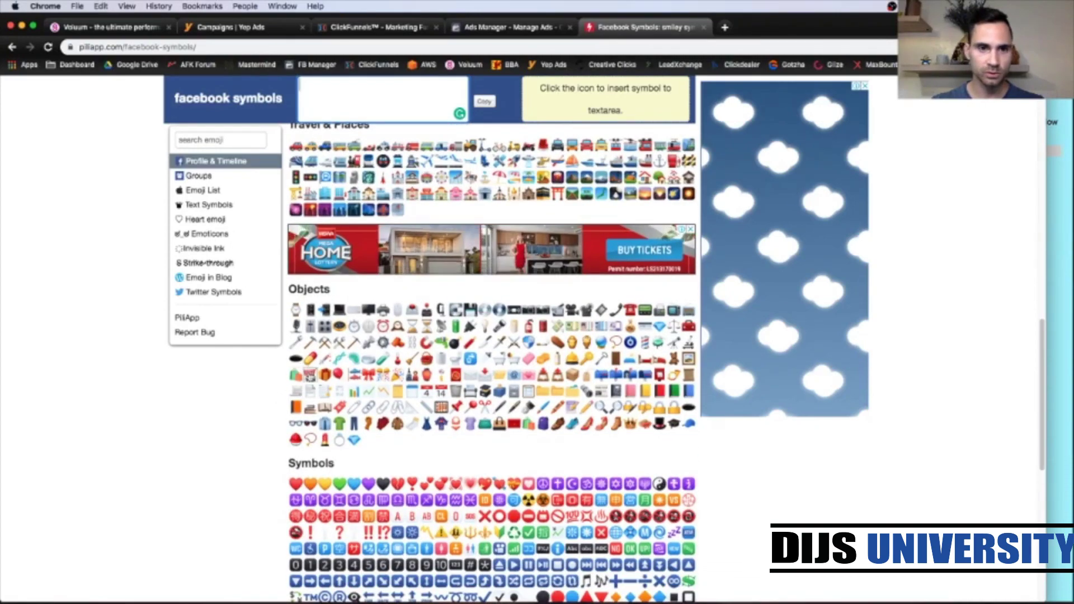
click(310, 374)
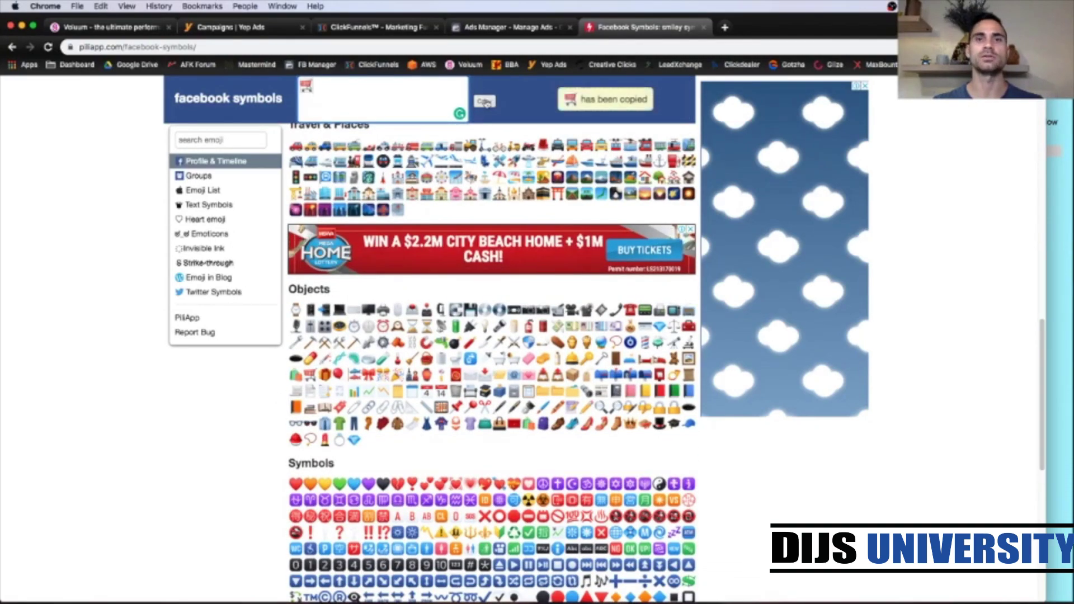
click(483, 101)
click(488, 28)
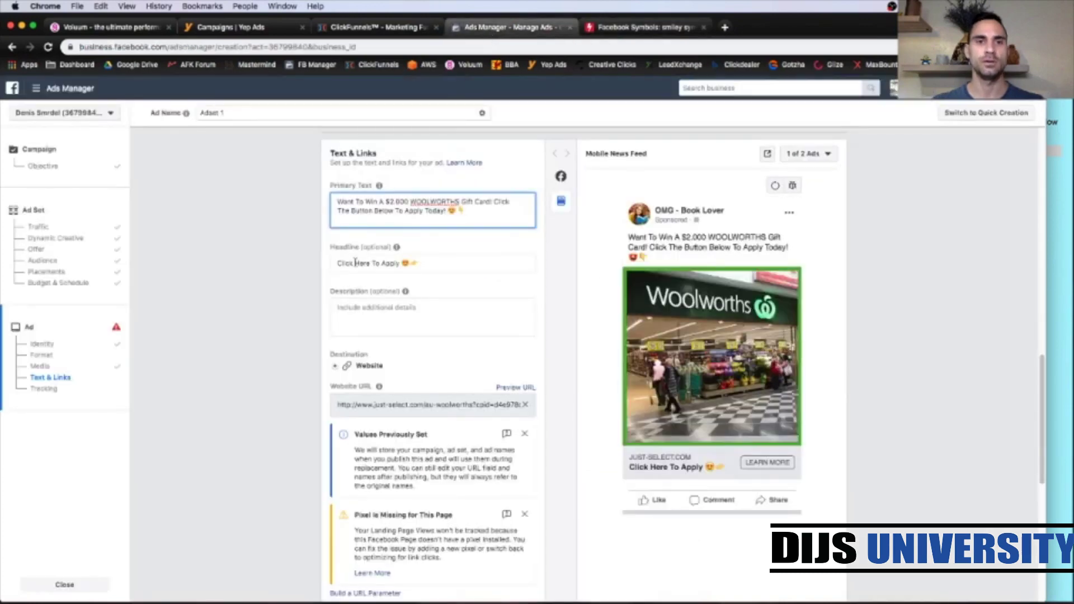
key(super+v)
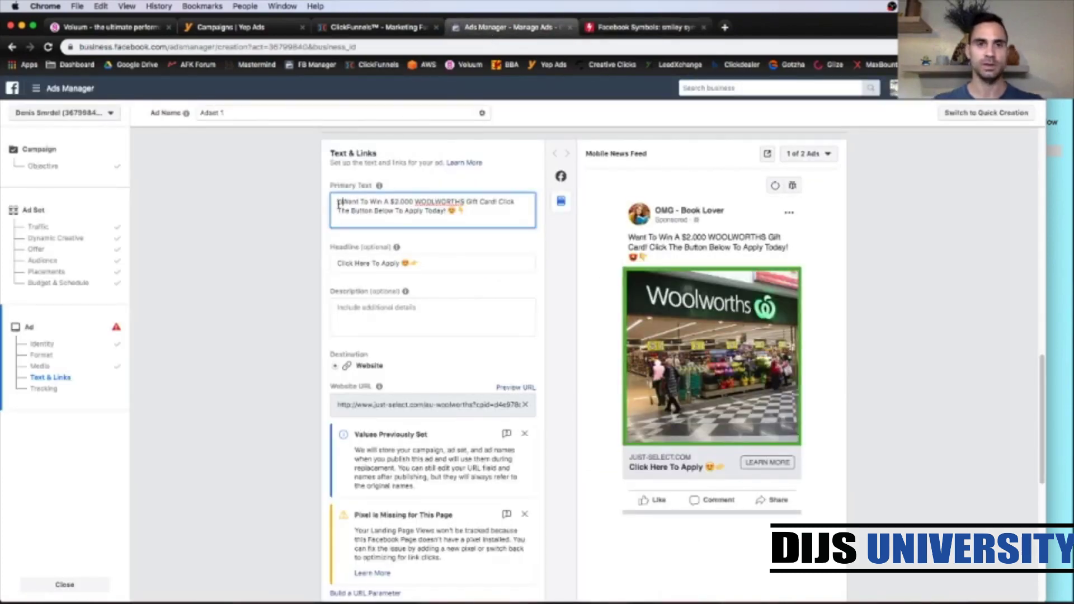
click(279, 277)
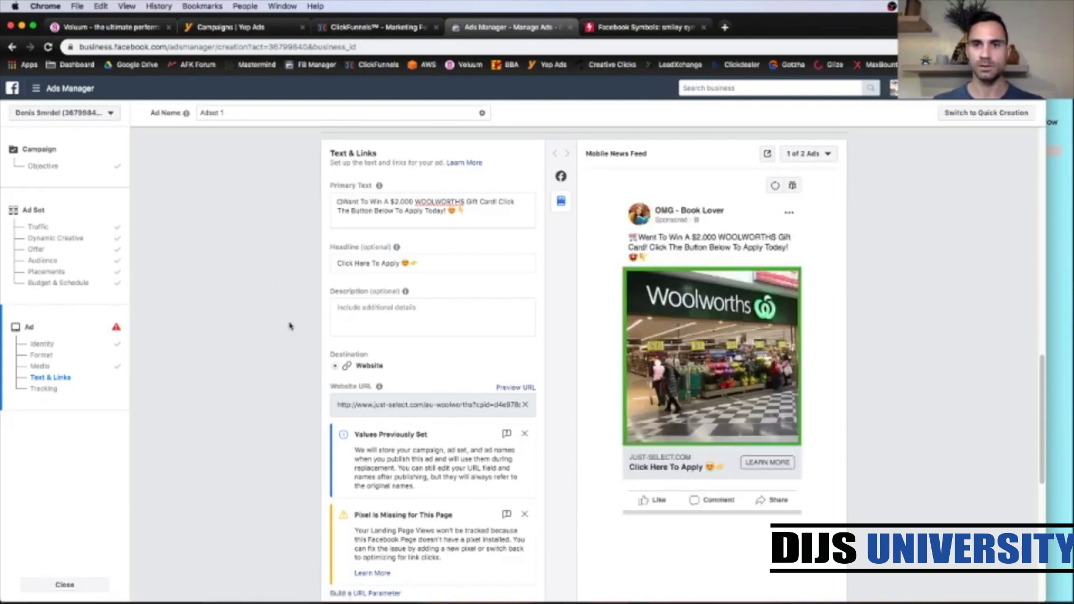
Set the ad's display link to woolworths.com
scroll(290, 326, down, 2)
scroll(290, 327, down, 10)
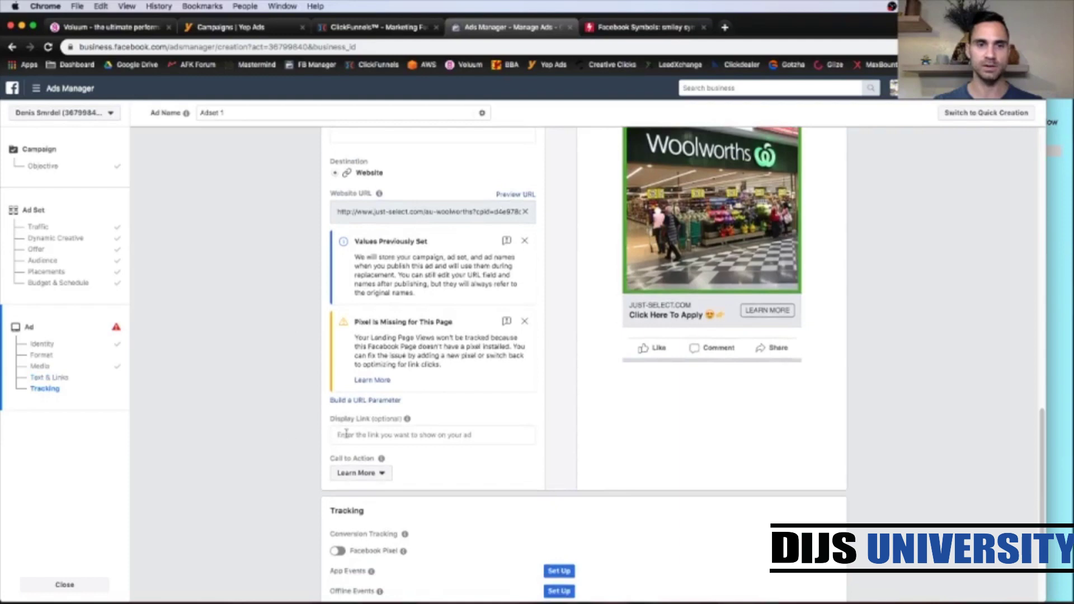
click(348, 434)
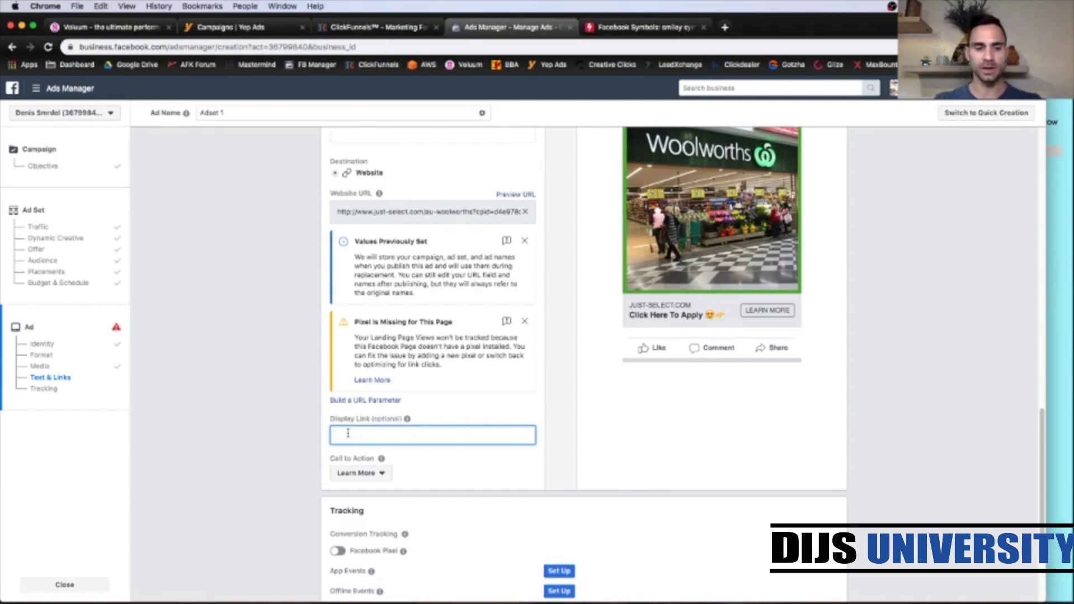
text(ww)
text(olwort)
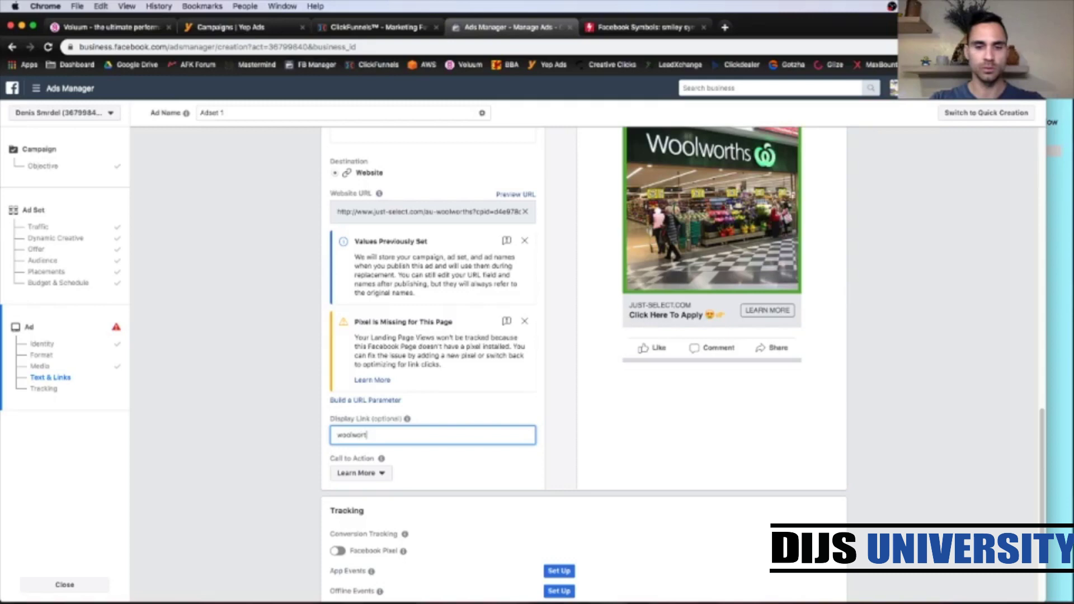
text(hs.com)
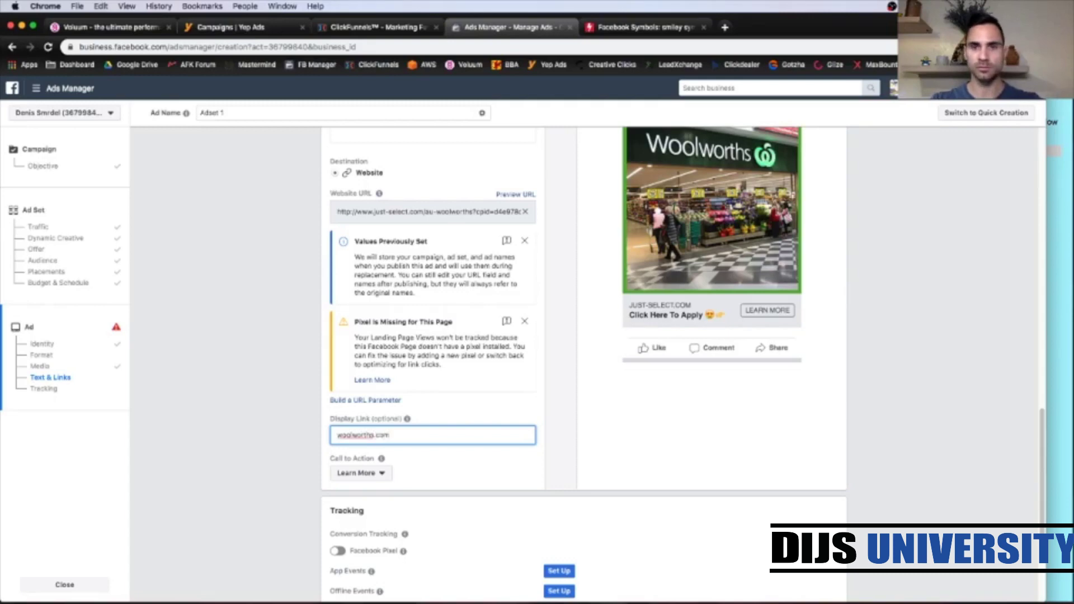
click(240, 406)
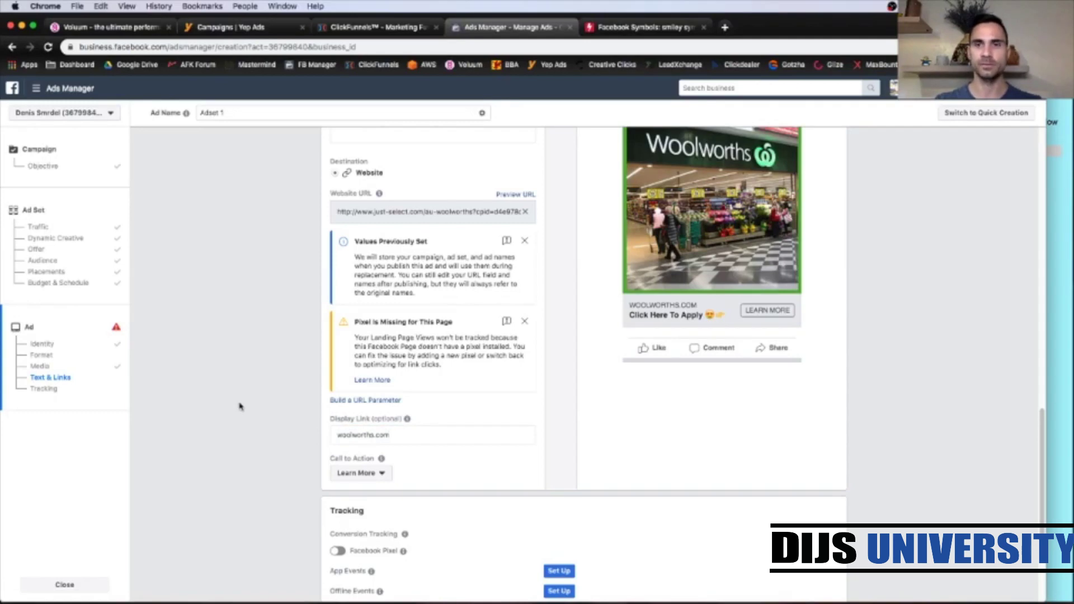
Preview the second ad variation, 2 of 2 Ads
scroll(239, 407, up, 5)
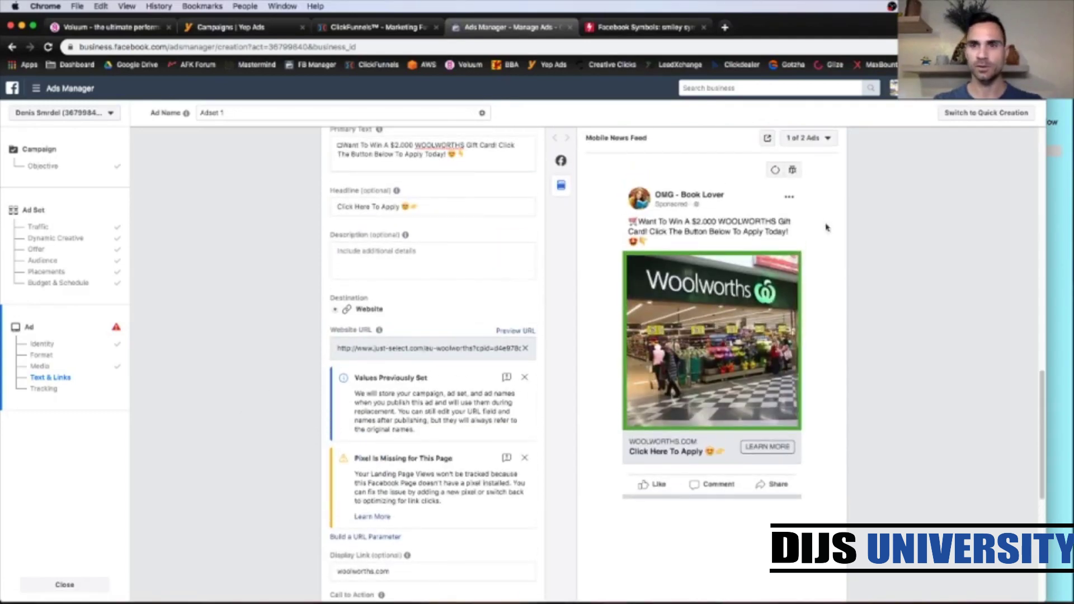
click(822, 140)
click(813, 178)
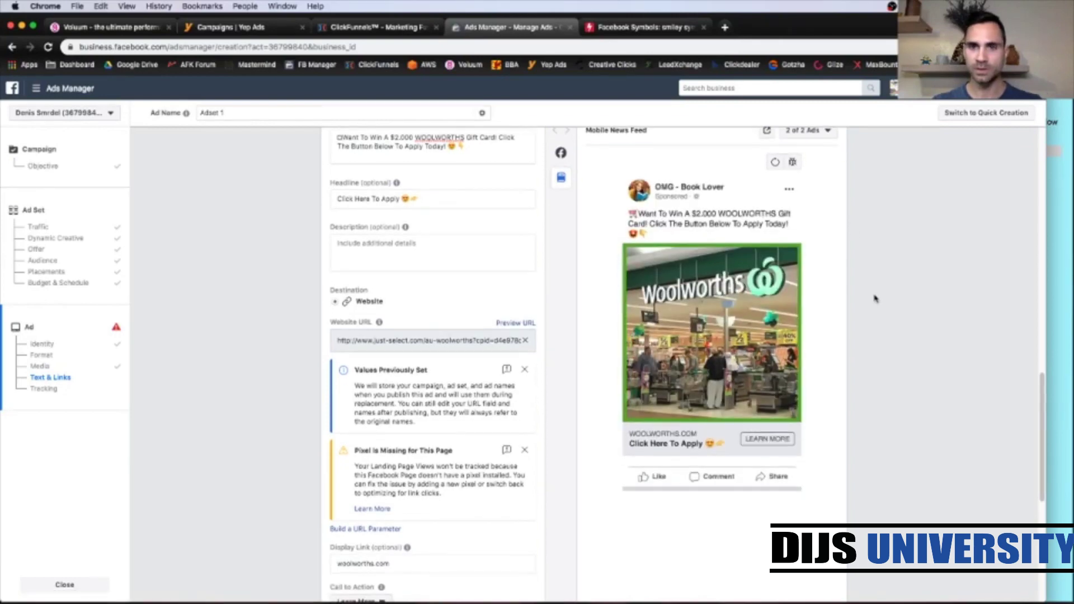
Scroll down the finished Woolworths ad form before returning to the Voluum campaign
scroll(876, 299, down, 1)
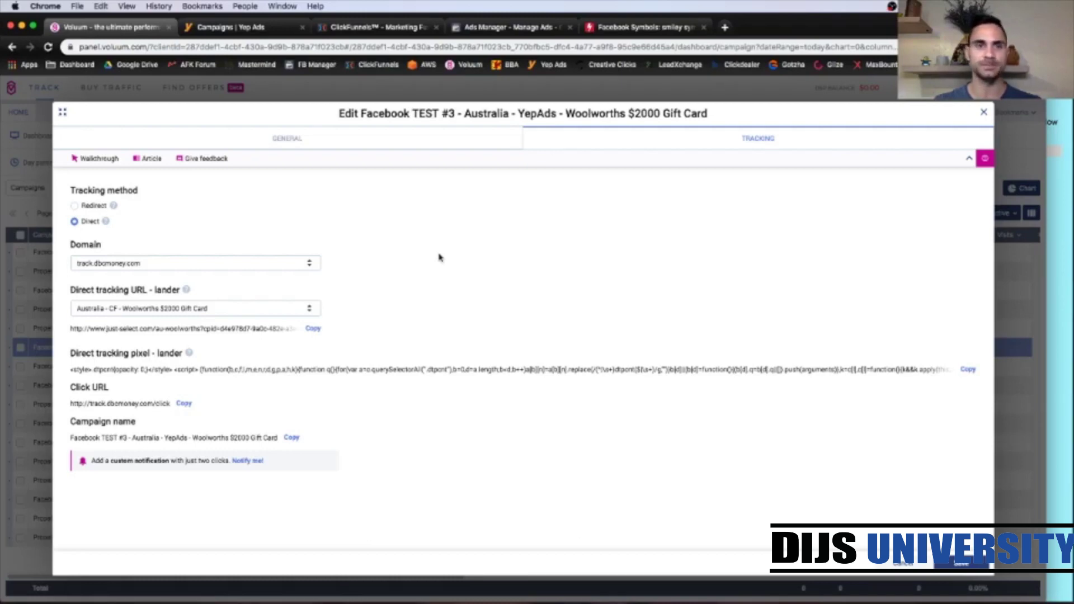
Copy the postback URL of the Yepads TEST Woolworths $2000 Gift Card offer, then go to YepAds
click(983, 115)
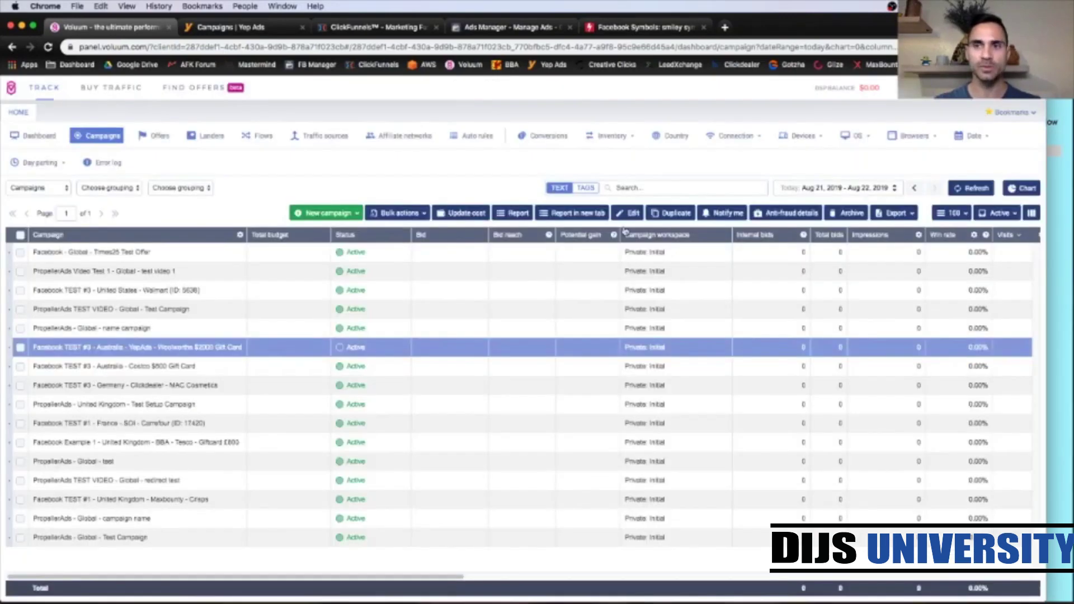
click(157, 142)
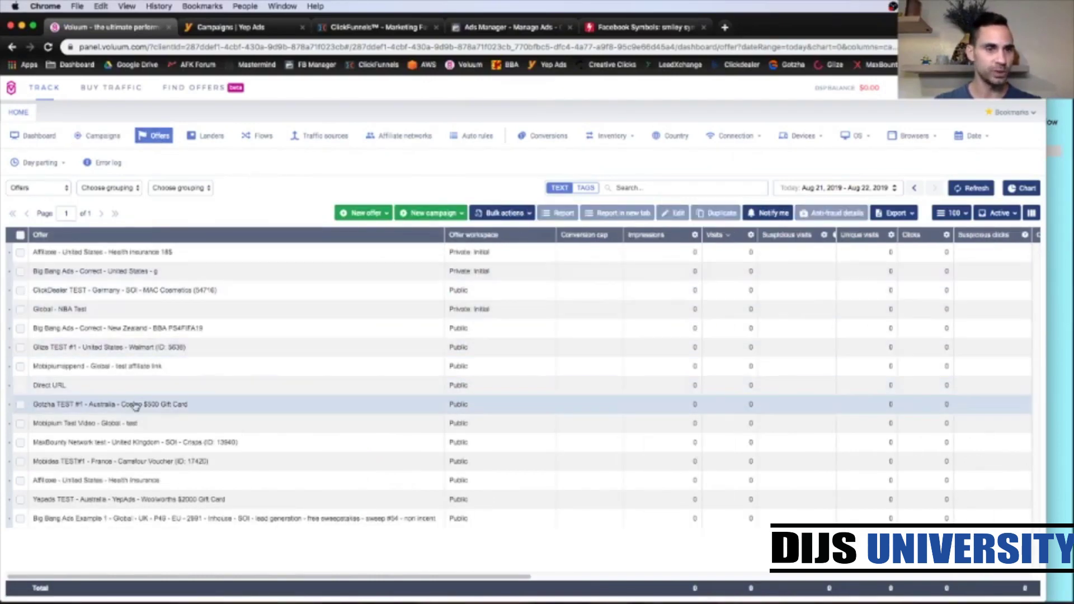
click(104, 500)
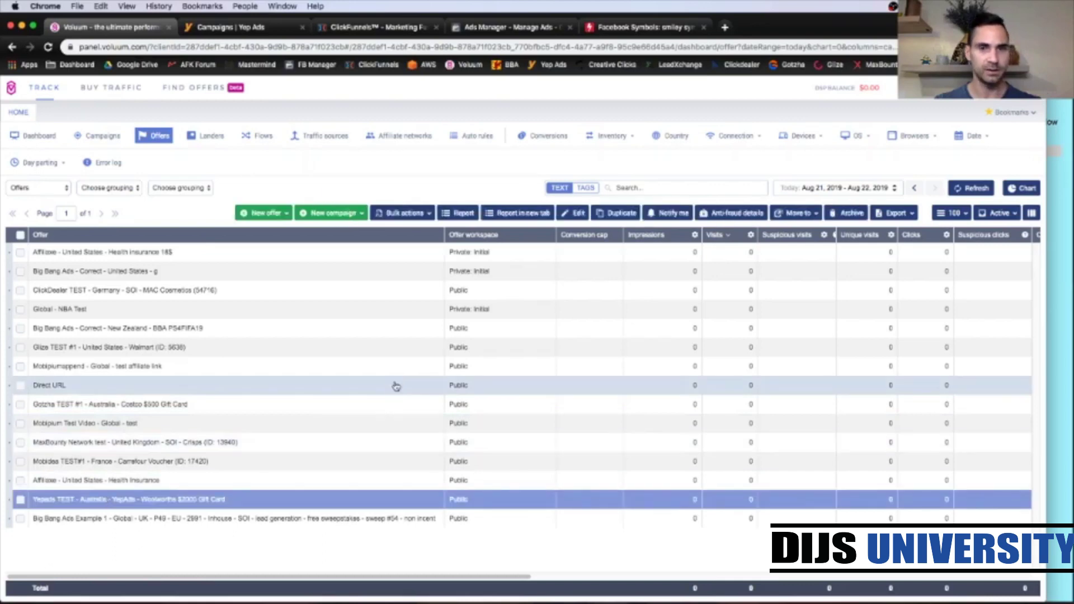
click(576, 216)
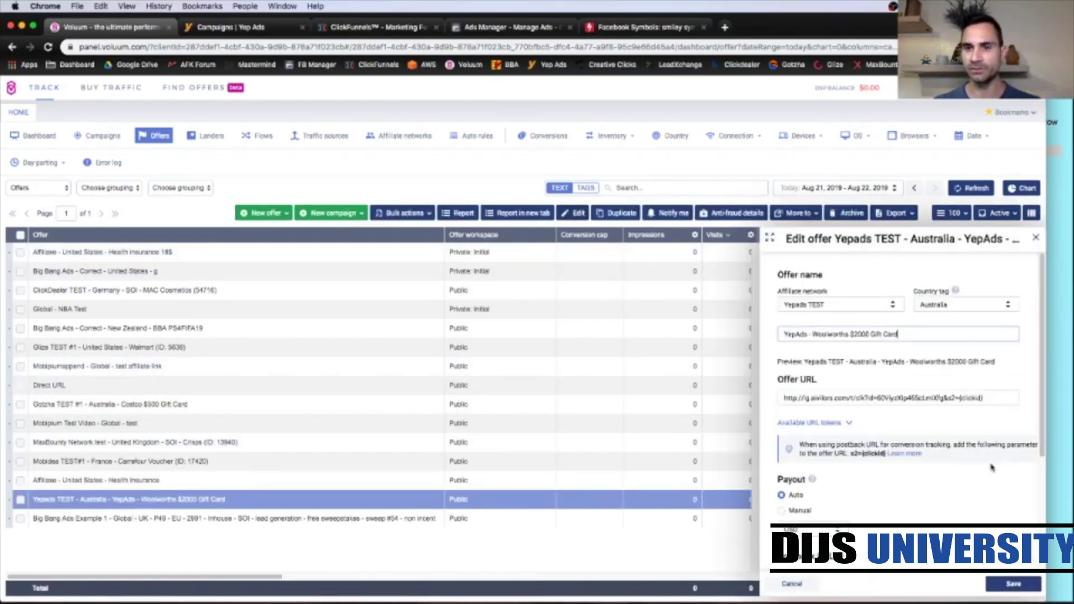
scroll(994, 472, down, 5)
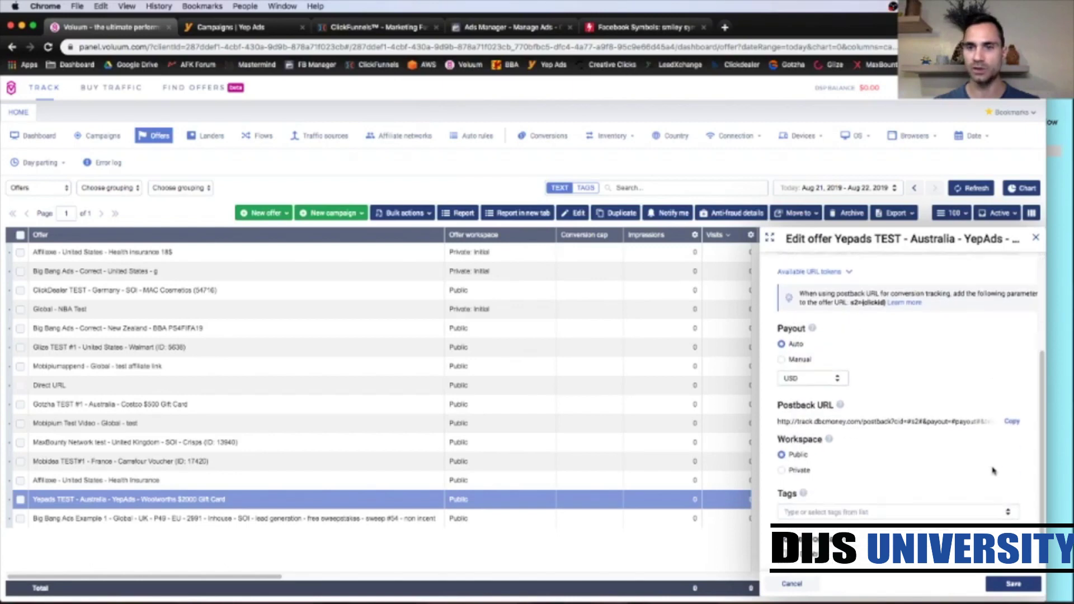
click(1013, 424)
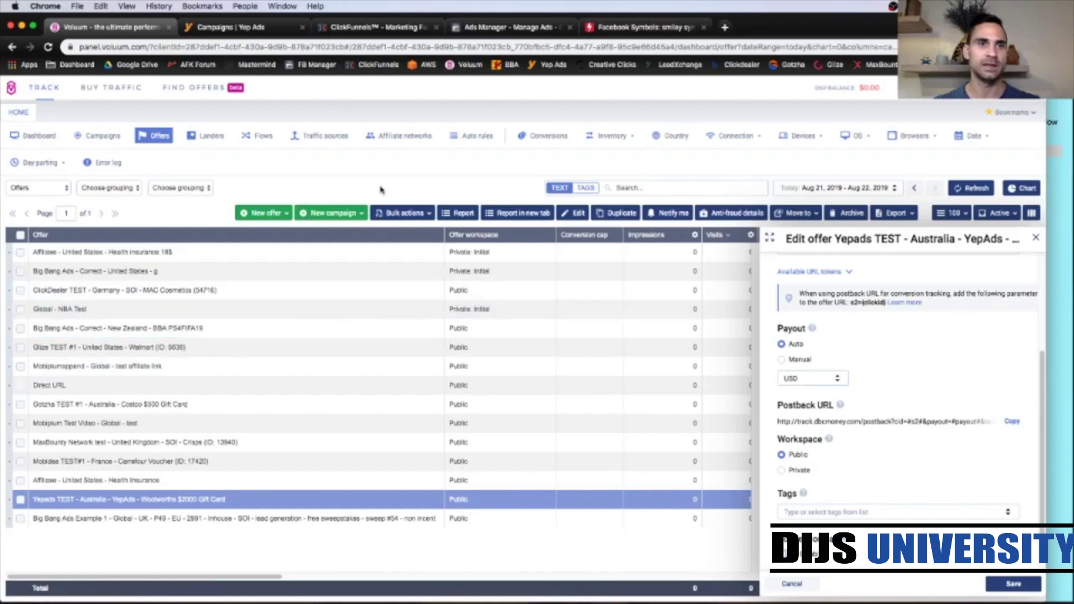
click(255, 32)
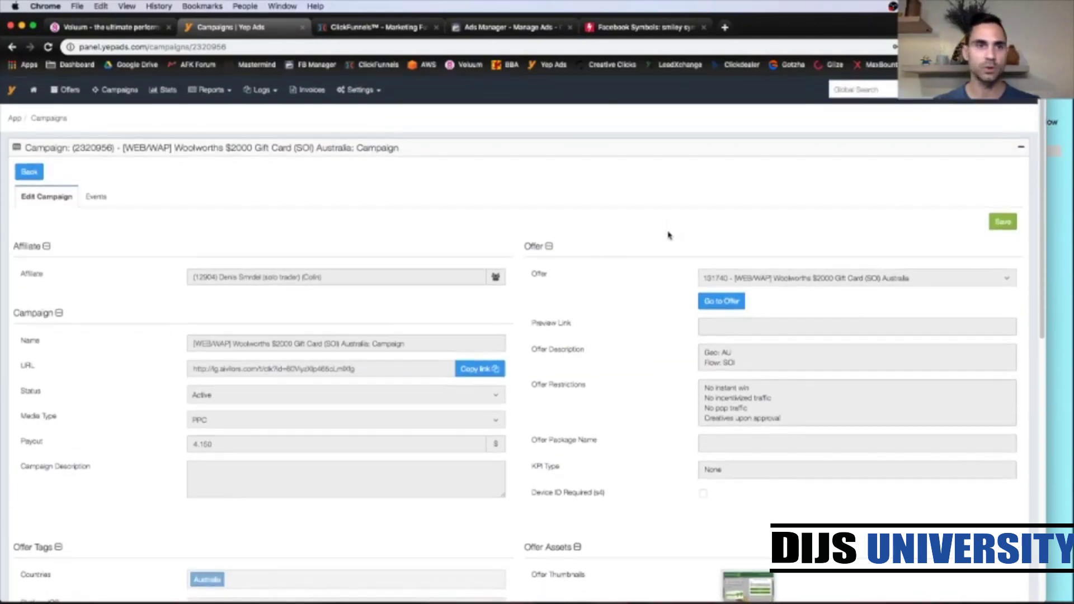
scroll(649, 328, down, 1)
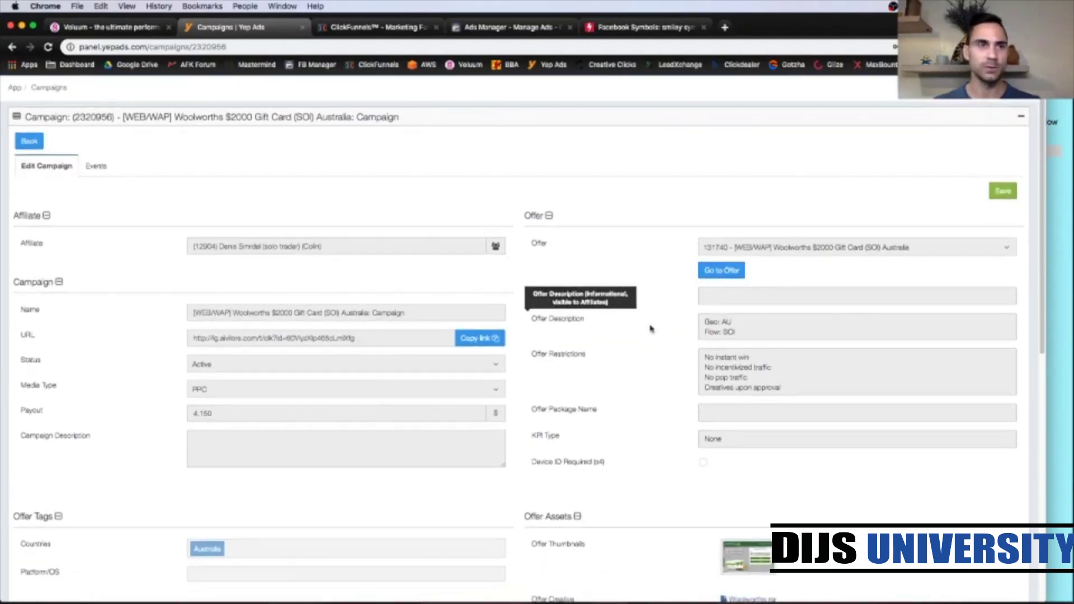
scroll(651, 330, down, 4)
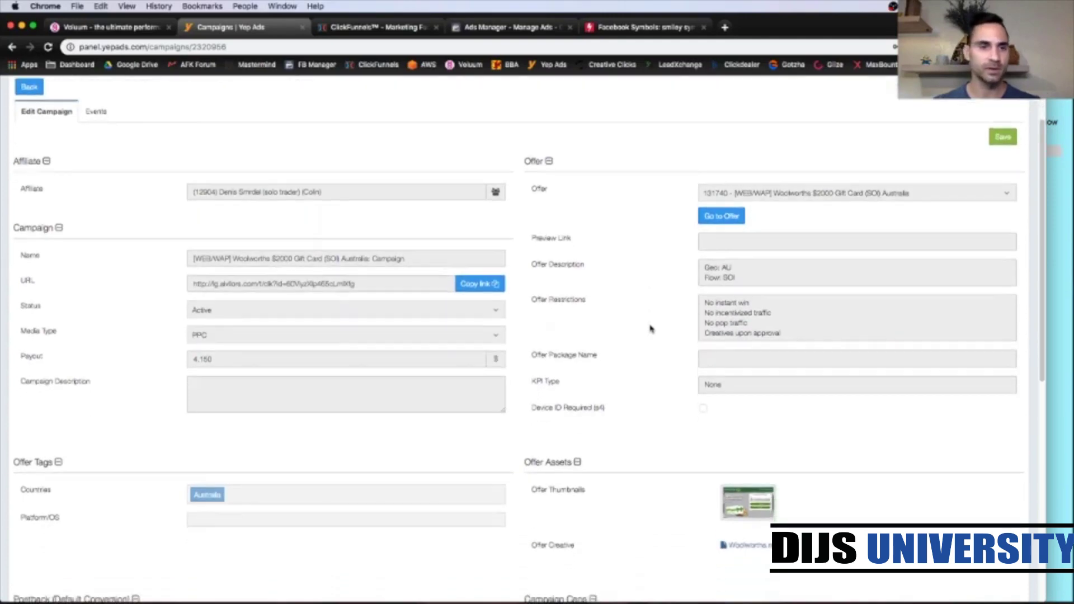
scroll(651, 329, up, 3)
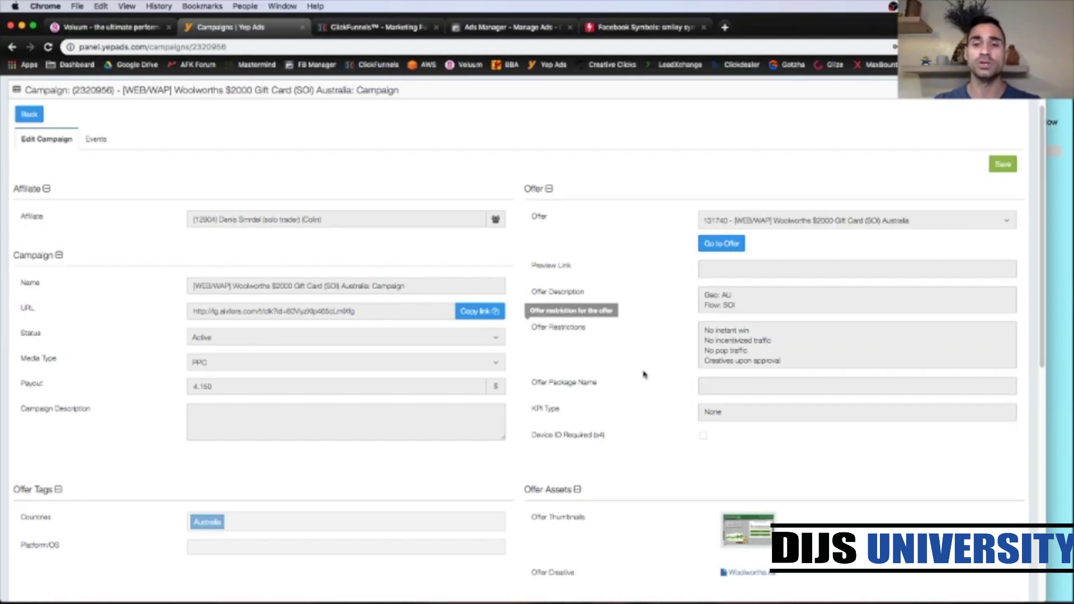
scroll(644, 372, down, 5)
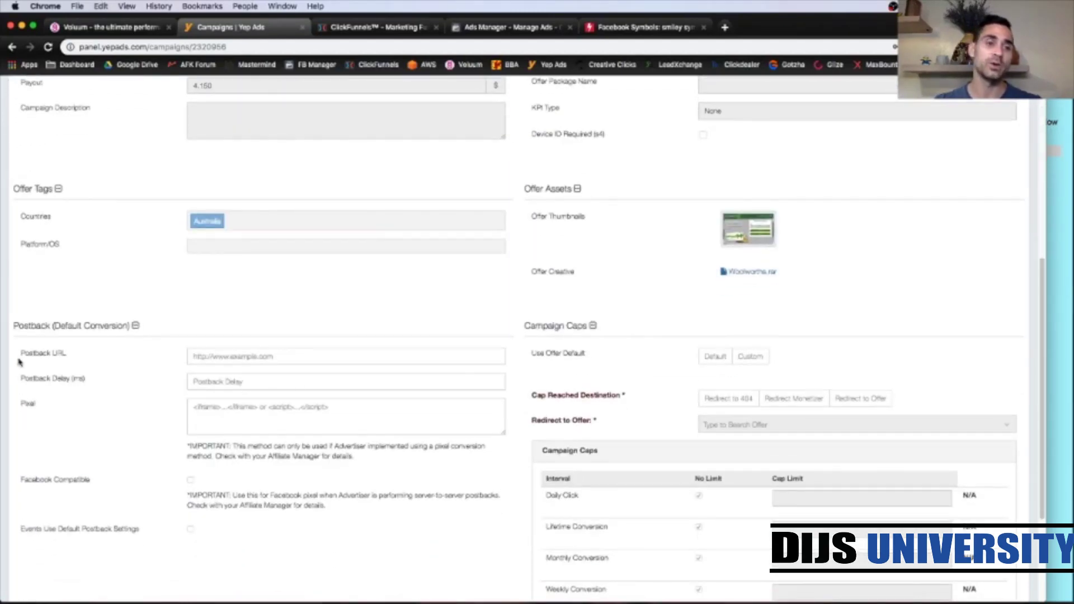
mouse_move(21, 359)
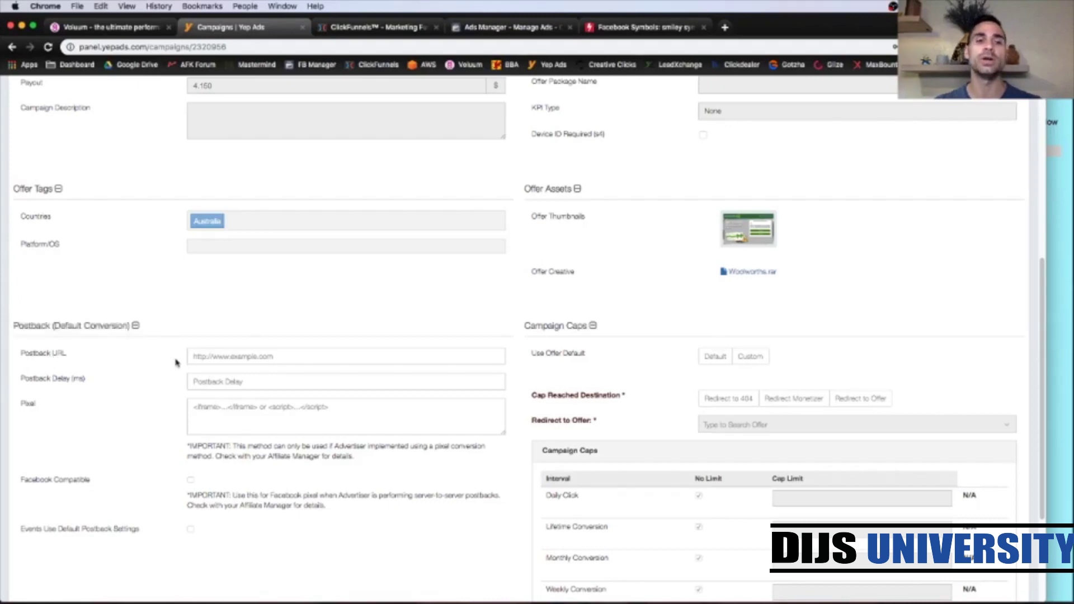
click(199, 357)
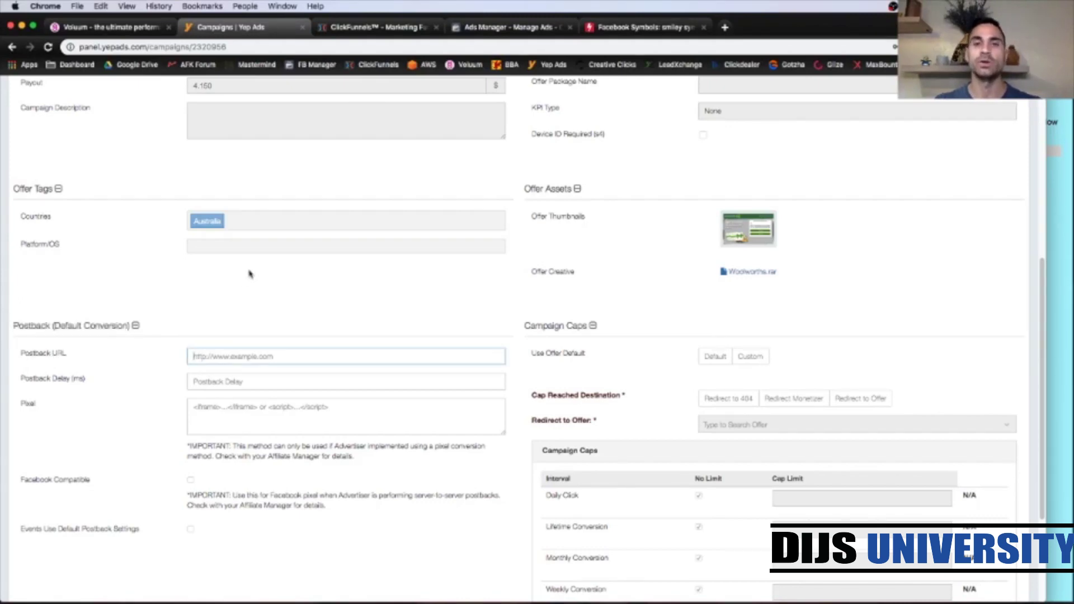
scroll(643, 271, up, 3)
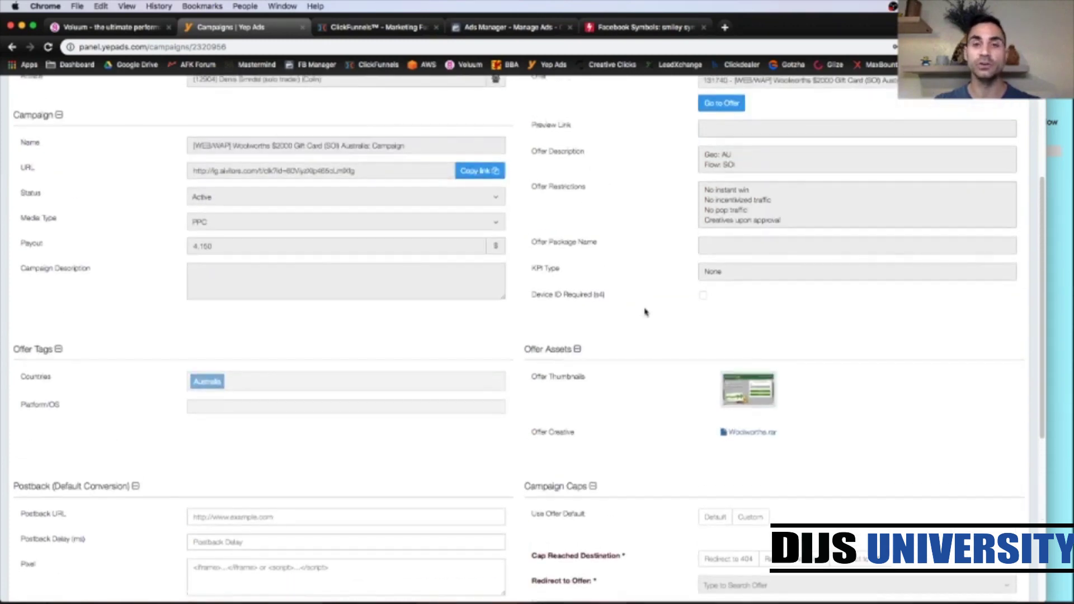
scroll(644, 311, up, 3)
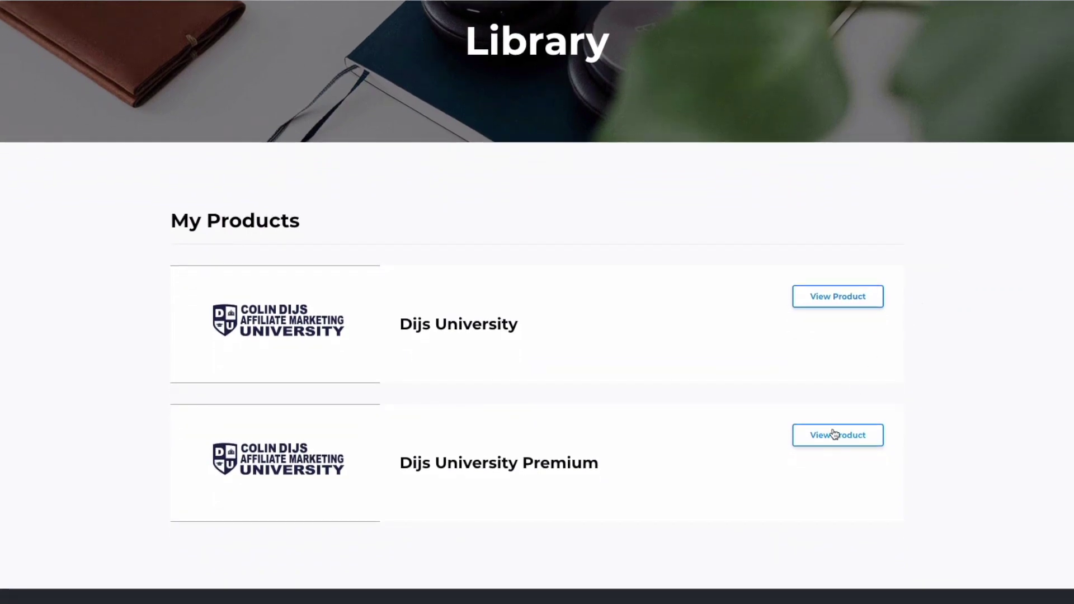
Open the Dijs University Premium course and browse its Traffic Sources menu
click(836, 435)
scroll(930, 262, down, 2)
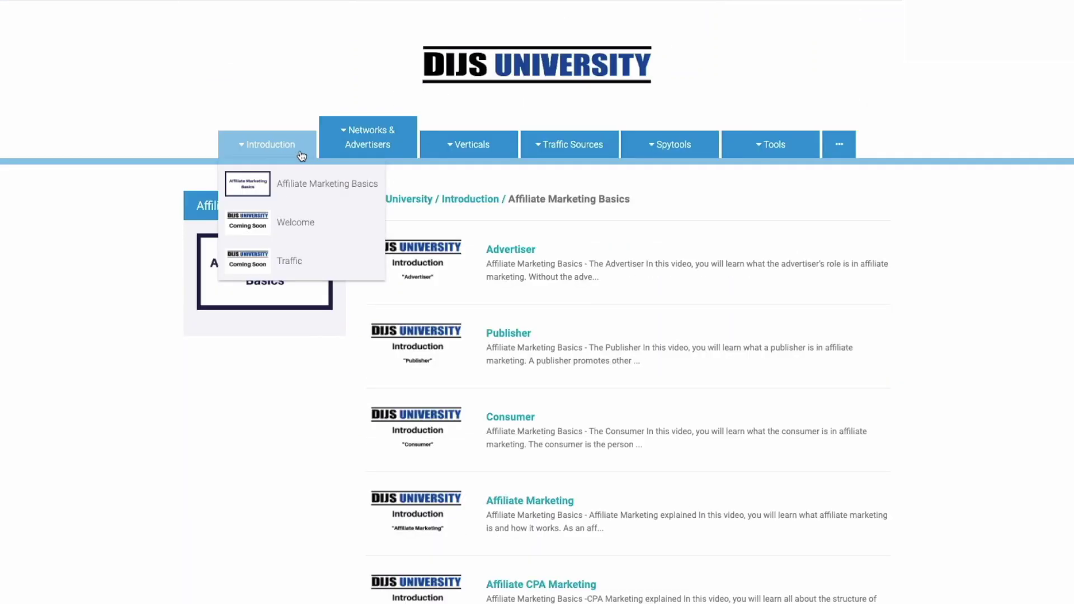
mouse_move(342, 156)
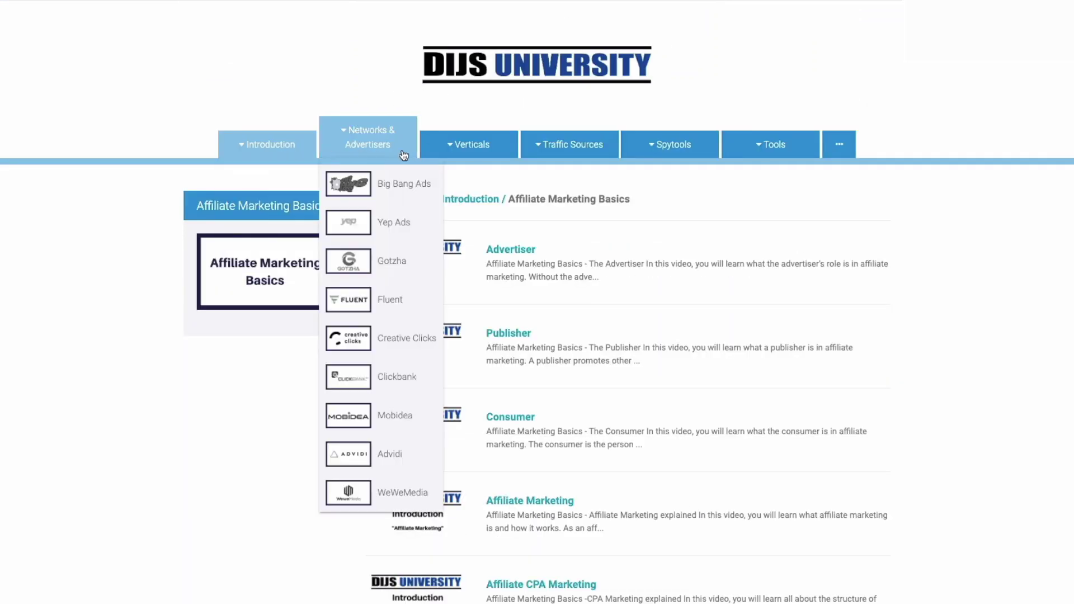
mouse_move(444, 155)
mouse_move(554, 156)
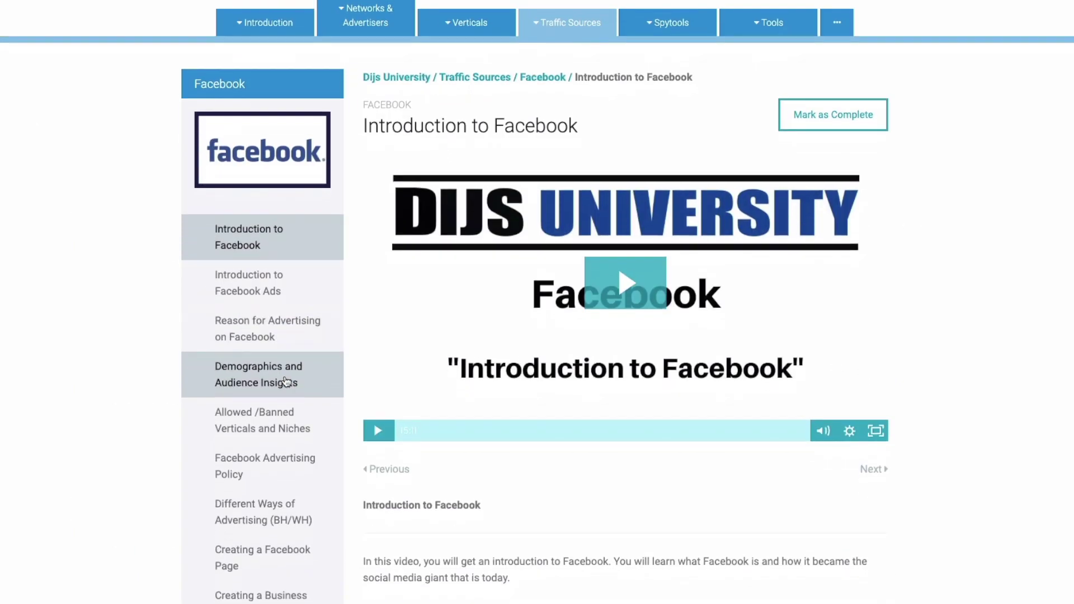
Scroll through the Zeropark traffic source page's Quick Start Guide video list
scroll(285, 378, down, 3)
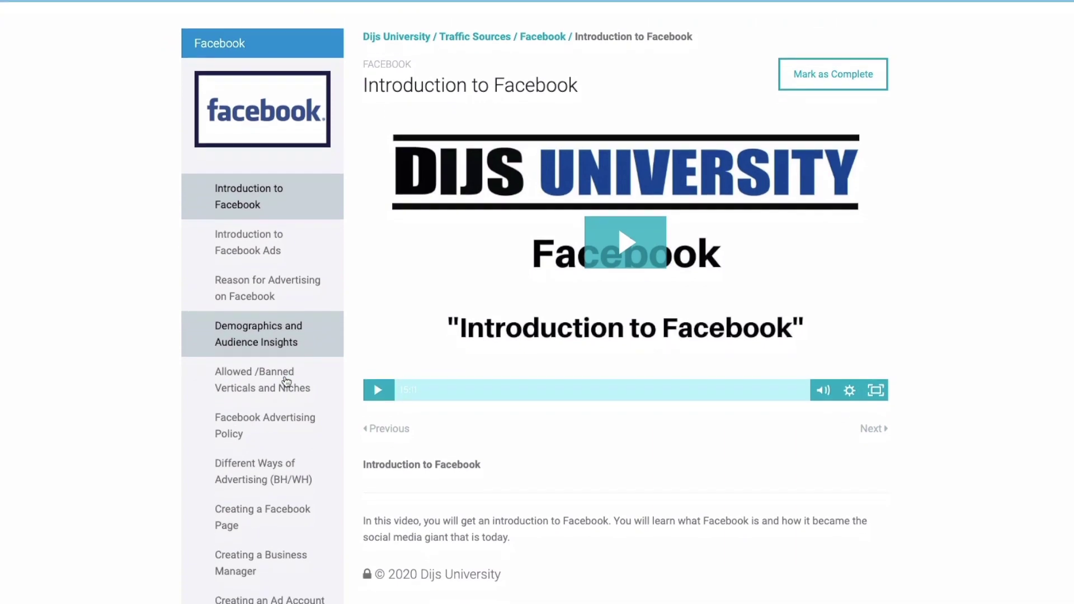
scroll(285, 382, down, 3)
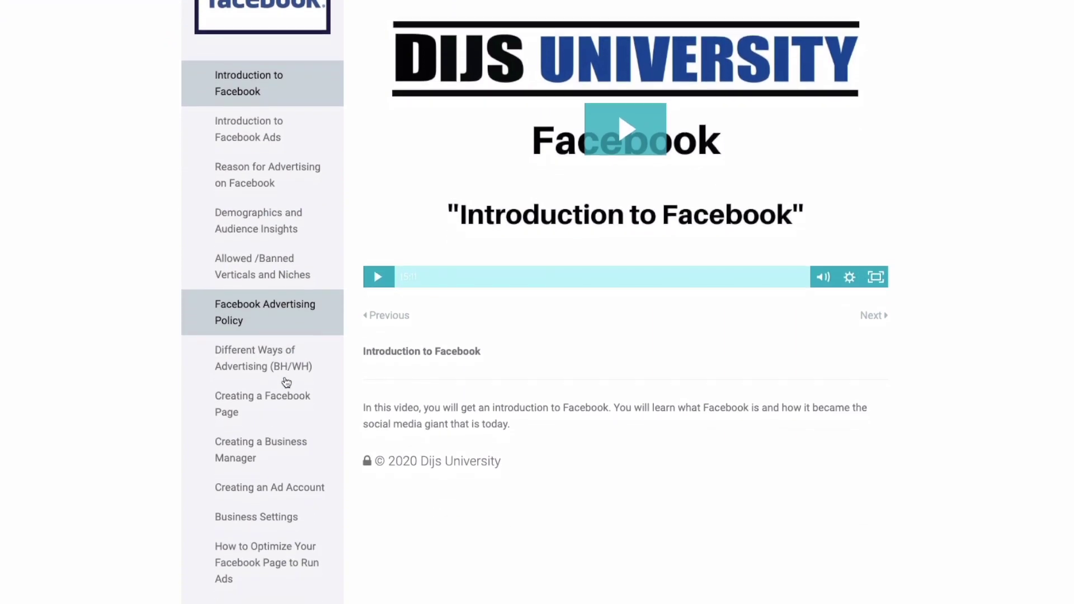
scroll(286, 382, down, 3)
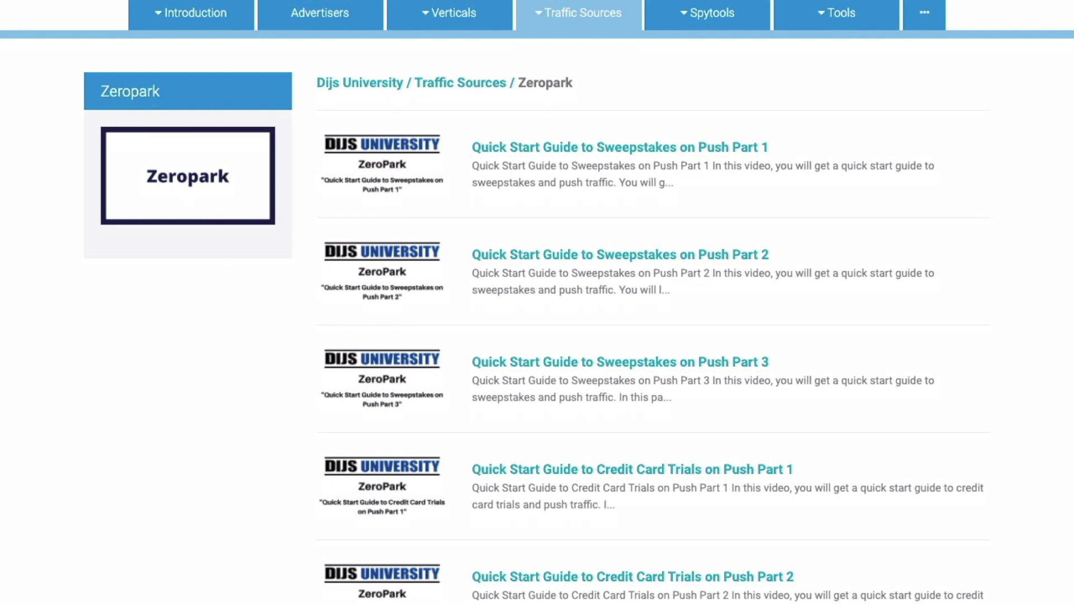
scroll(537, 302, down, 4)
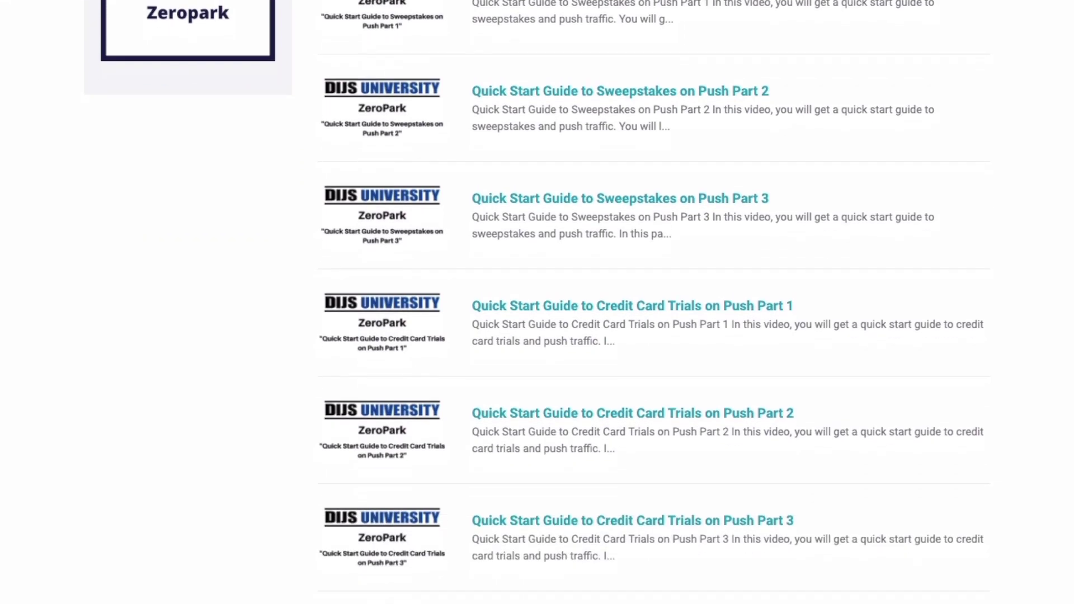
scroll(537, 302, up, 4)
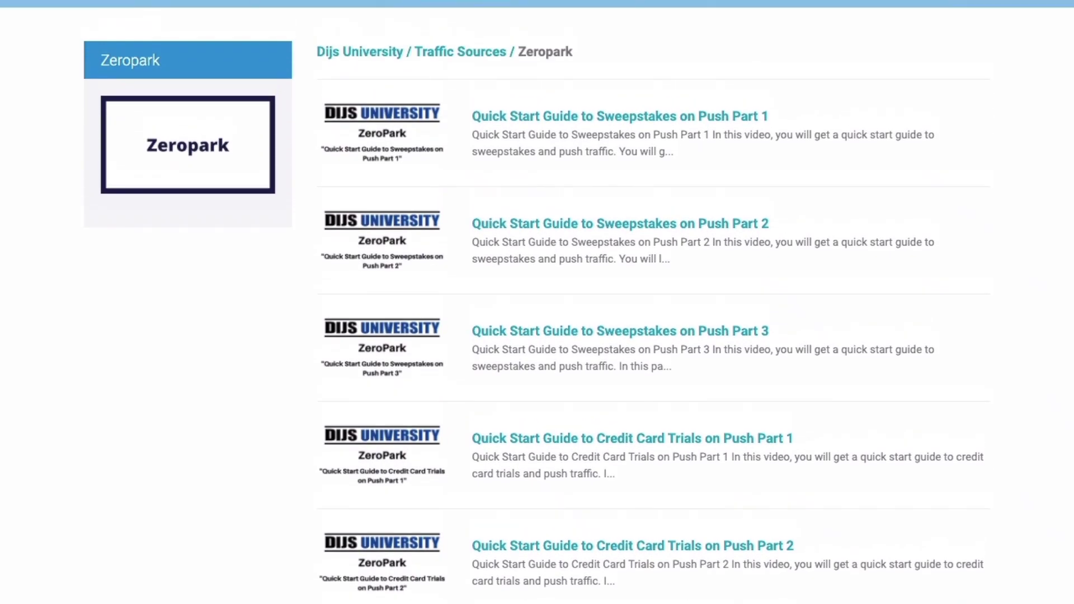